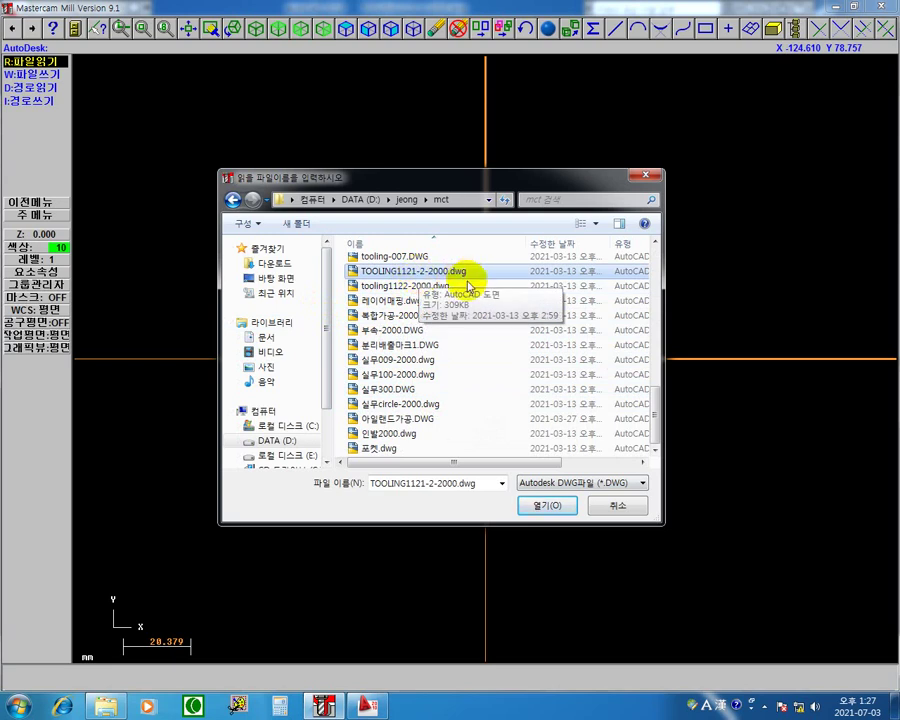
Import TOOLING1121-2-2000.dwg with the existing entity-type filter, clearing the current screen, and fit the whole drawing in view.
click(557, 512)
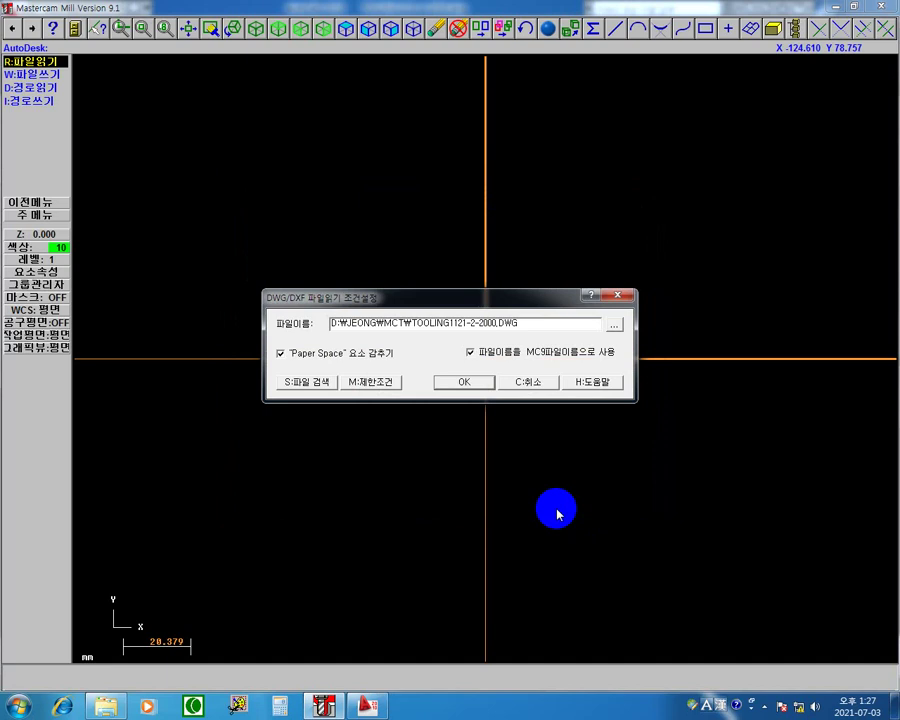
click(379, 382)
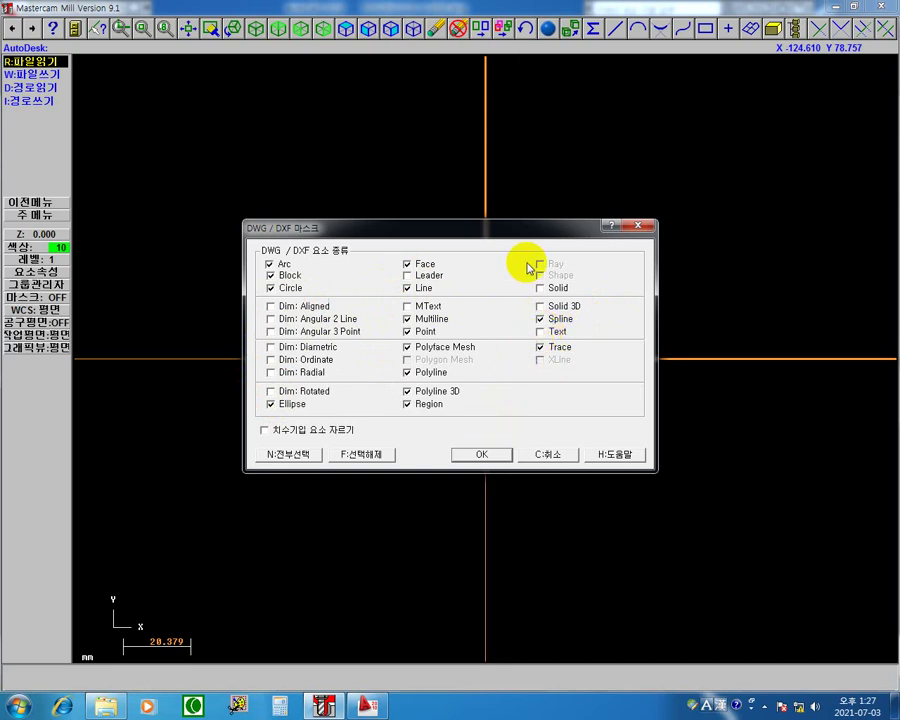
click(500, 462)
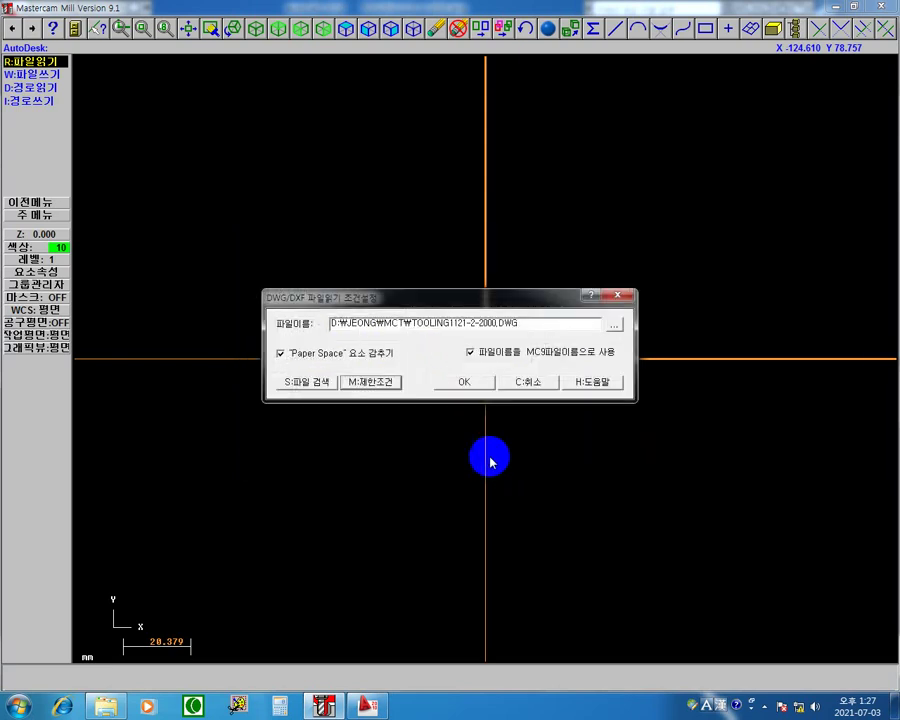
click(465, 384)
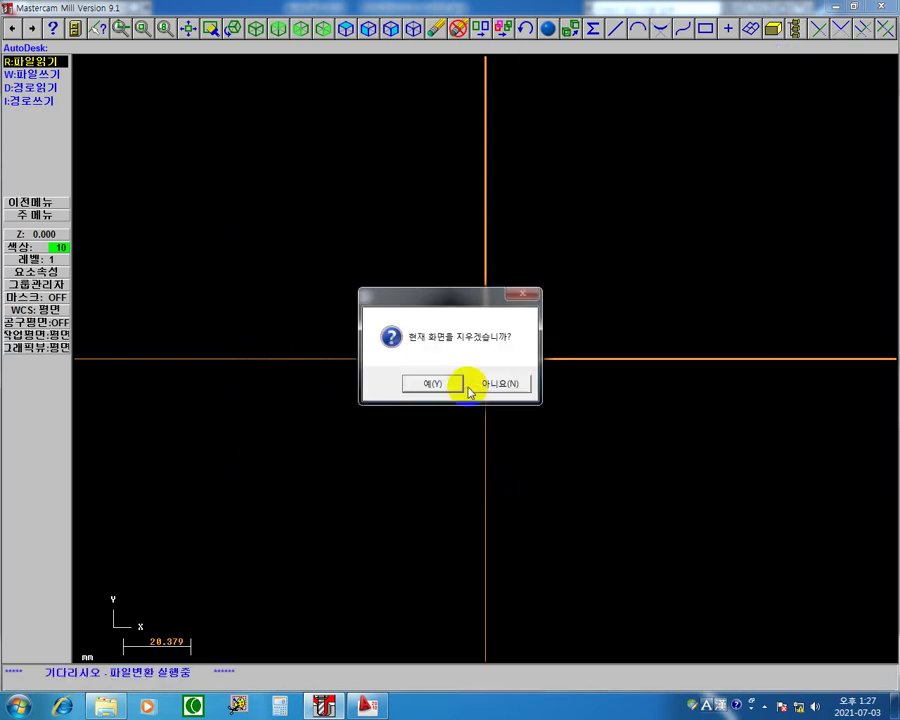
click(446, 384)
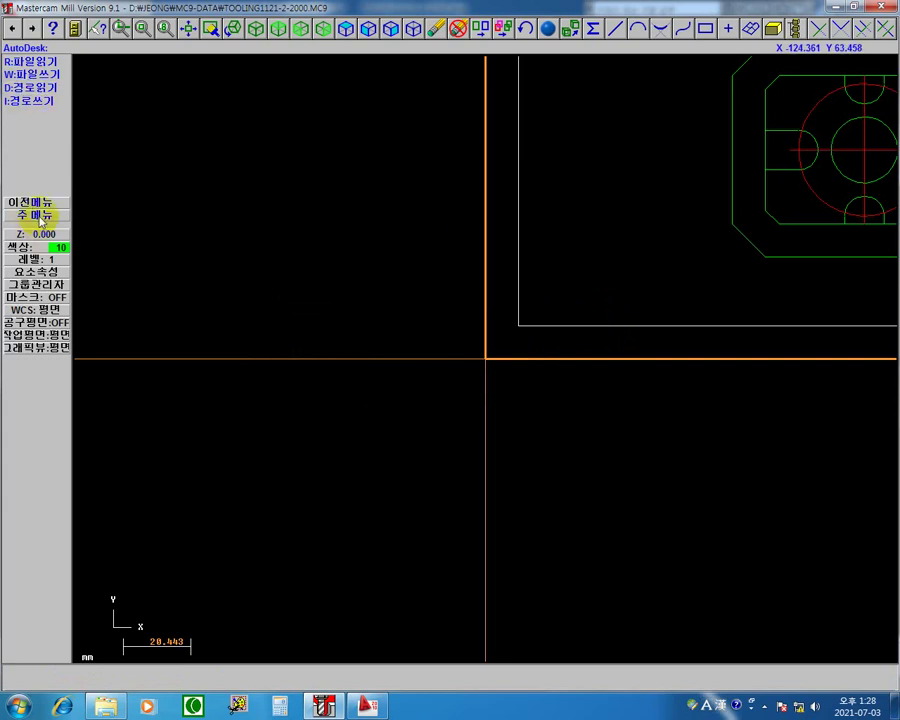
click(188, 29)
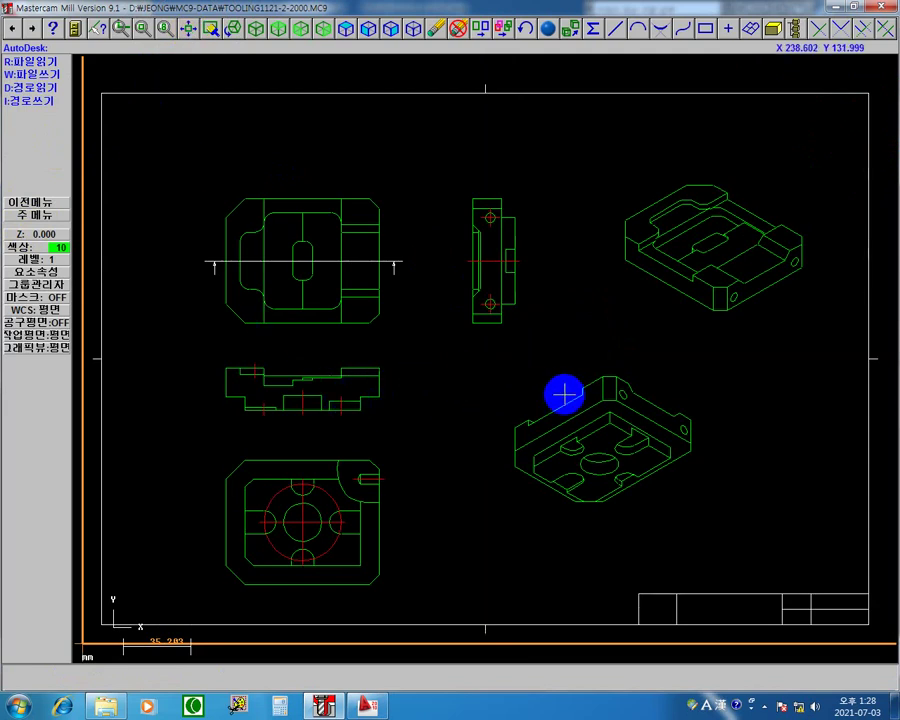
Change the line width of all geometry, including the drawing frame, to the thicker second width using a rectangular window selection.
click(40, 214)
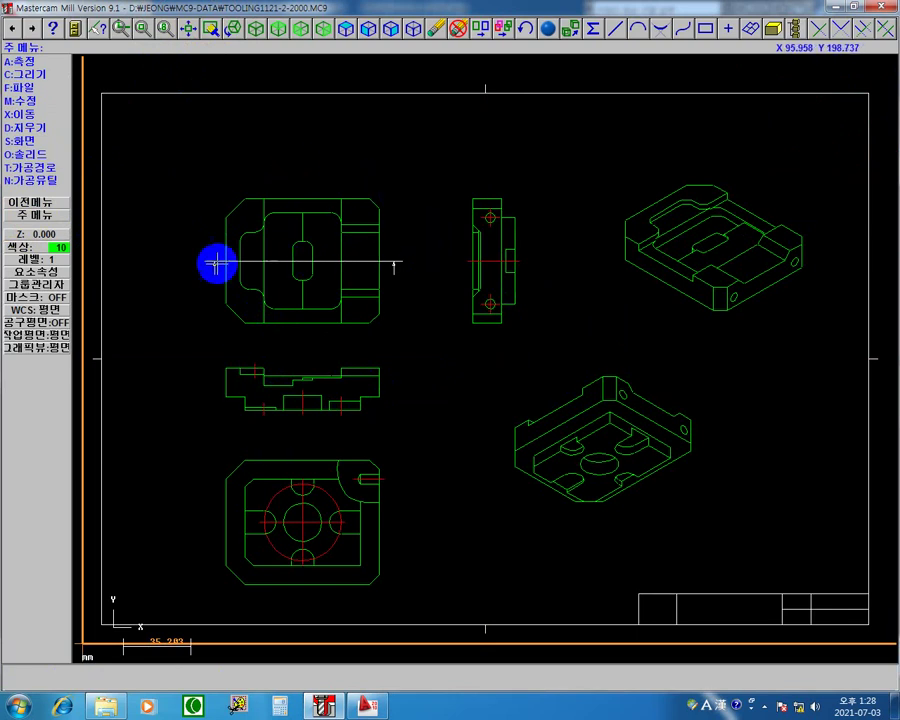
click(50, 140)
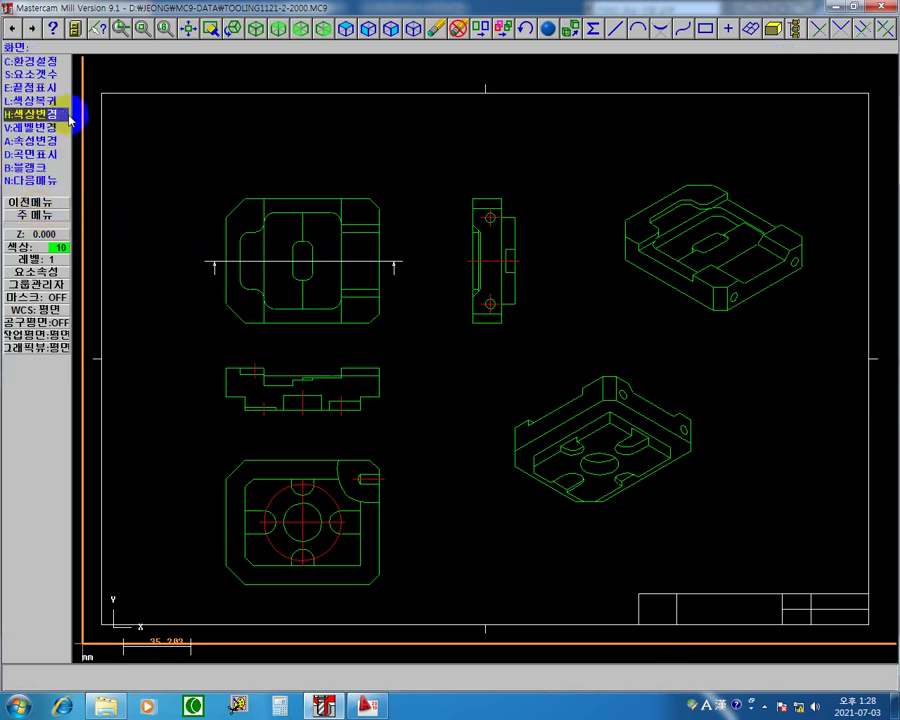
click(30, 140)
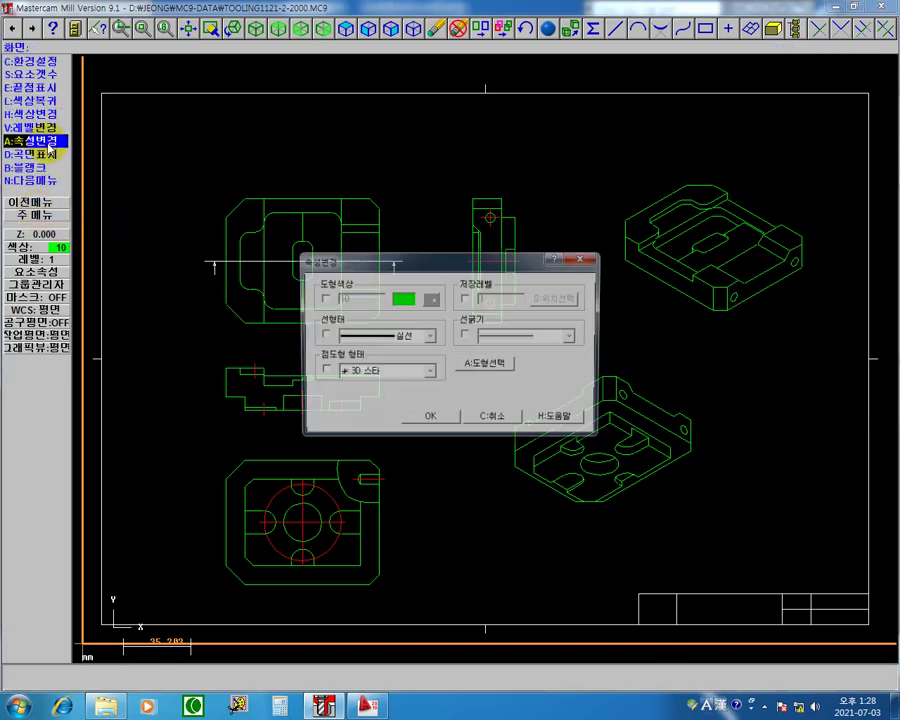
click(465, 335)
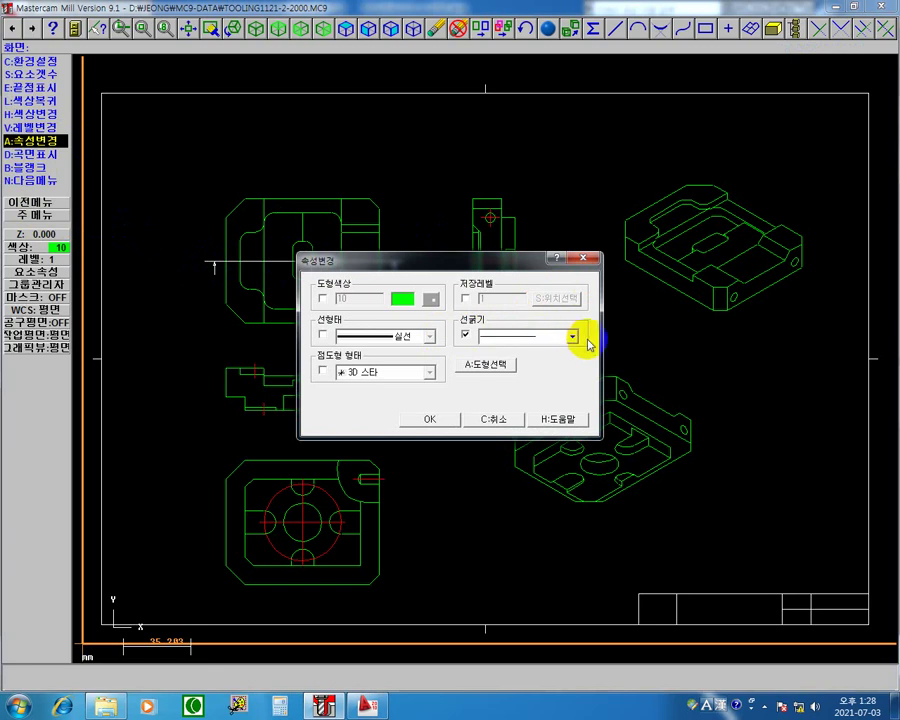
click(572, 336)
click(535, 364)
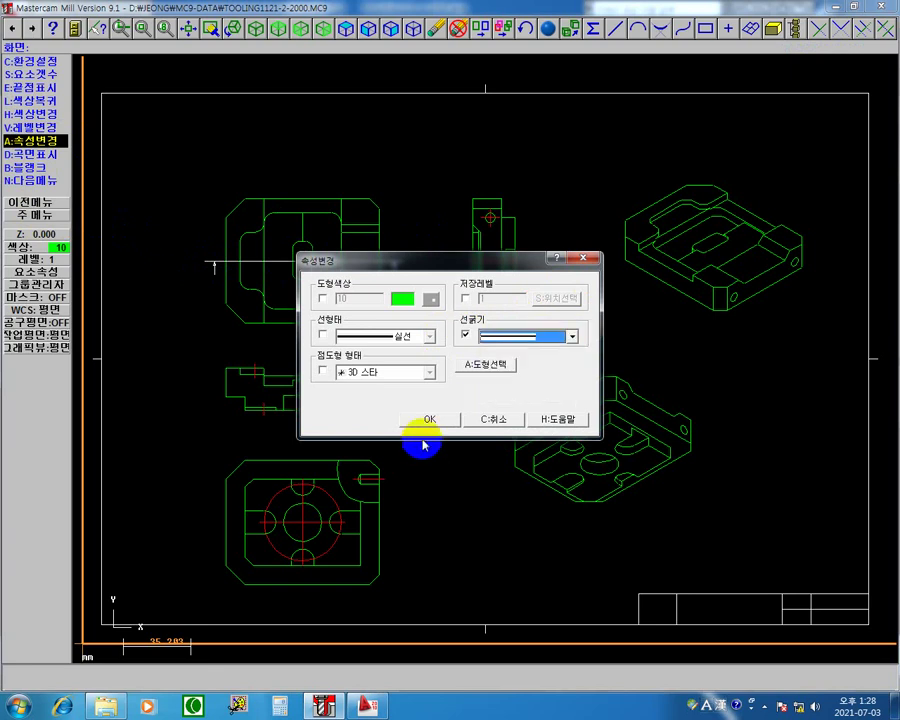
click(428, 419)
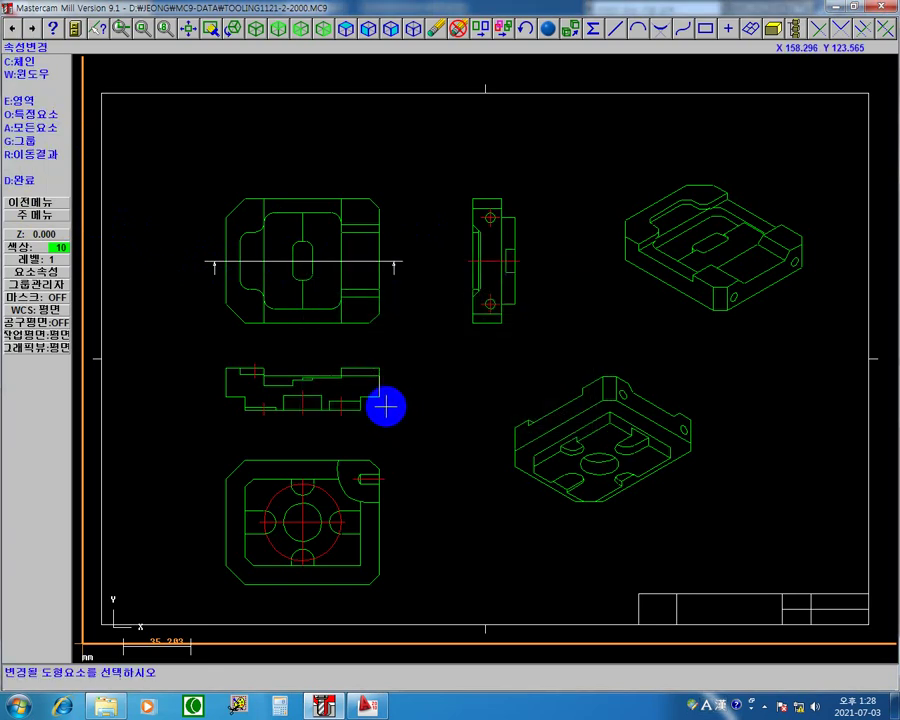
scroll(386, 406, down, 2)
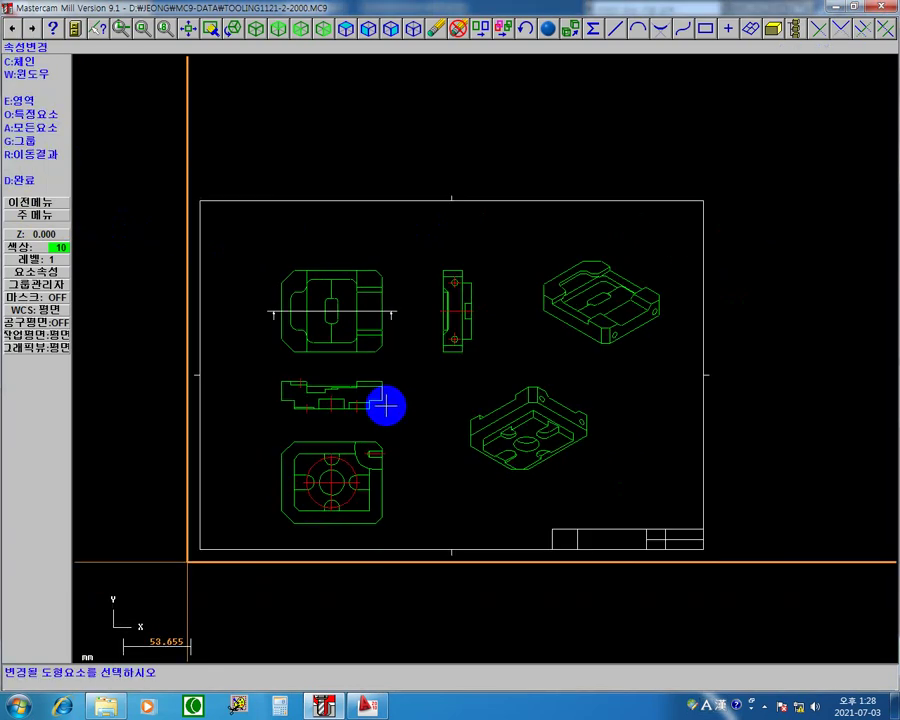
click(33, 76)
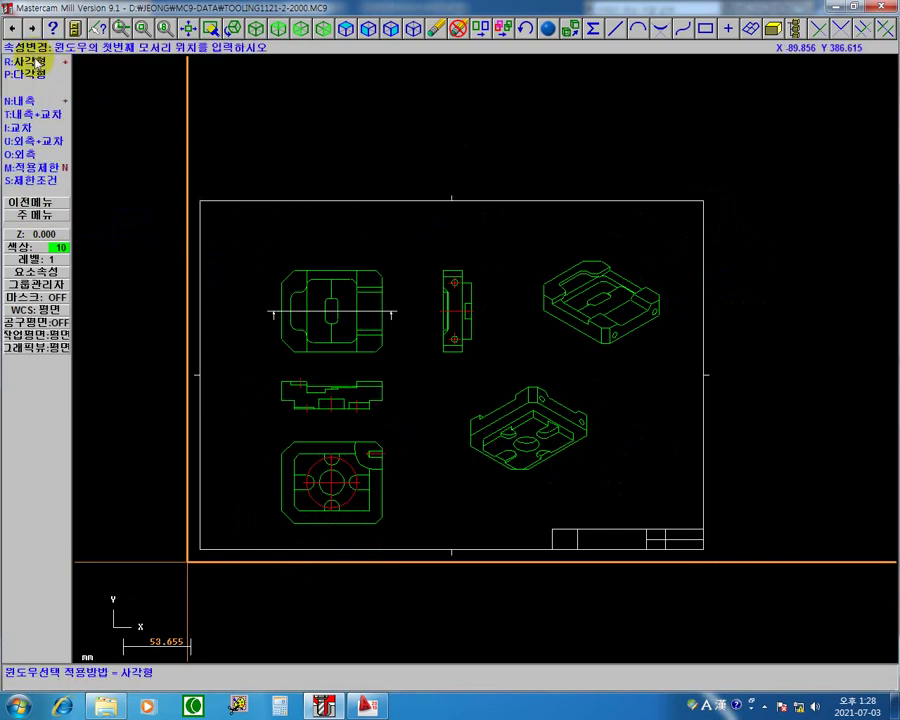
click(148, 148)
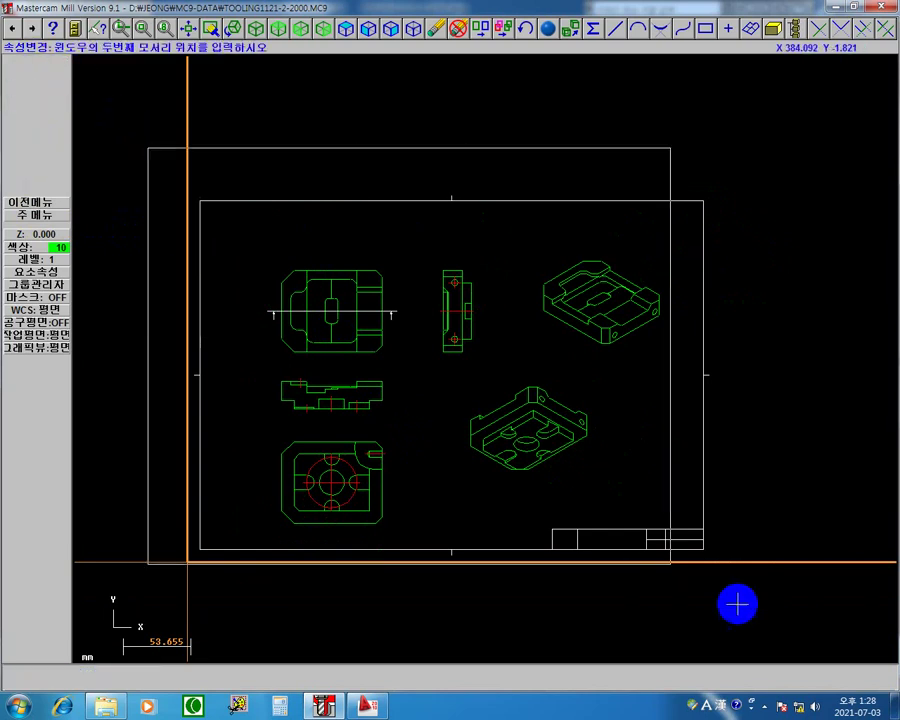
click(766, 622)
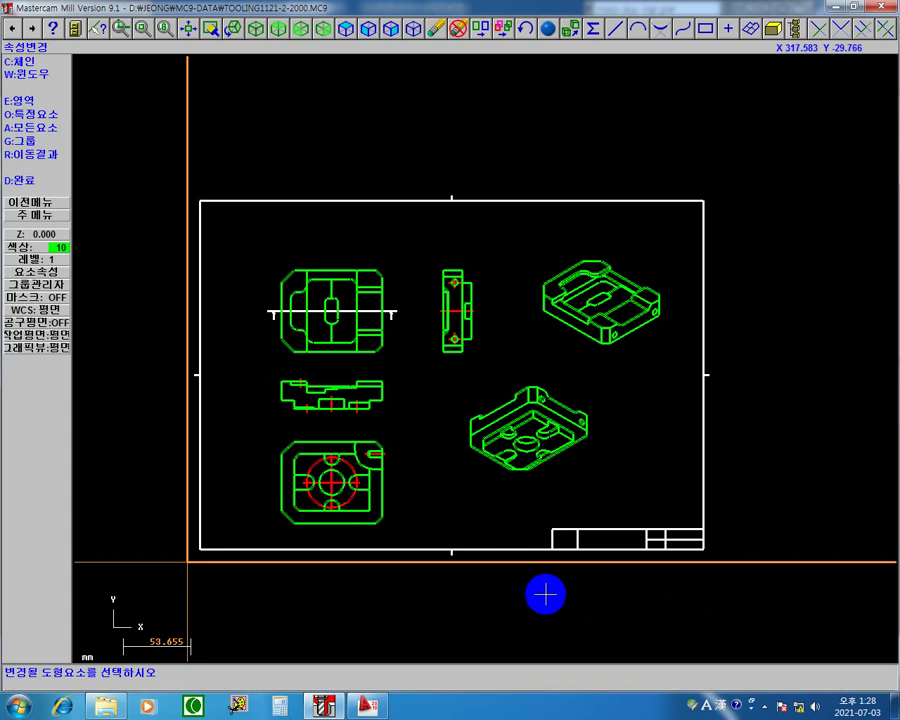
key(d)
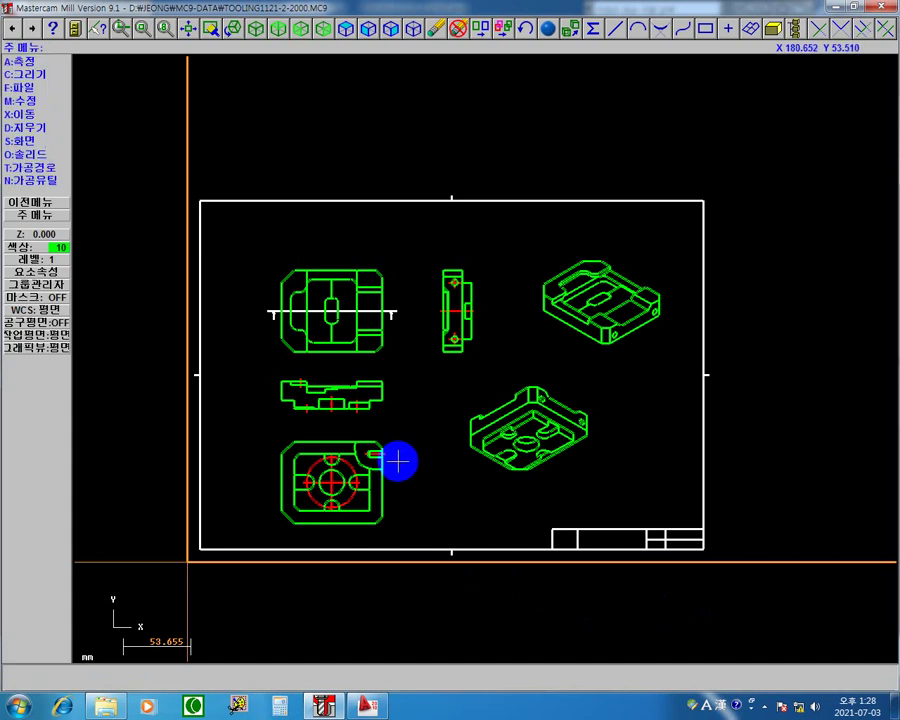
Open the K-Screen Pen overlay and handwrite the label 등각도 in magenta above the upper isometric view.
scroll(528, 405, up, 2)
middle_drag(660, 394, 497, 427)
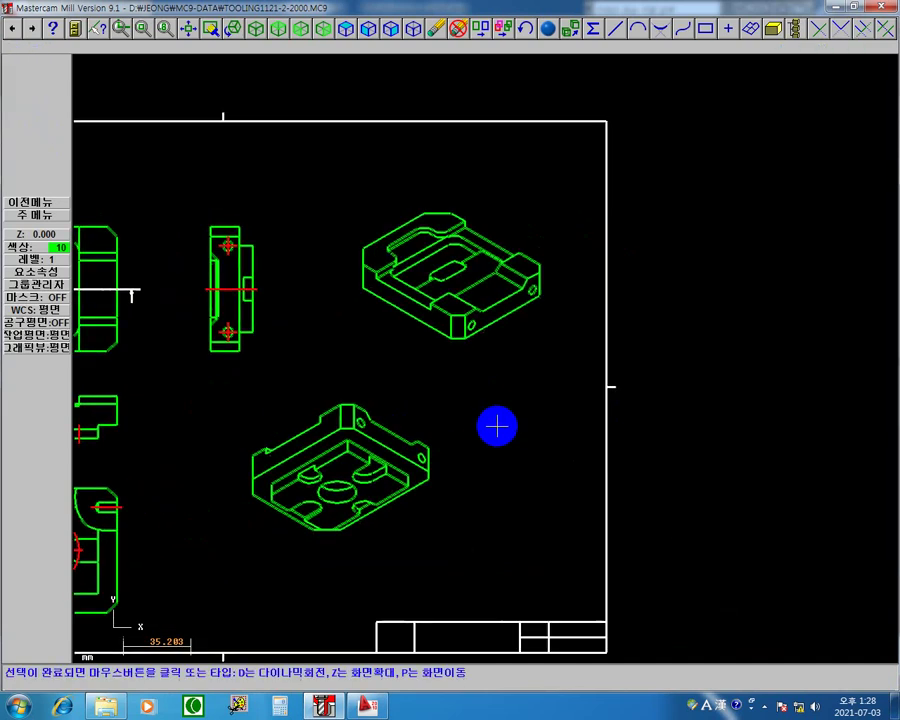
mouse_move(472, 378)
middle_down()
mouse_move(693, 368)
mouse_move(685, 363)
middle_up()
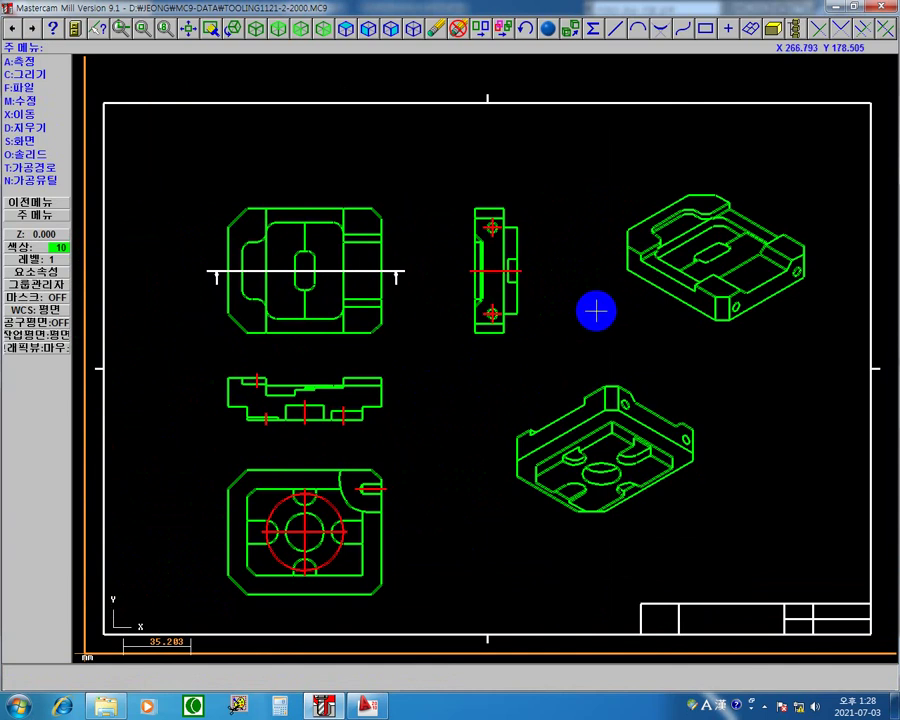
key(F12)
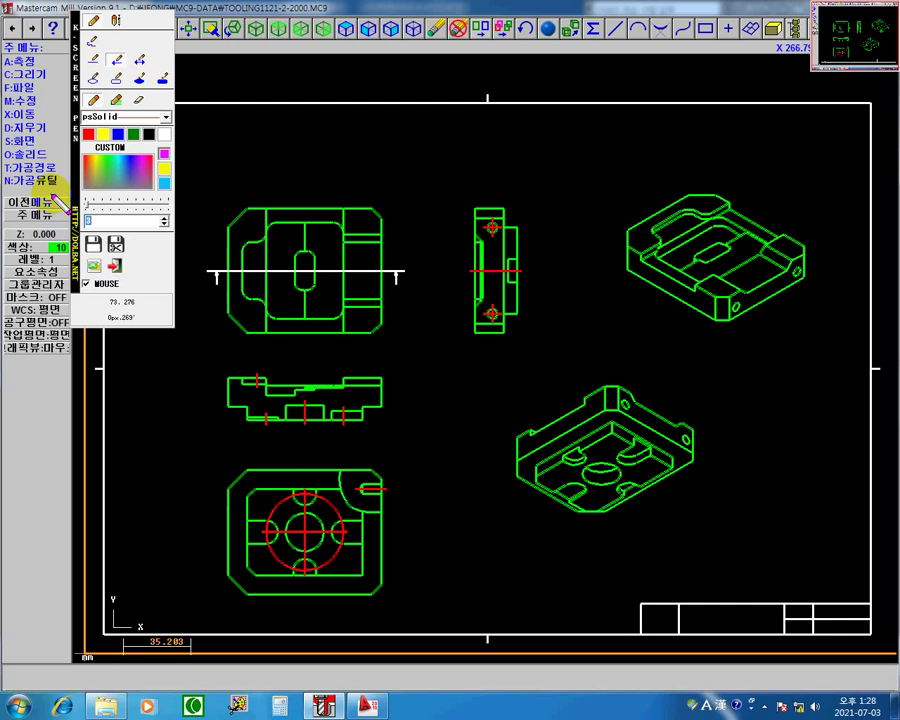
click(96, 42)
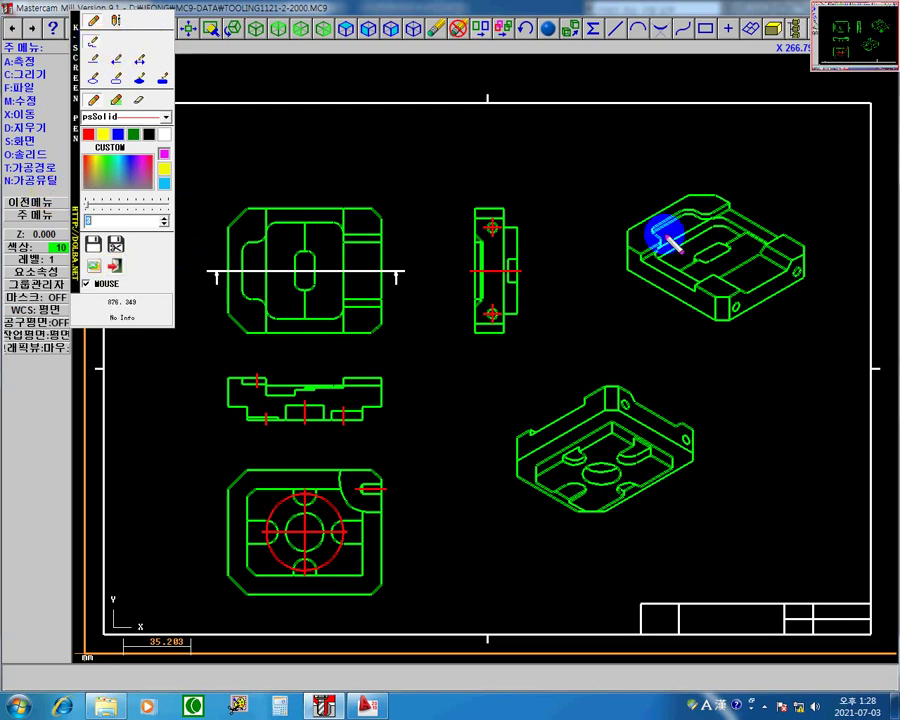
drag(713, 145, 745, 145)
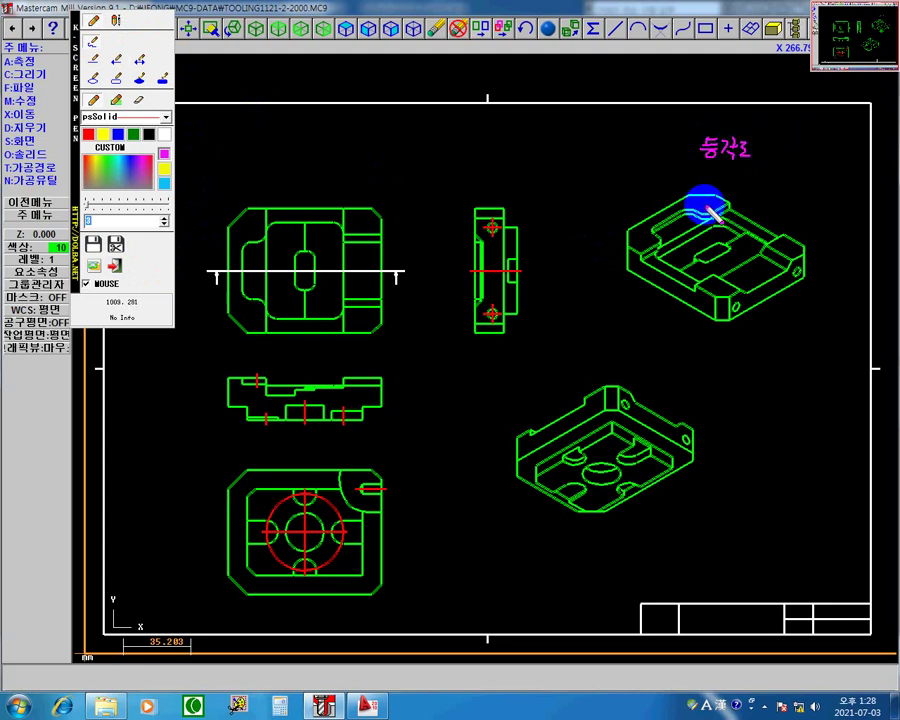
Draw a downward viewing arrow above the upper isometric view, and handwrite 평면도 above the plan view and 단면도 above the section view.
drag(671, 140, 667, 180)
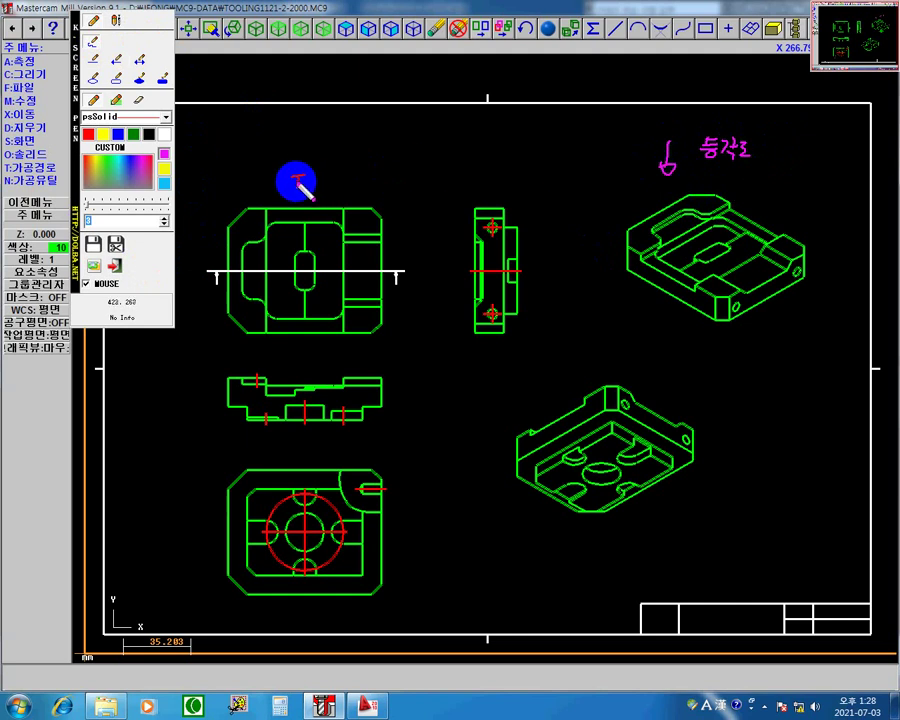
mouse_move(296, 184)
mouse_down()
mouse_move(311, 171)
mouse_move(317, 185)
mouse_move(329, 176)
mouse_move(337, 193)
mouse_move(360, 190)
mouse_up()
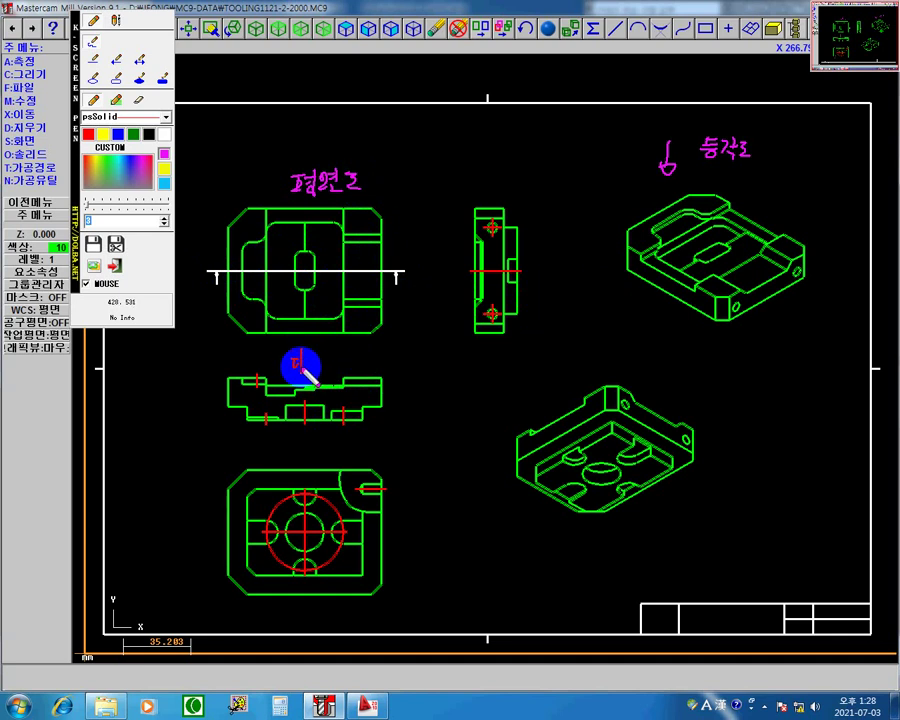
mouse_move(313, 358)
mouse_down()
mouse_move(307, 364)
mouse_move(333, 352)
mouse_up()
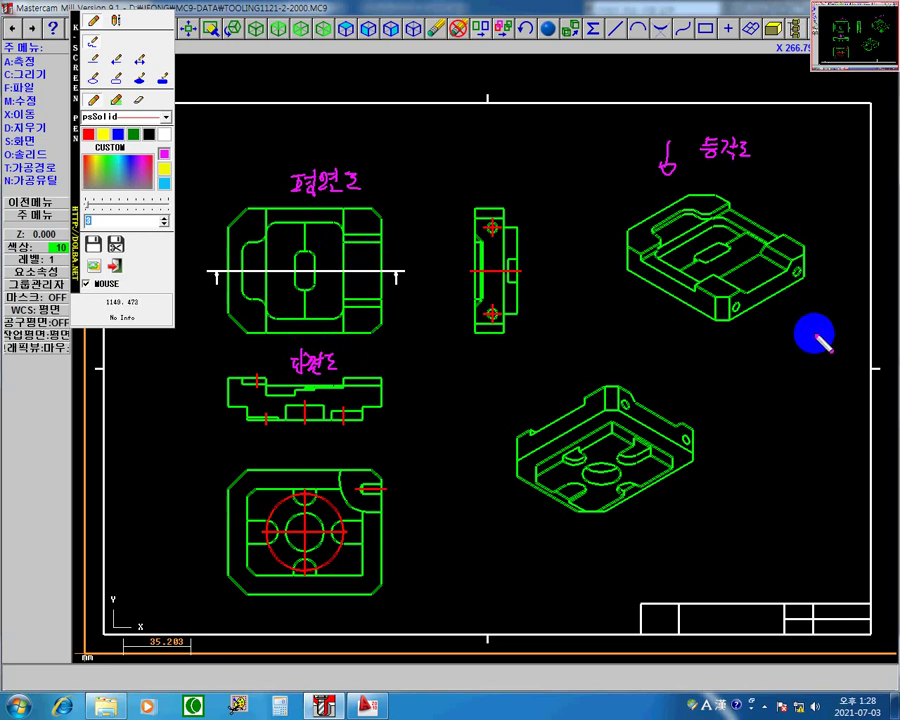
Draw side and upward viewing arrows at the upper isometric view, and label the side view 측면도 and the bottom view 저면도.
drag(812, 330, 786, 305)
drag(800, 304, 789, 316)
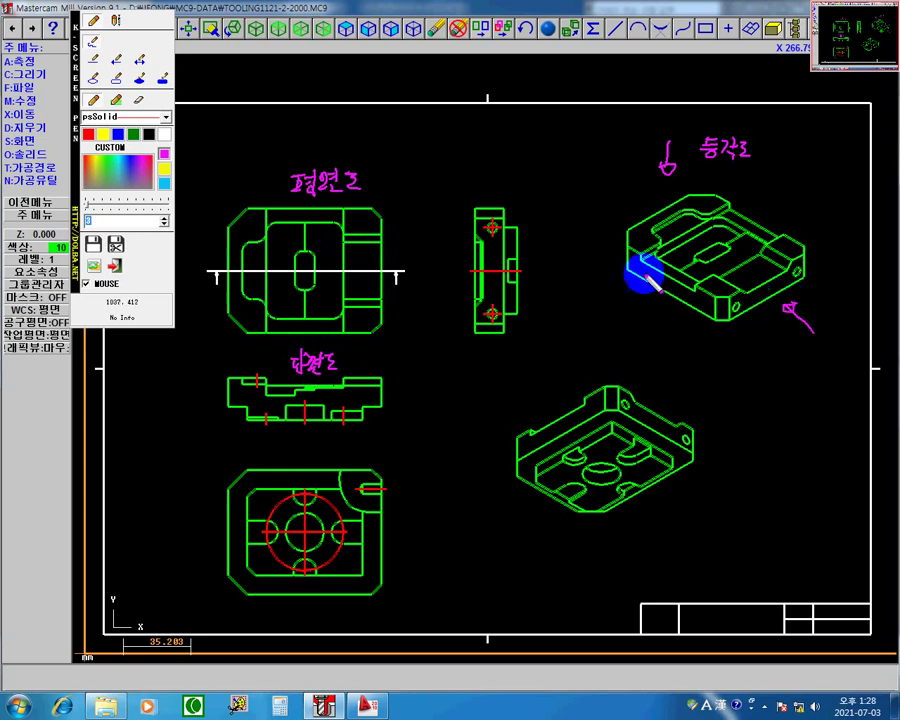
drag(493, 171, 530, 190)
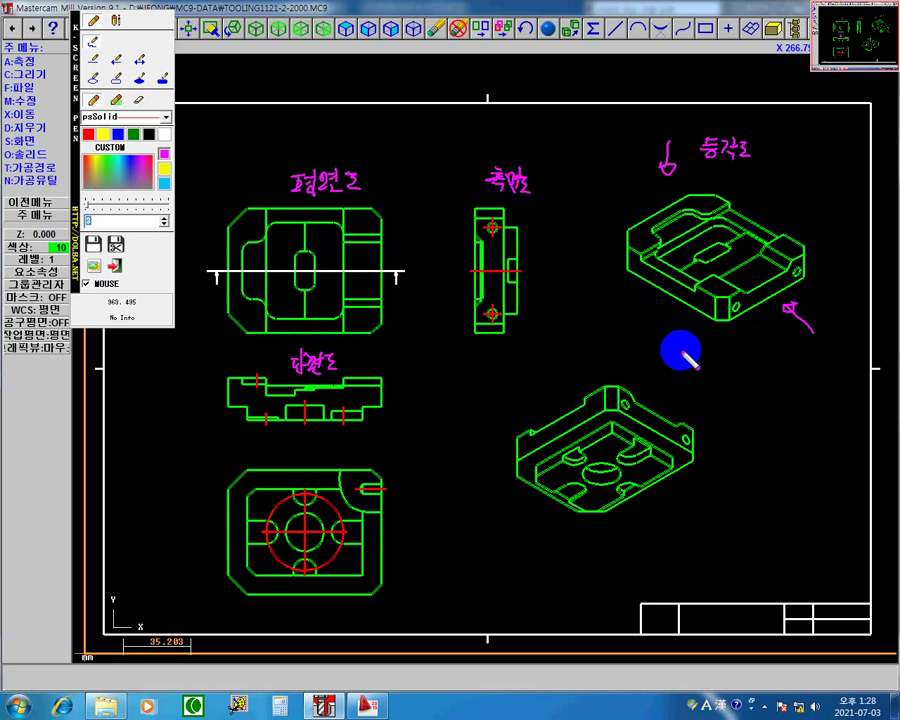
drag(686, 326, 680, 362)
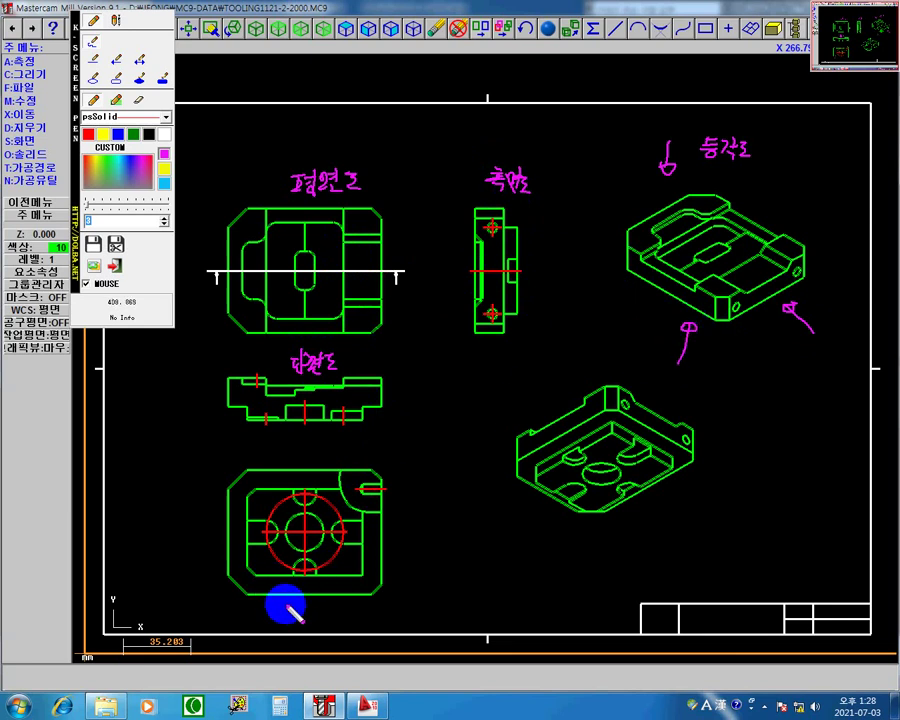
mouse_move(292, 451)
mouse_down()
mouse_move(309, 439)
mouse_move(333, 466)
mouse_up()
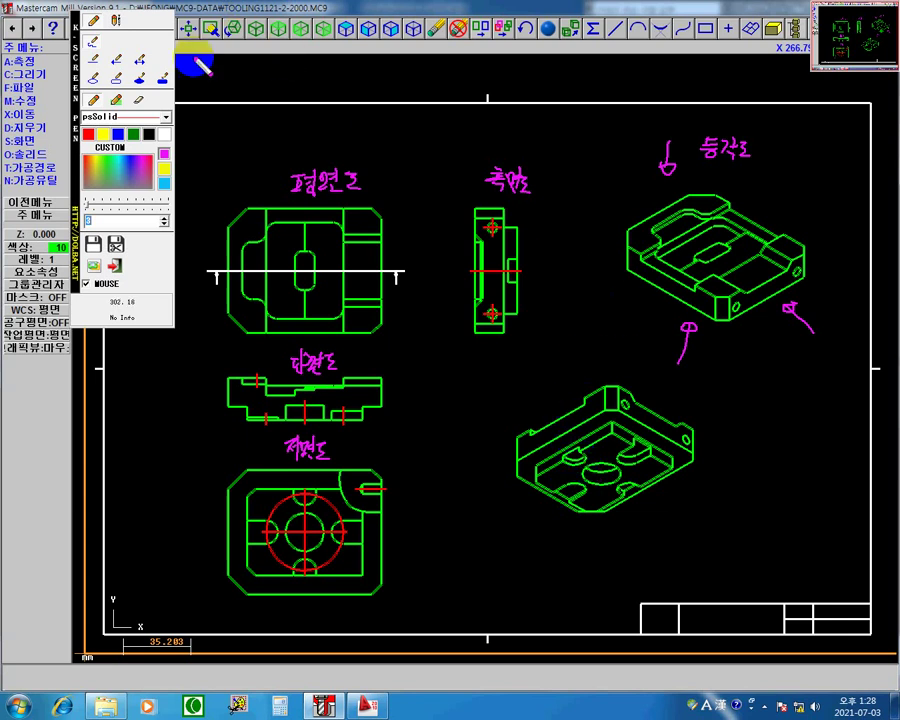
Hatch the top face of the upper isometric view in yellow and write (Top) beside the 평면도 label.
click(104, 135)
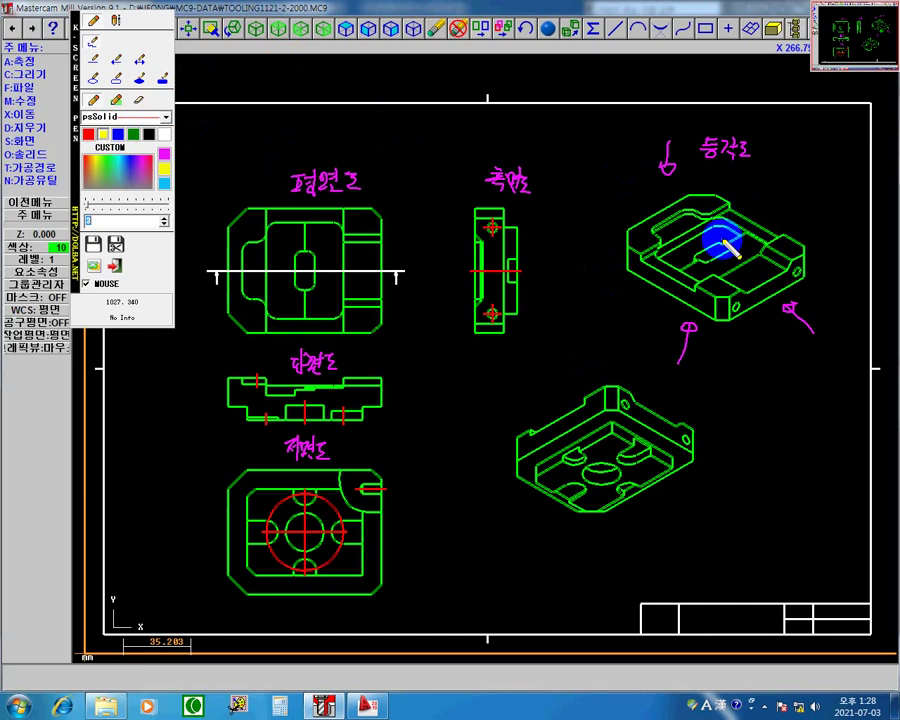
mouse_move(722, 232)
mouse_down()
mouse_move(669, 217)
mouse_move(659, 235)
mouse_move(748, 245)
mouse_move(740, 282)
mouse_up()
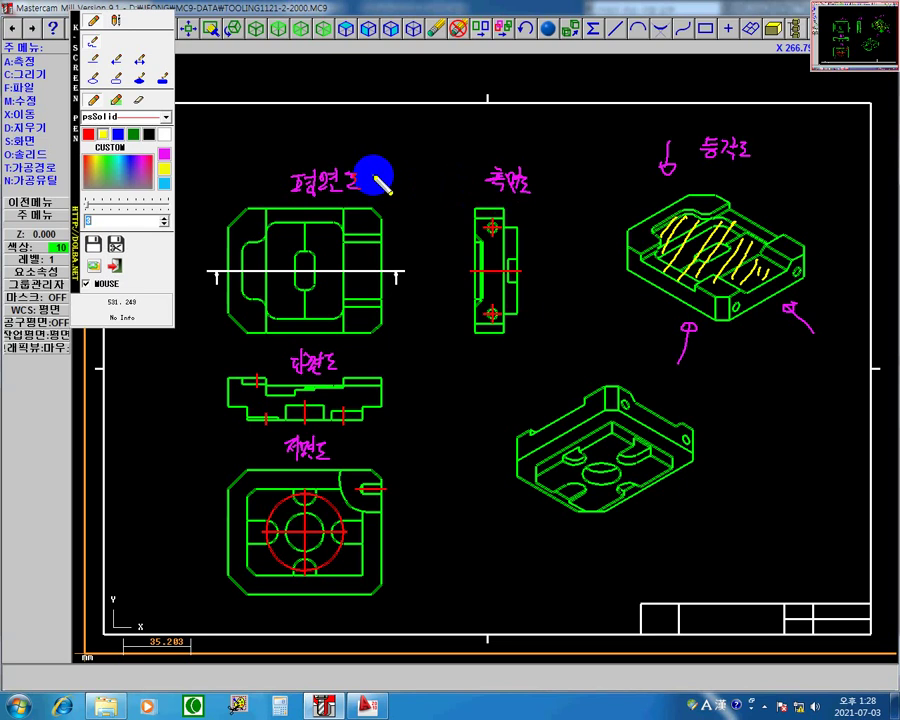
mouse_move(380, 172)
mouse_down()
mouse_move(428, 182)
mouse_move(420, 197)
mouse_up()
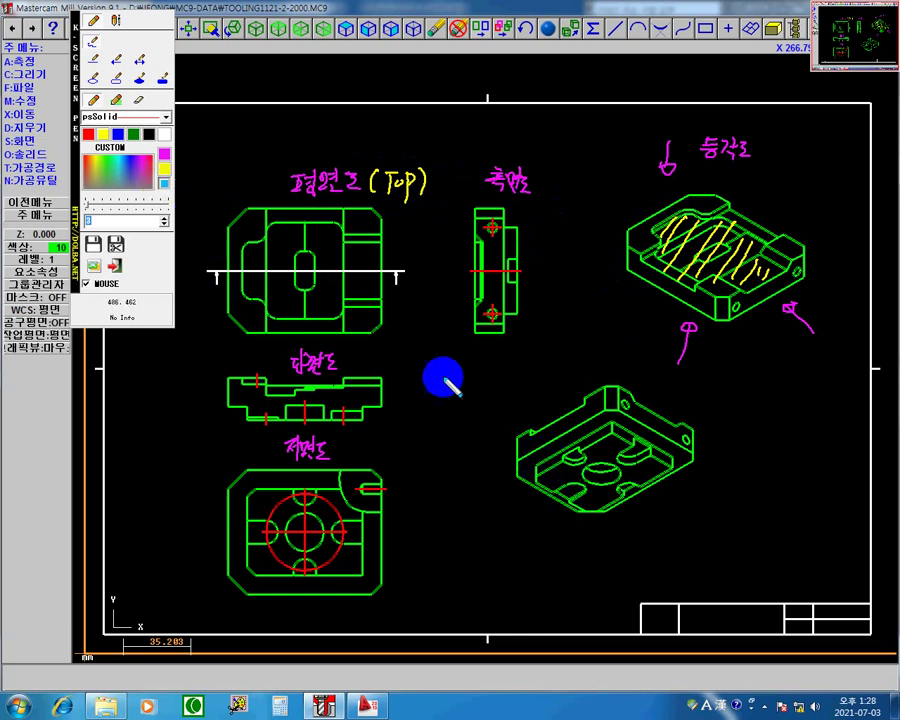
Mark the underside features of the lower isometric view in light blue and write VMCT above the plan view.
mouse_move(537, 455)
mouse_down()
mouse_move(555, 430)
mouse_move(603, 422)
mouse_move(650, 451)
mouse_move(653, 492)
mouse_move(569, 462)
mouse_move(566, 494)
mouse_move(603, 469)
mouse_move(607, 487)
mouse_move(643, 458)
mouse_move(655, 490)
mouse_move(665, 438)
mouse_move(668, 450)
mouse_up()
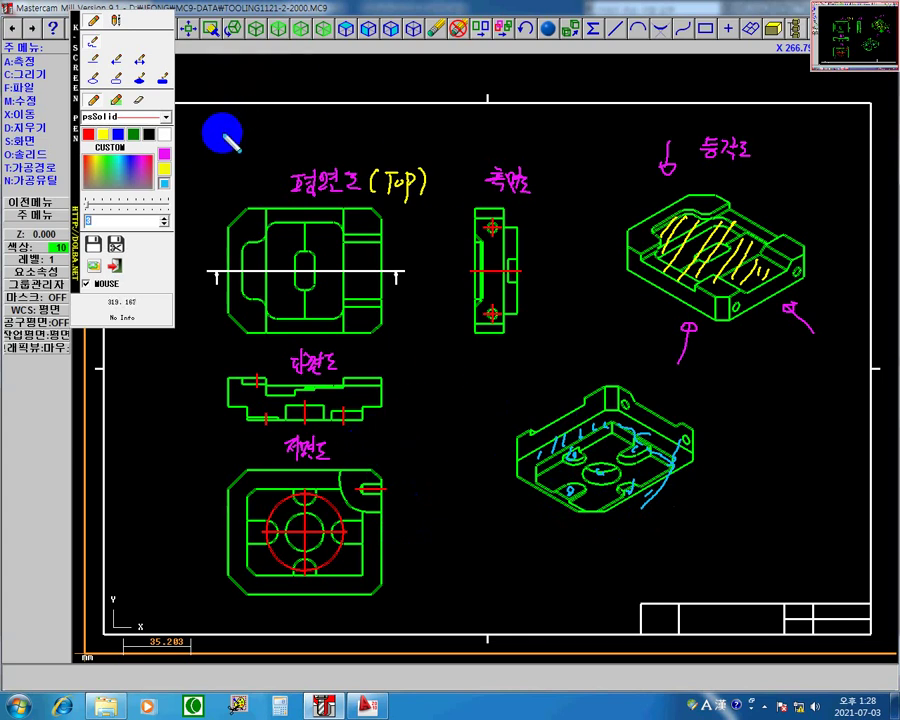
mouse_move(217, 122)
mouse_down()
mouse_move(243, 127)
mouse_move(268, 112)
mouse_move(268, 128)
mouse_up()
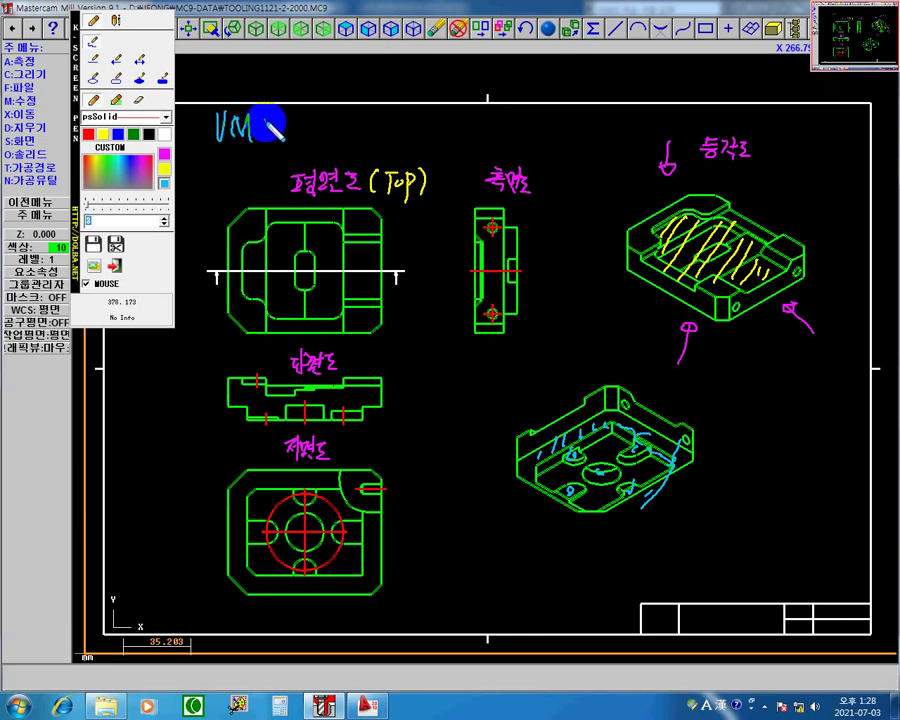
mouse_move(270, 122)
mouse_down()
mouse_move(266, 128)
mouse_move(307, 124)
mouse_up()
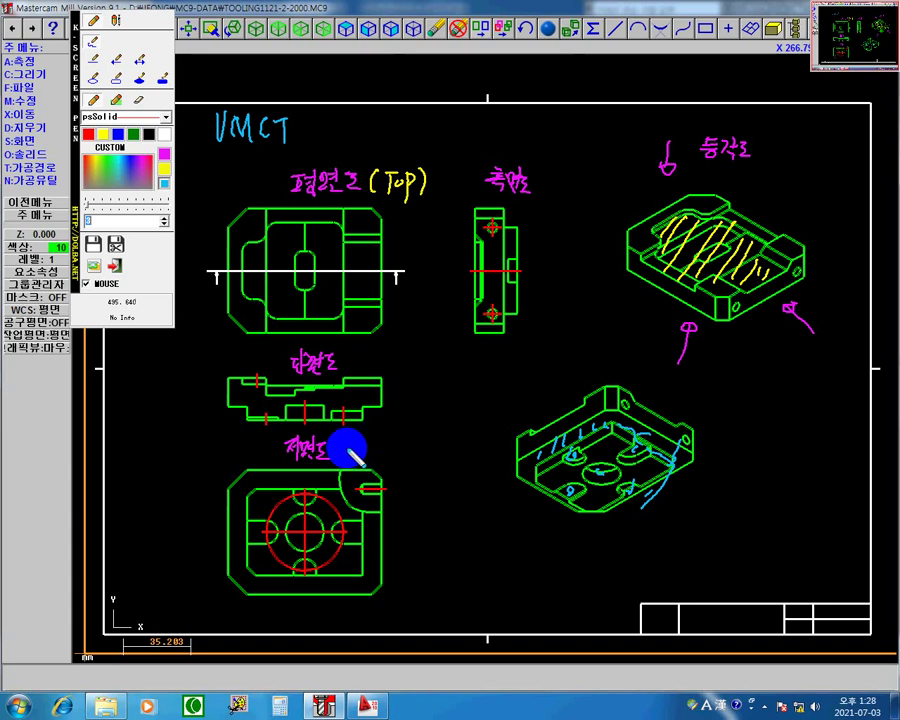
Handwrite (Bottom) beside the 저면도 label and (Side) beside the 측면도 label, and circle the two holes in the side view.
mouse_move(348, 450)
mouse_down()
mouse_move(342, 456)
mouse_move(358, 442)
mouse_move(384, 446)
mouse_move(420, 468)
mouse_up()
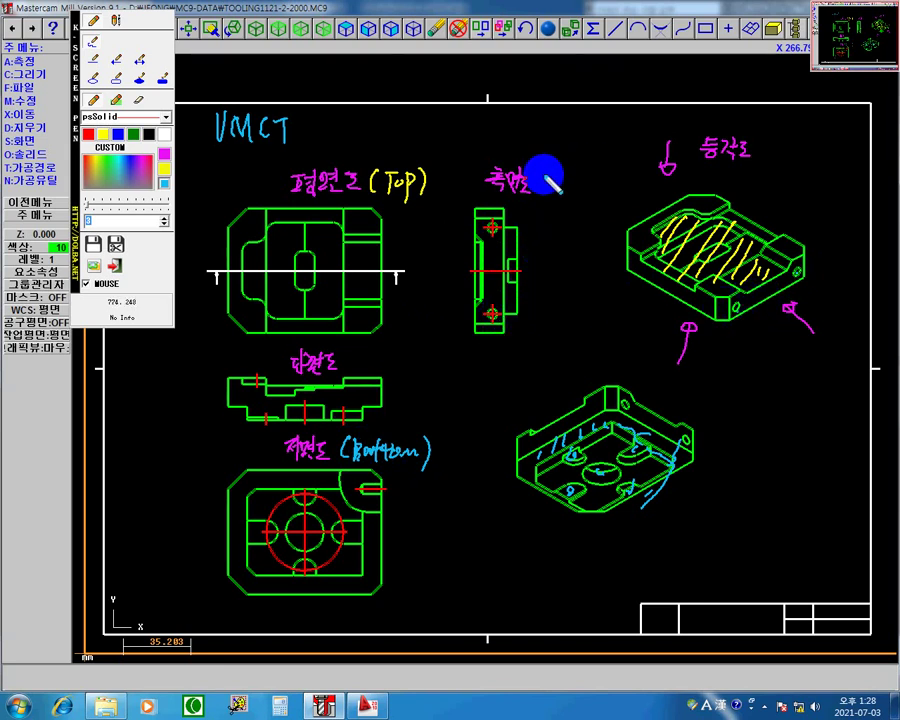
mouse_move(542, 175)
mouse_down()
mouse_move(537, 193)
mouse_move(588, 195)
mouse_up()
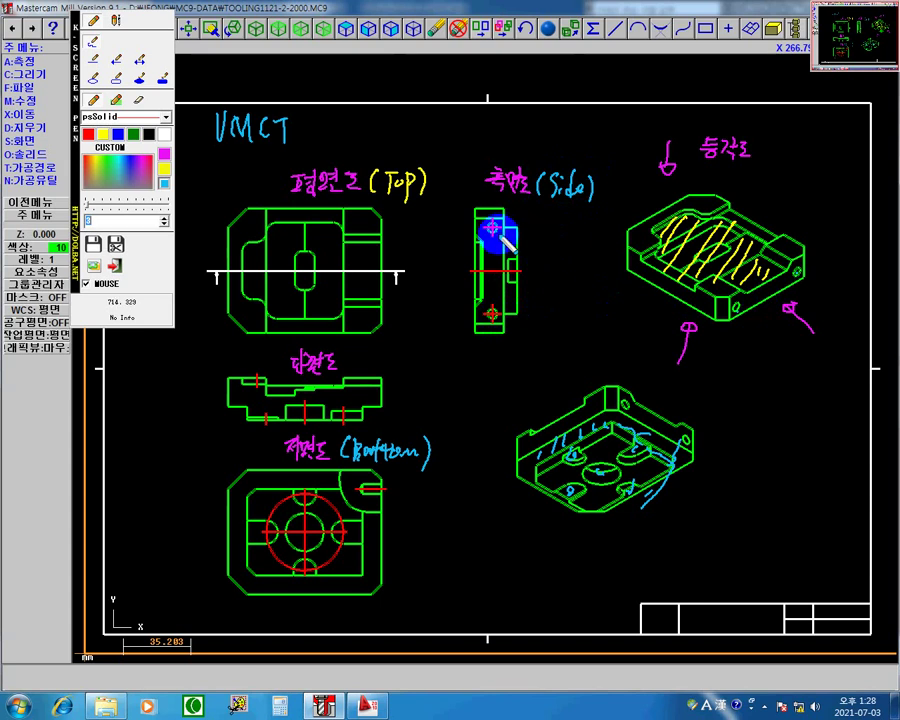
drag(488, 235, 484, 221)
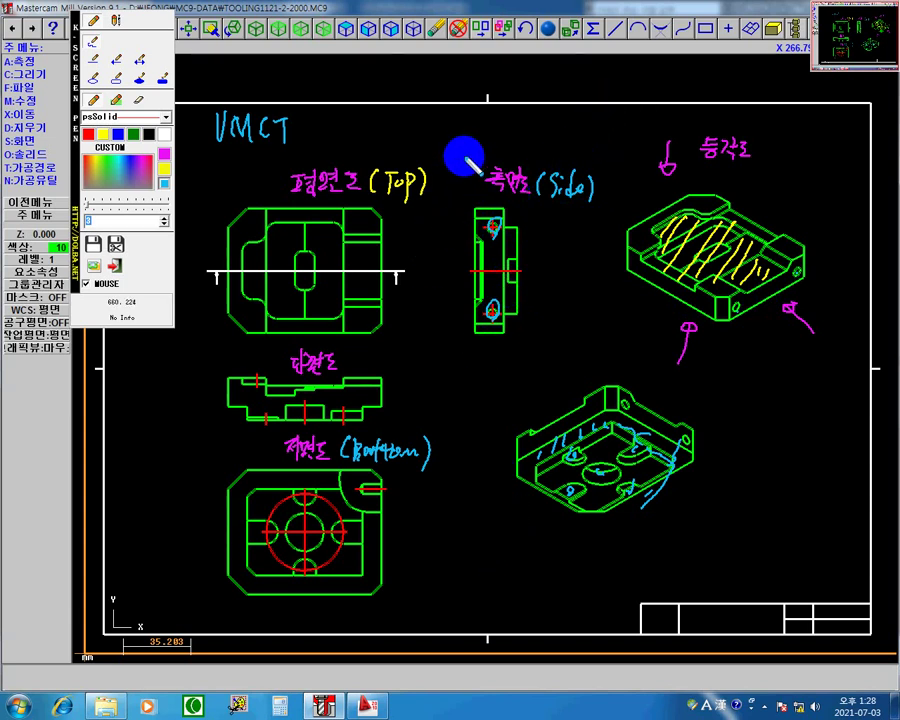
mouse_move(413, 200)
mouse_down()
mouse_move(386, 173)
mouse_move(402, 200)
mouse_up()
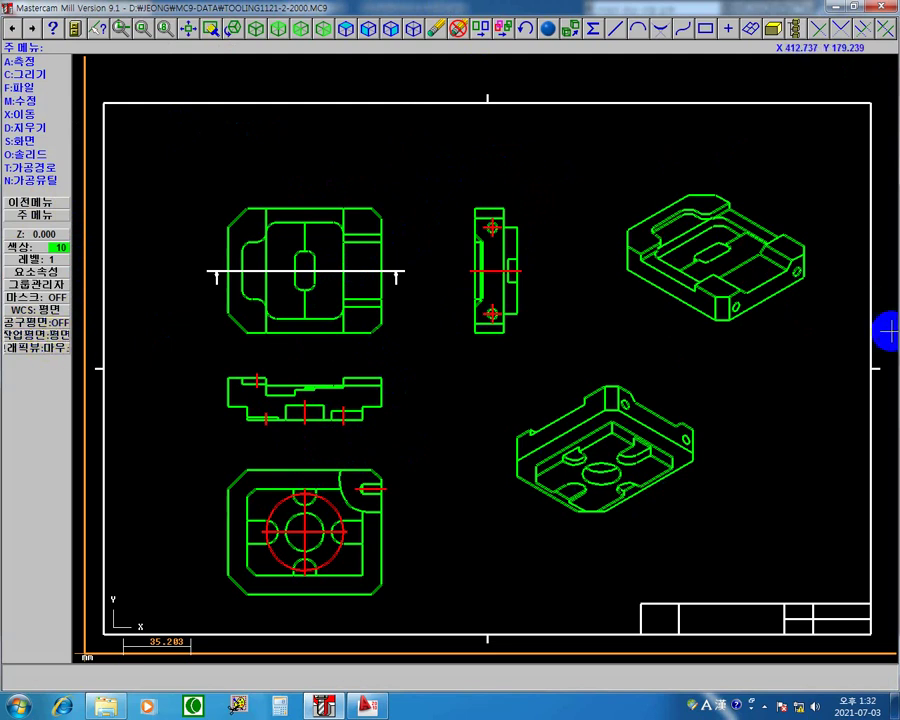
Delete all white entities by colour, removing the drawing border, title block and section line.
middle_drag(604, 338, 612, 300)
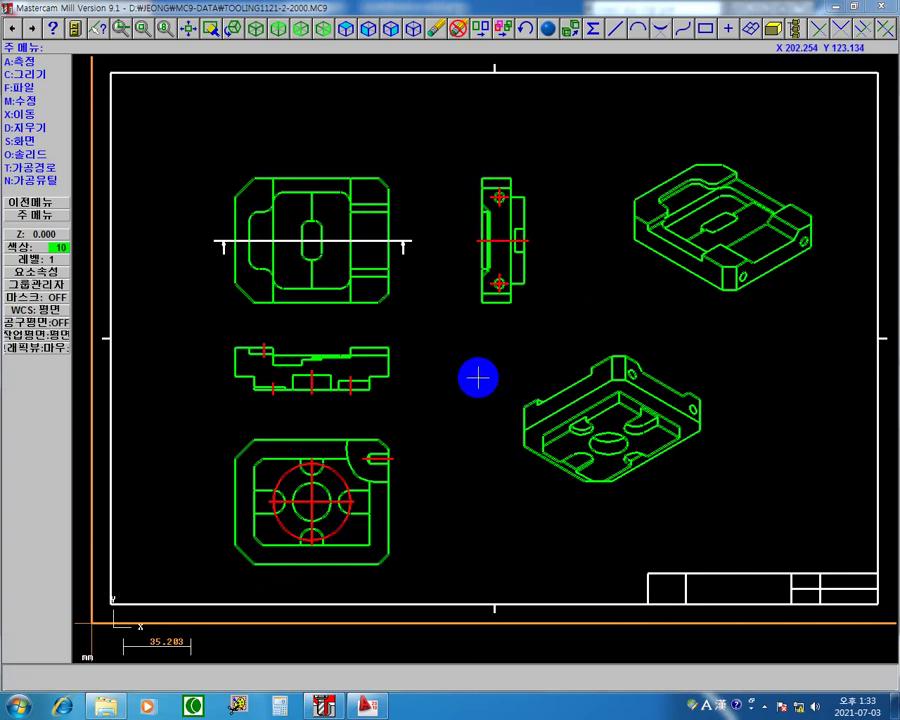
click(40, 128)
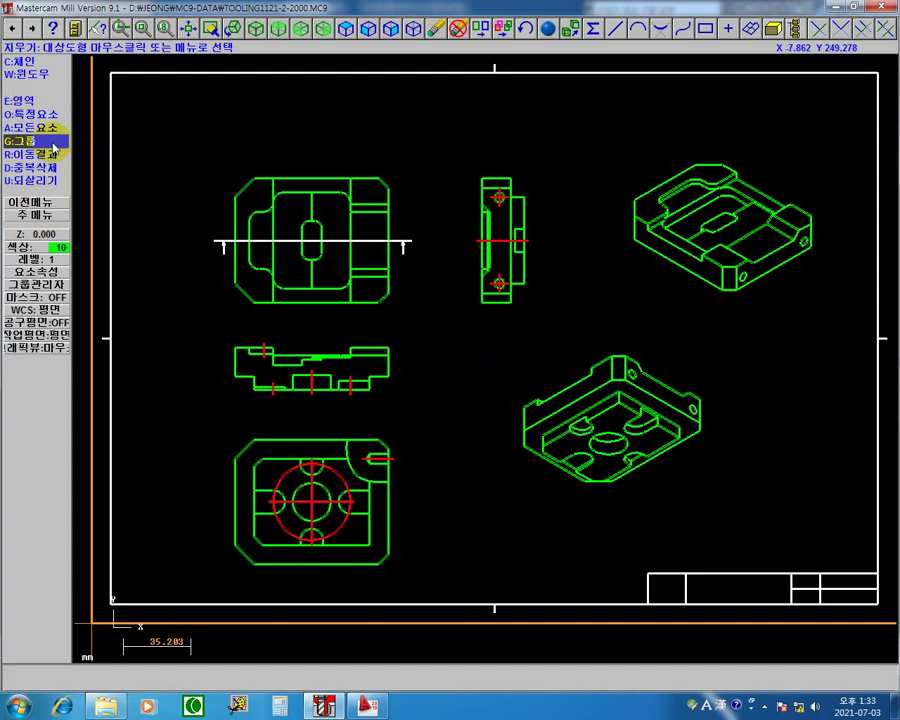
click(50, 128)
click(50, 155)
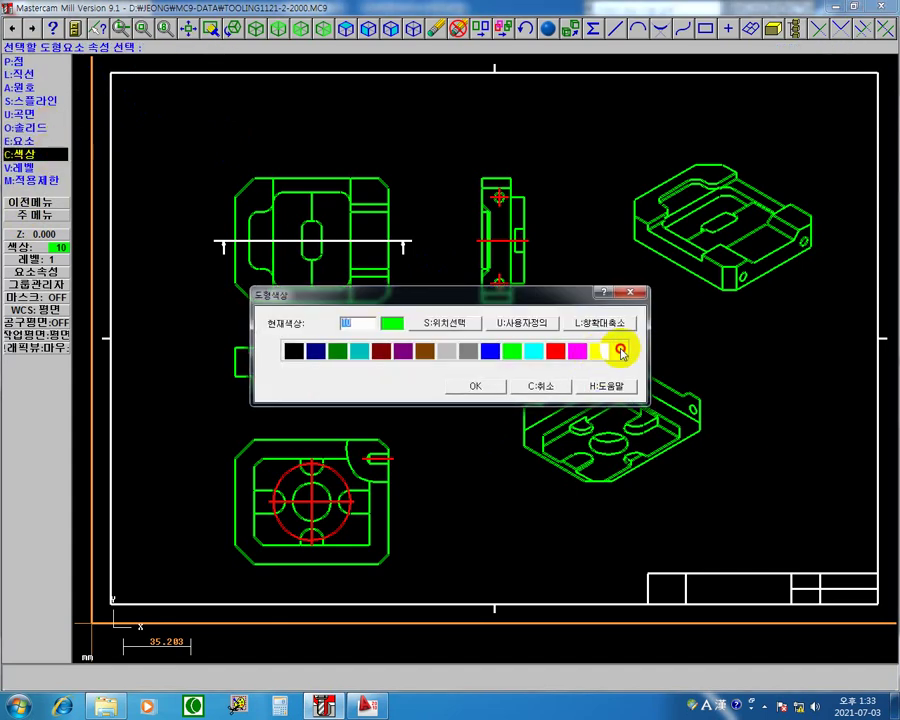
click(620, 350)
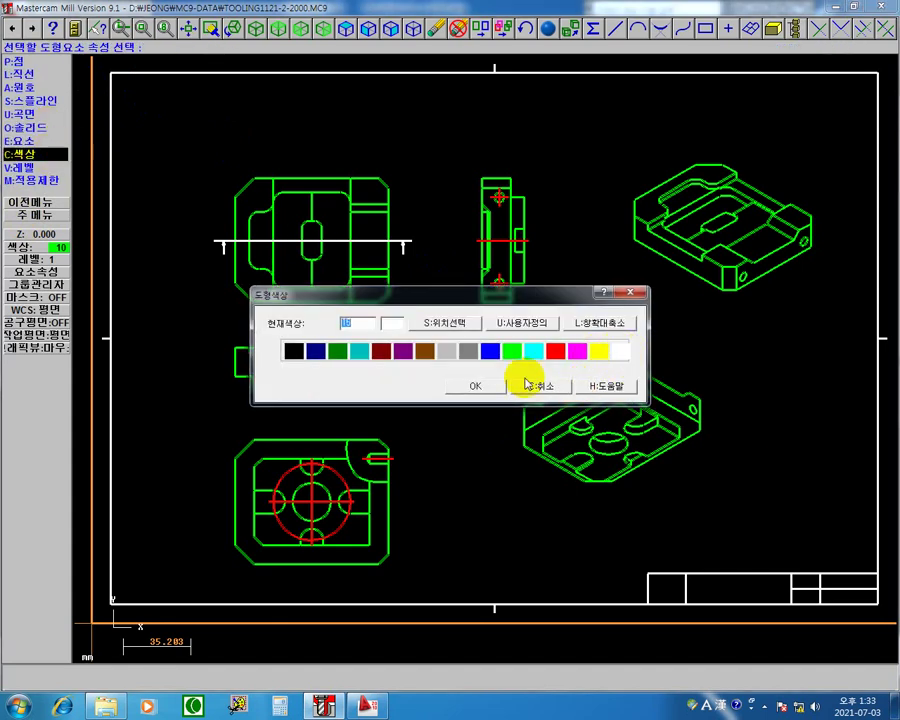
click(479, 387)
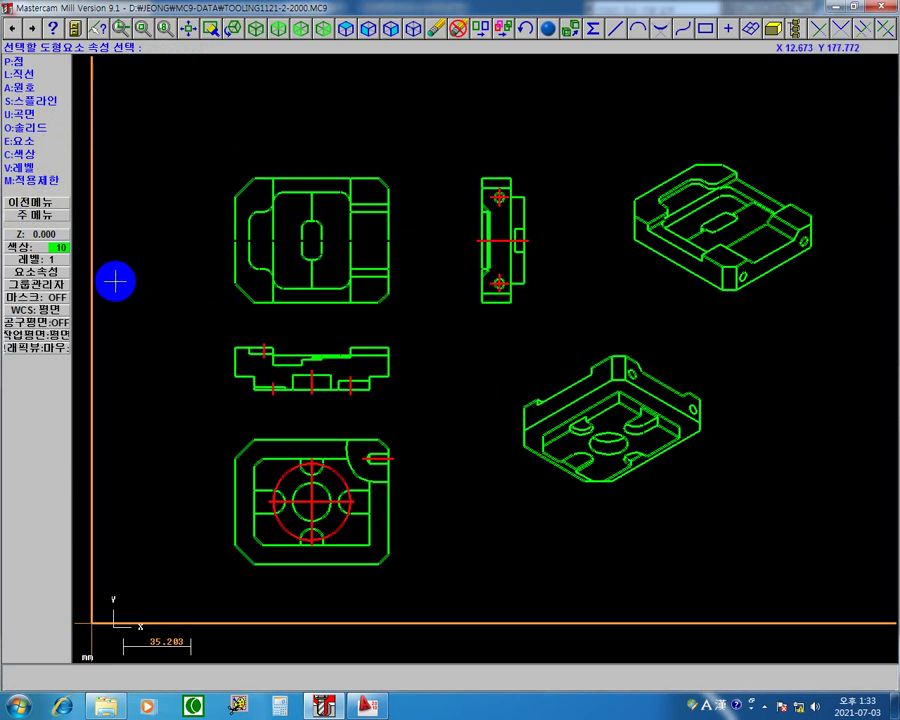
Delete all red entities by colour, removing the centre lines and centre marks from the views.
click(22, 154)
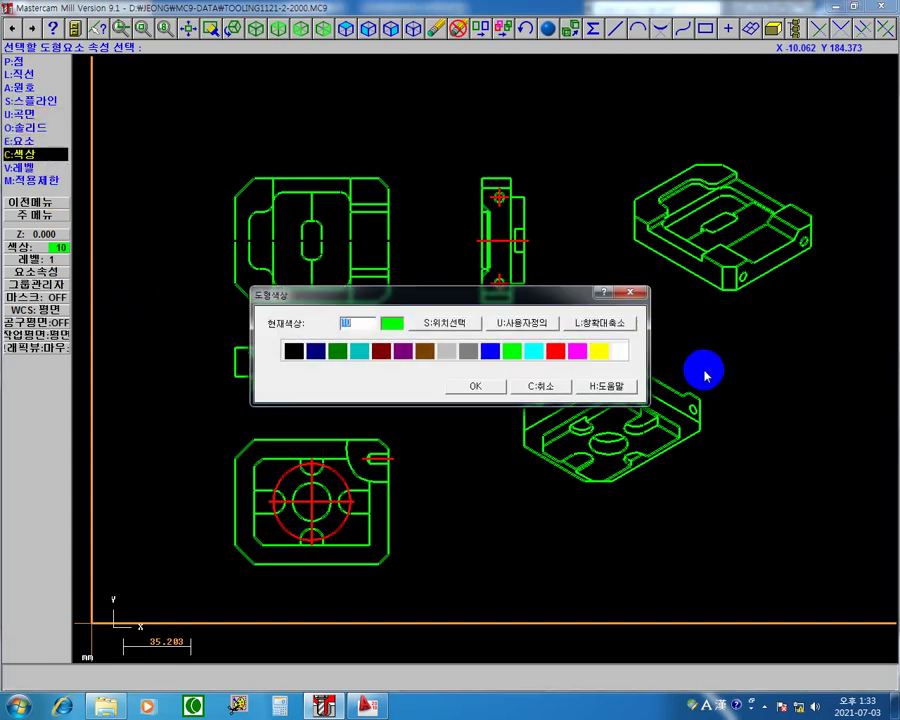
click(555, 350)
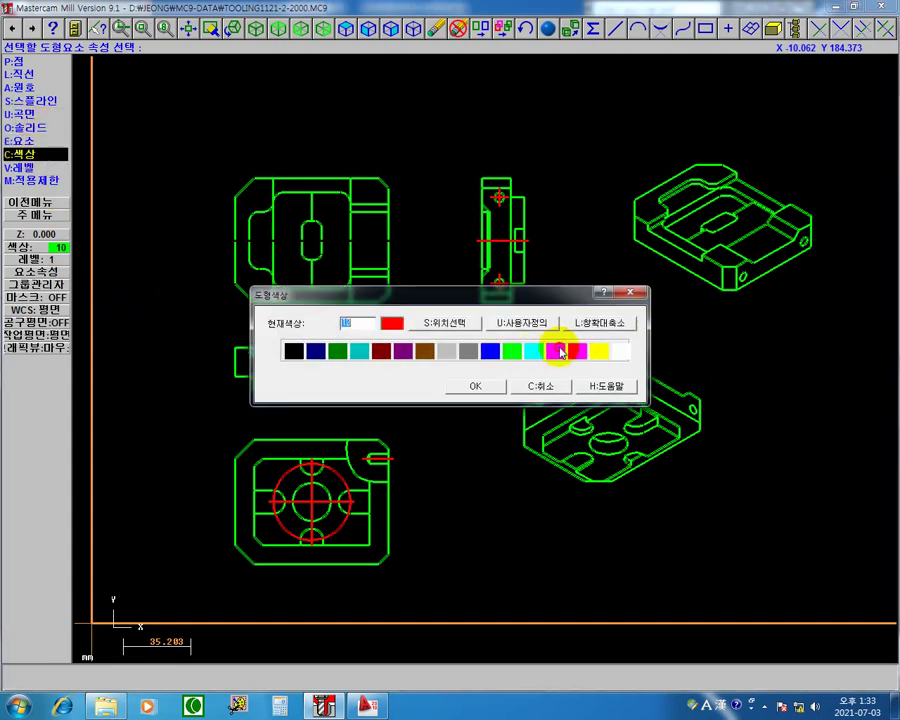
click(483, 386)
scroll(462, 468, up, 1)
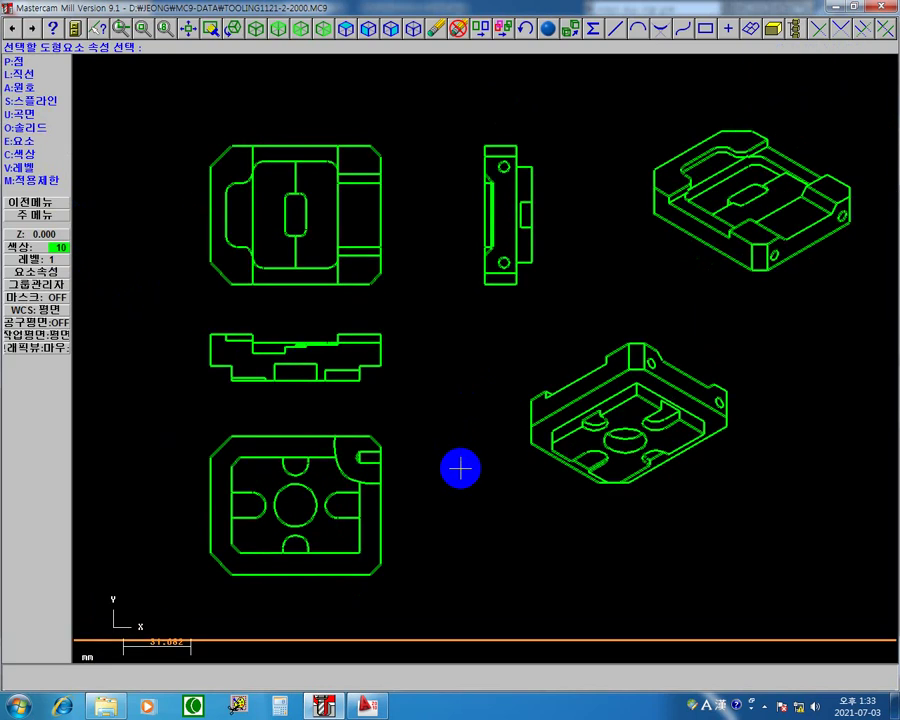
scroll(460, 468, down, 1)
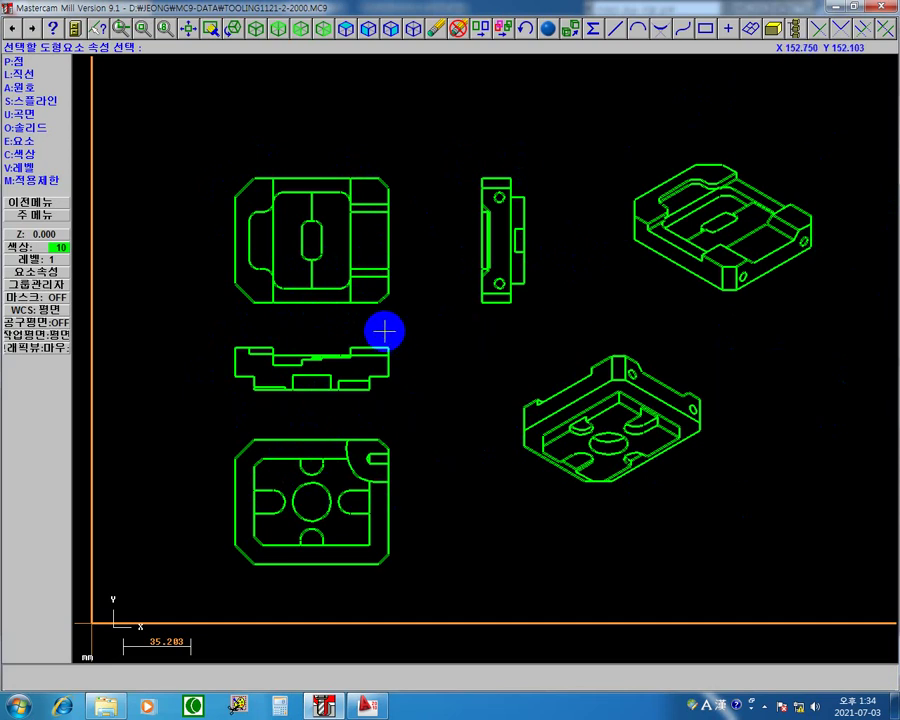
Delete the section view and both isometric views by enclosing them in a polygon window.
click(47, 216)
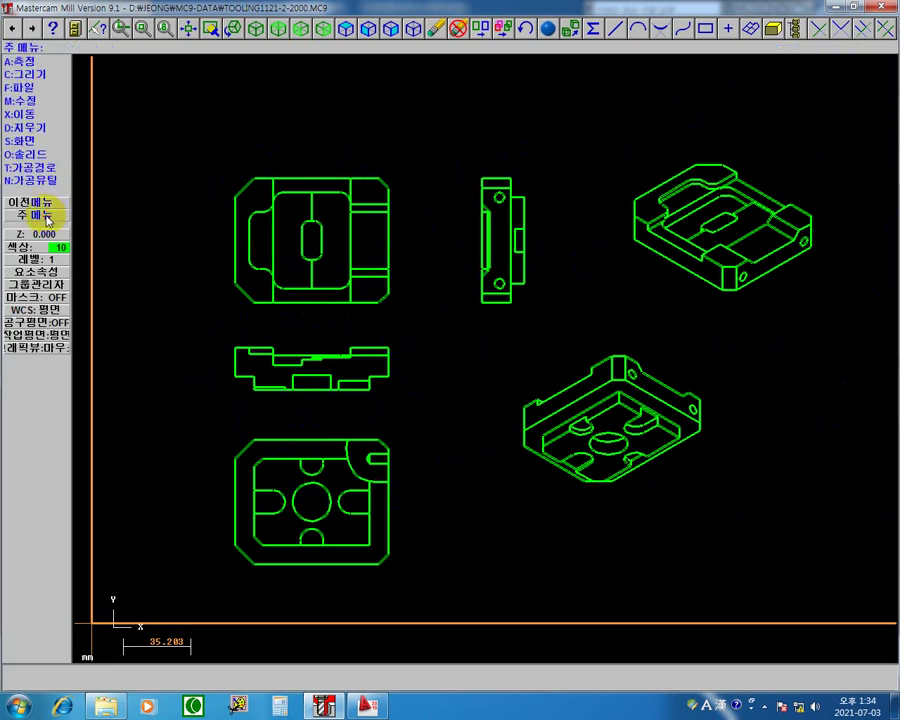
click(44, 131)
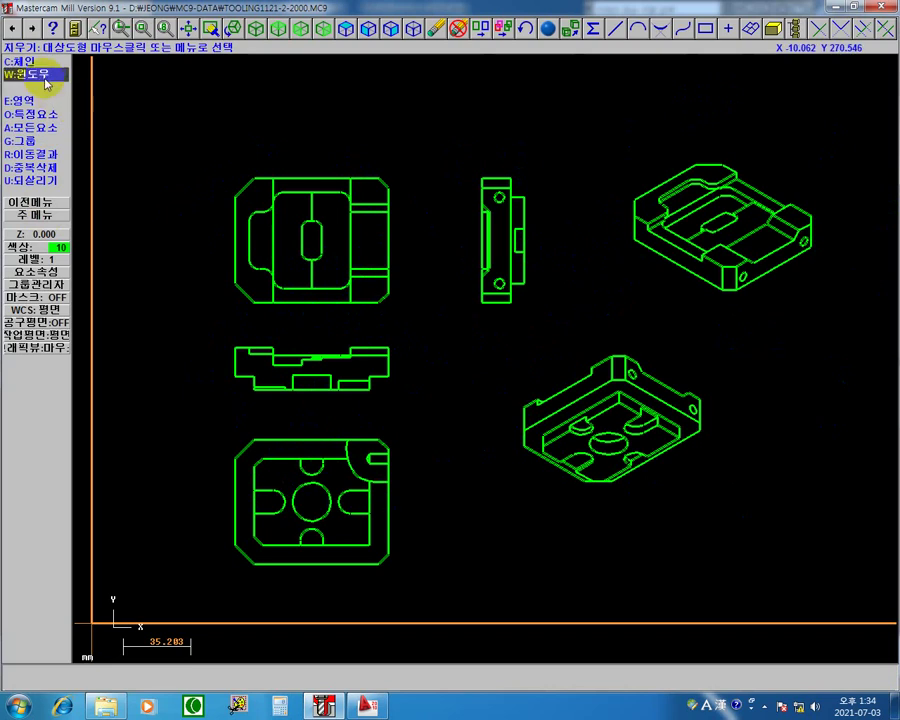
click(44, 77)
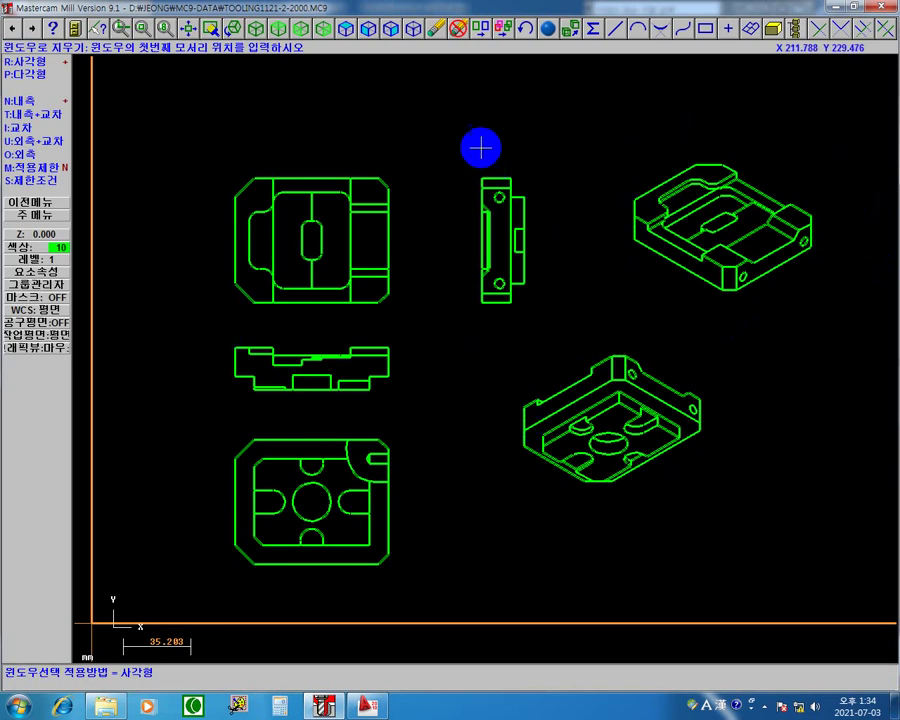
click(57, 83)
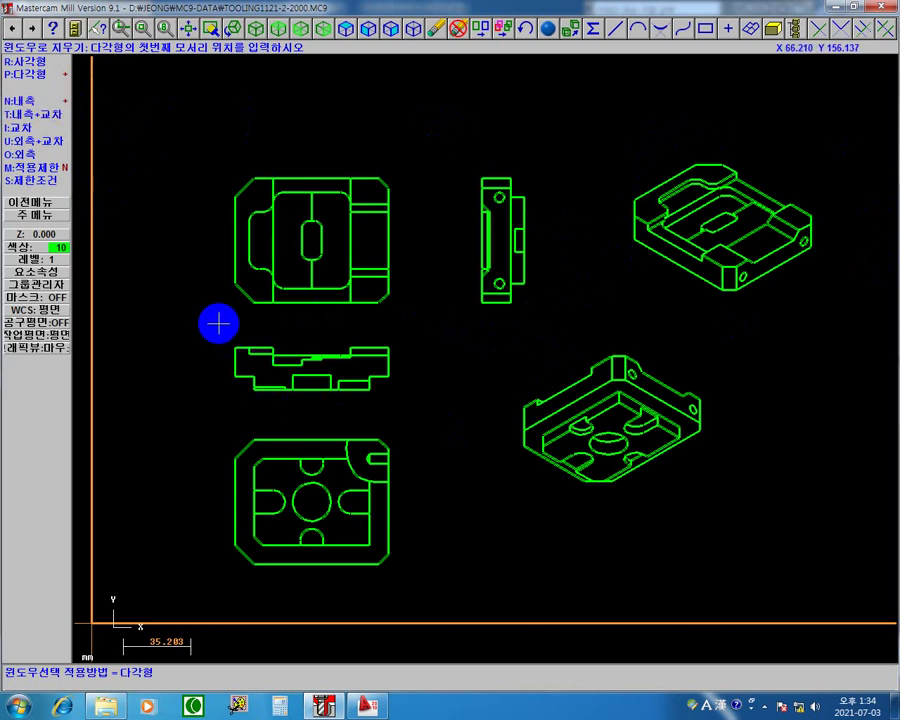
click(150, 132)
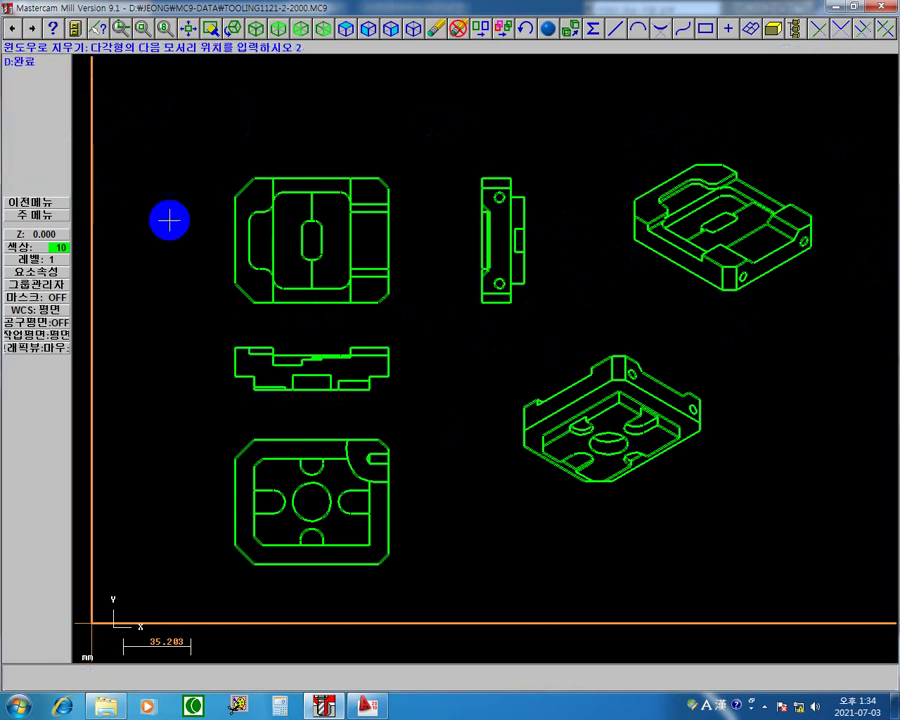
right_click(196, 296)
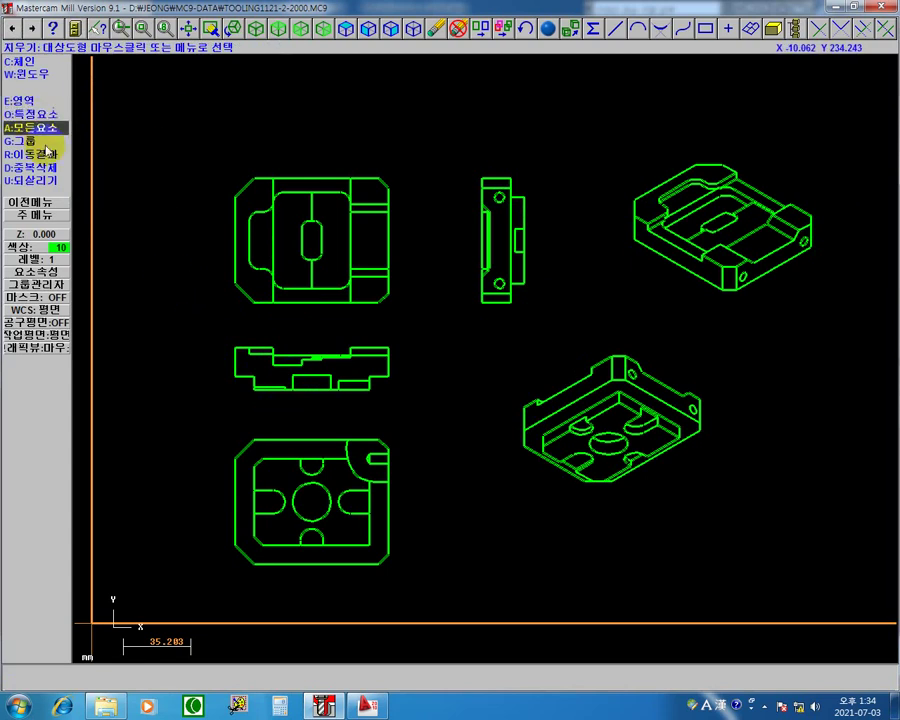
click(45, 82)
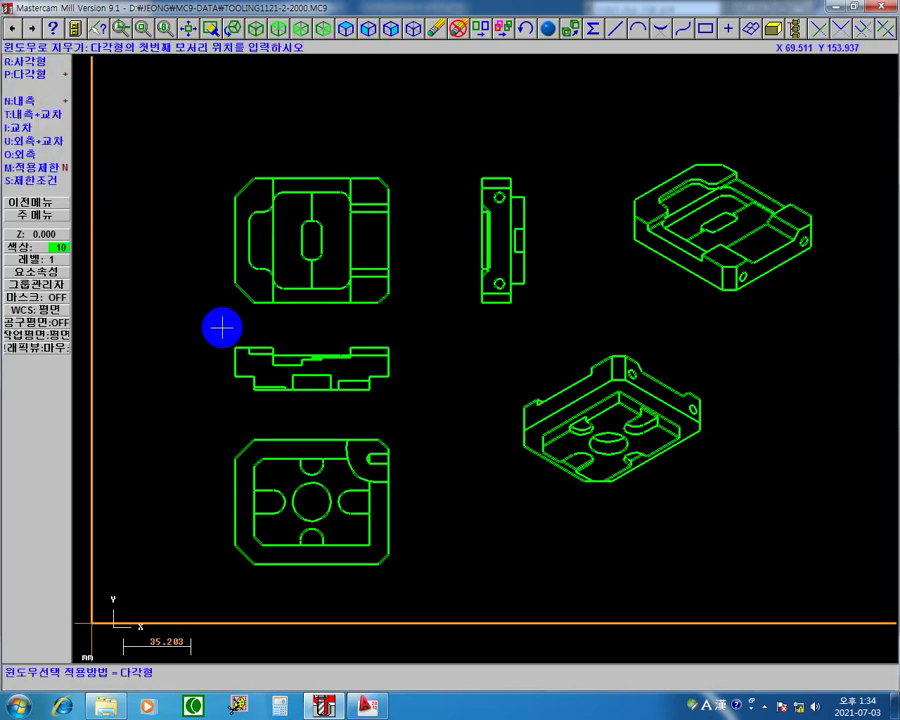
click(218, 328)
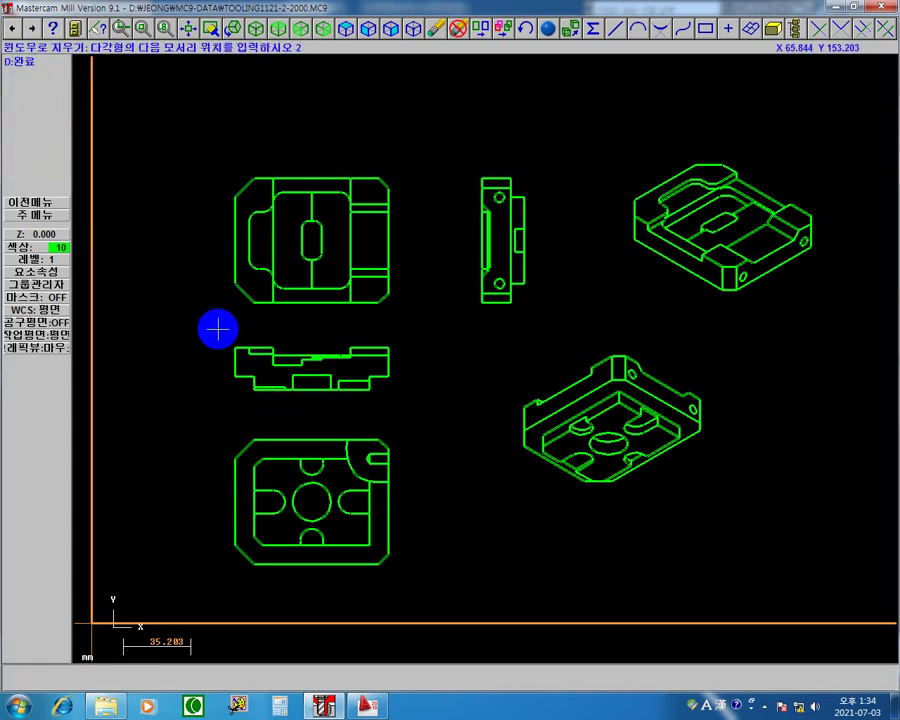
click(221, 408)
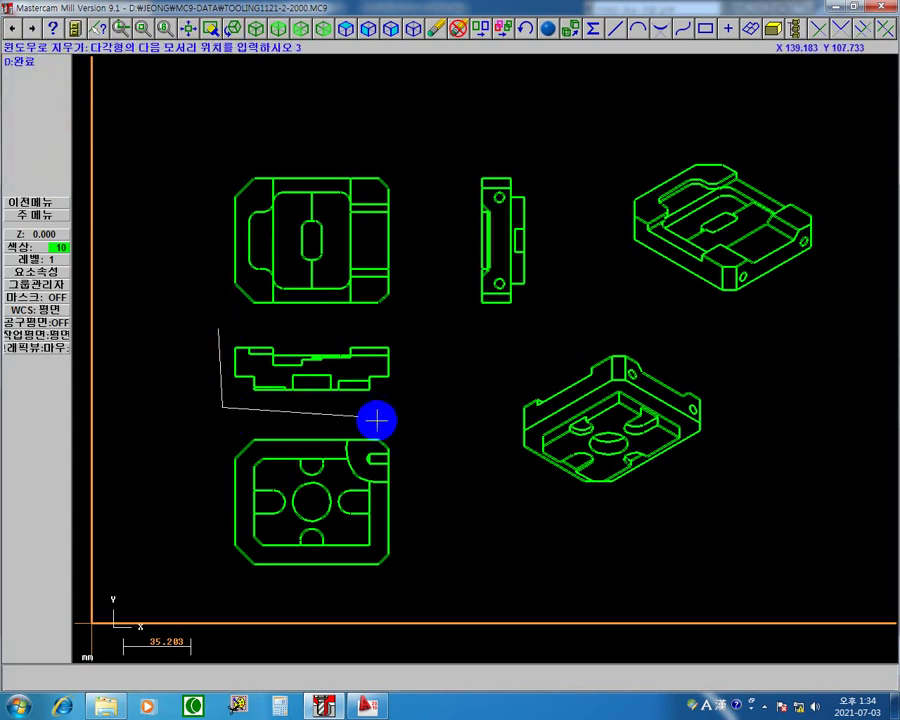
click(446, 409)
click(591, 513)
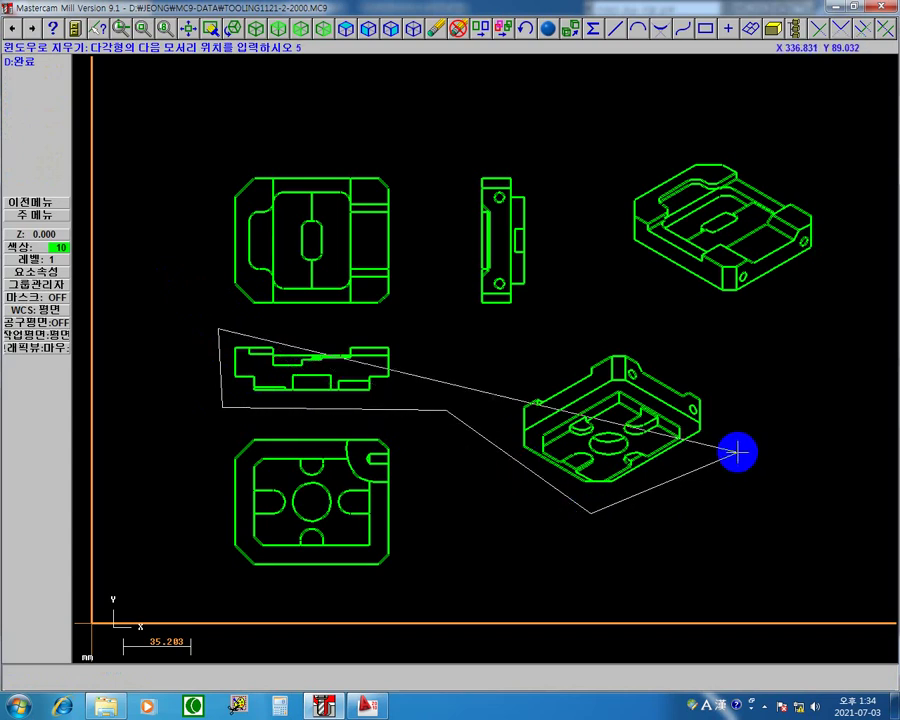
click(737, 451)
click(737, 328)
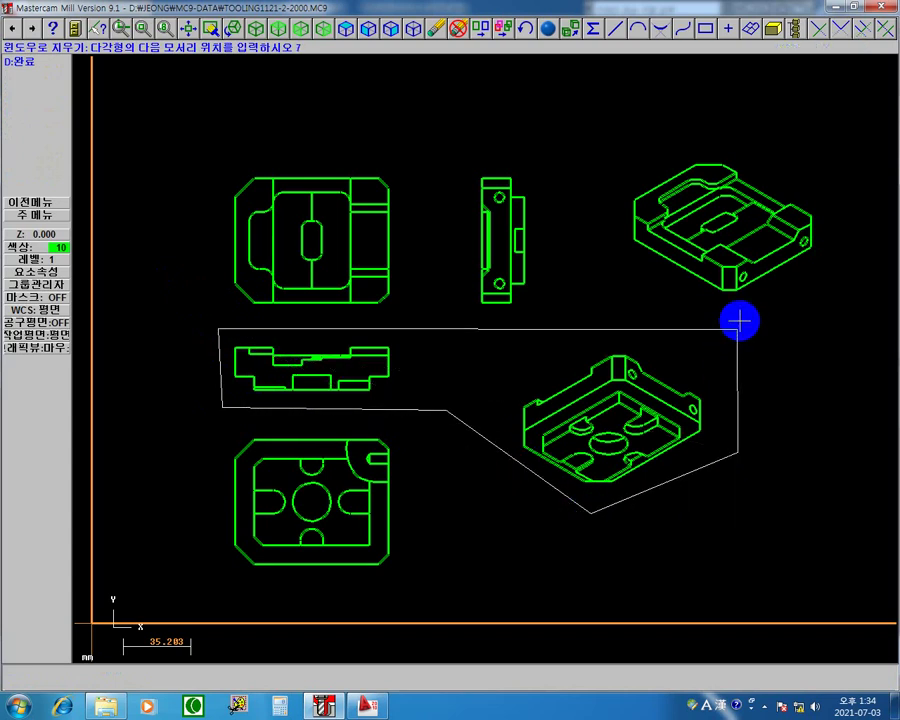
click(851, 241)
click(823, 150)
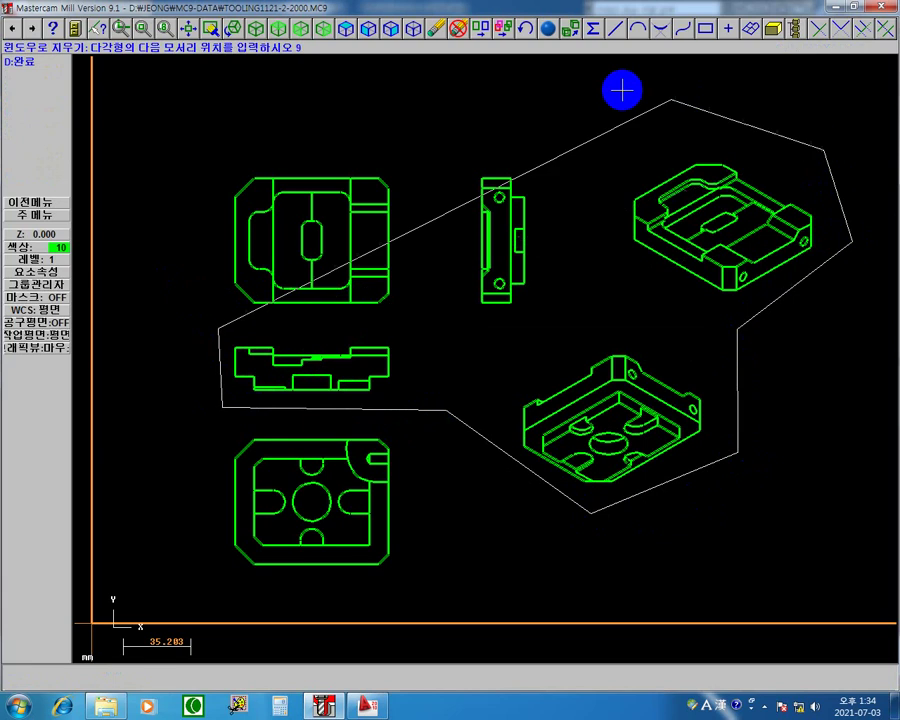
click(640, 138)
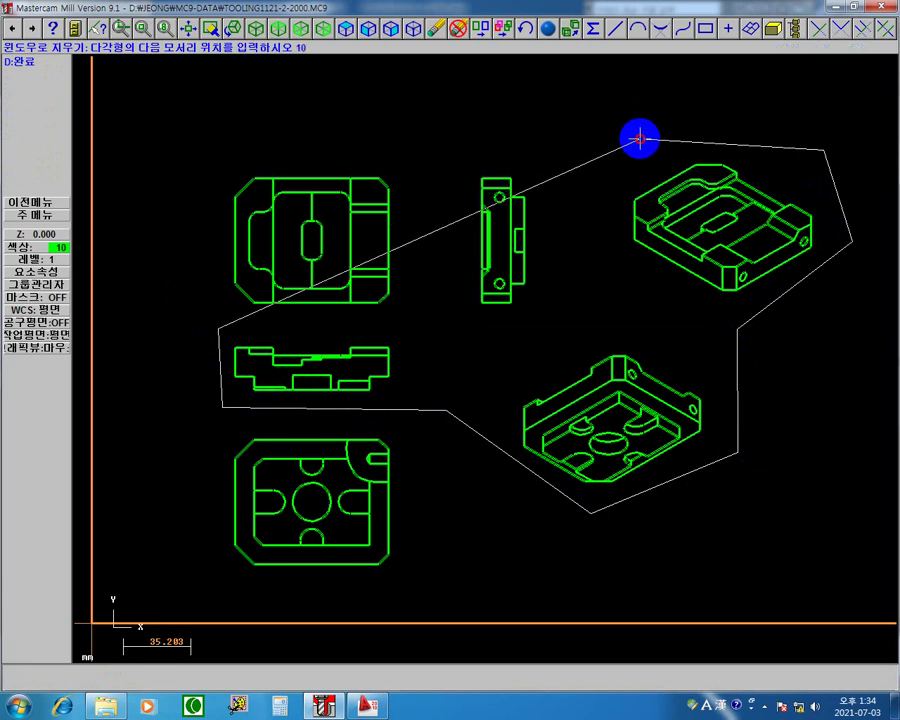
click(611, 245)
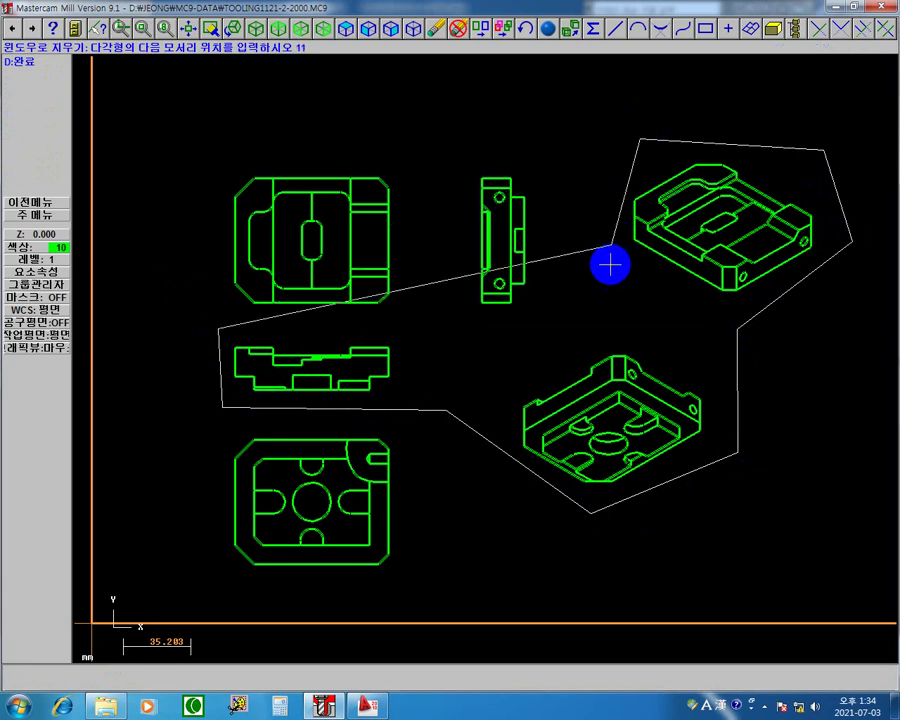
click(385, 327)
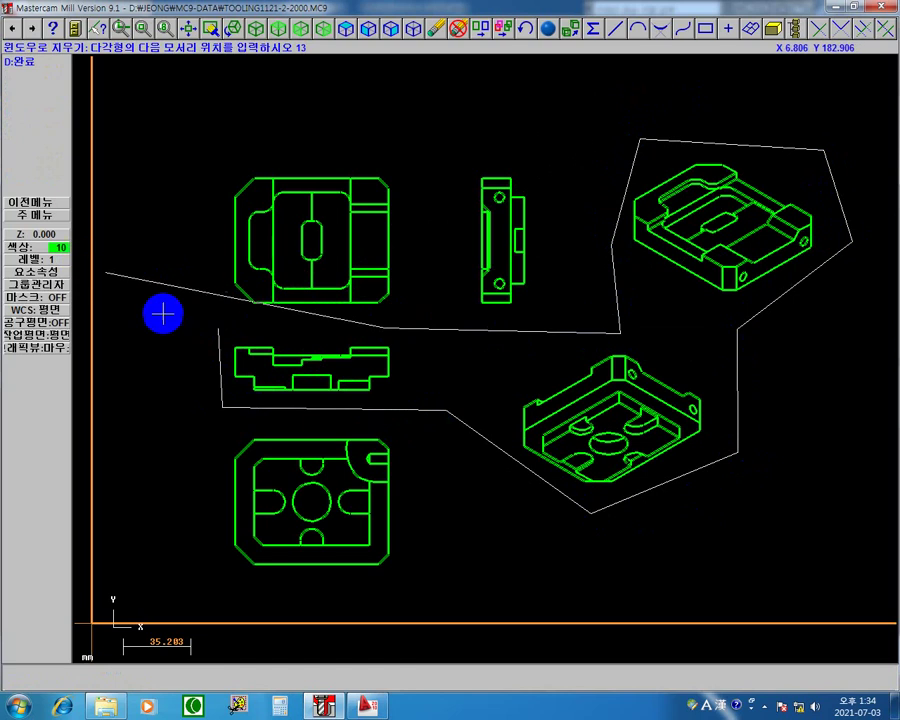
click(216, 314)
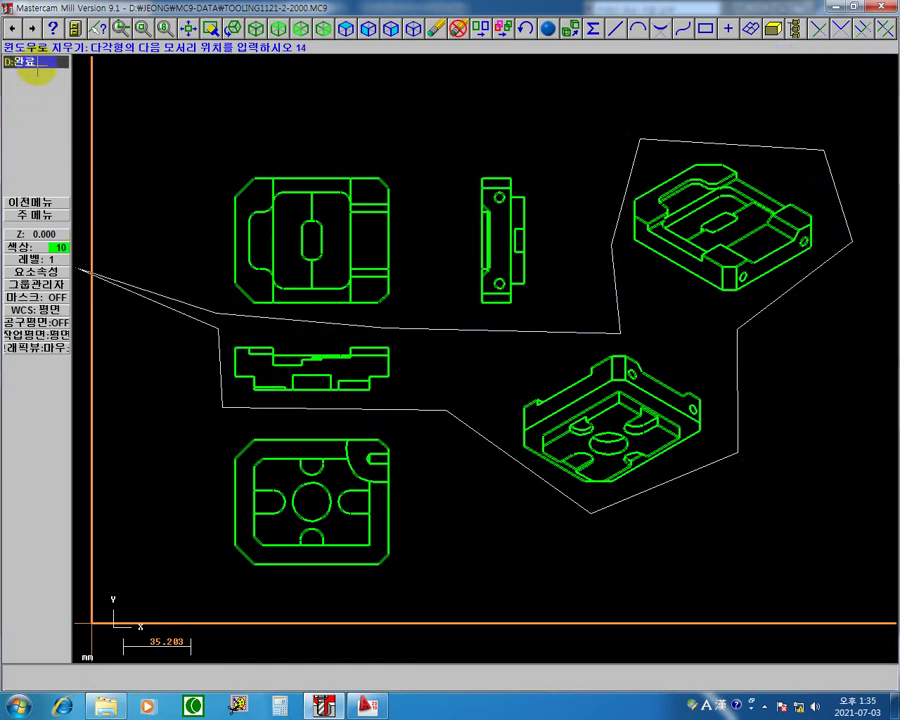
click(35, 68)
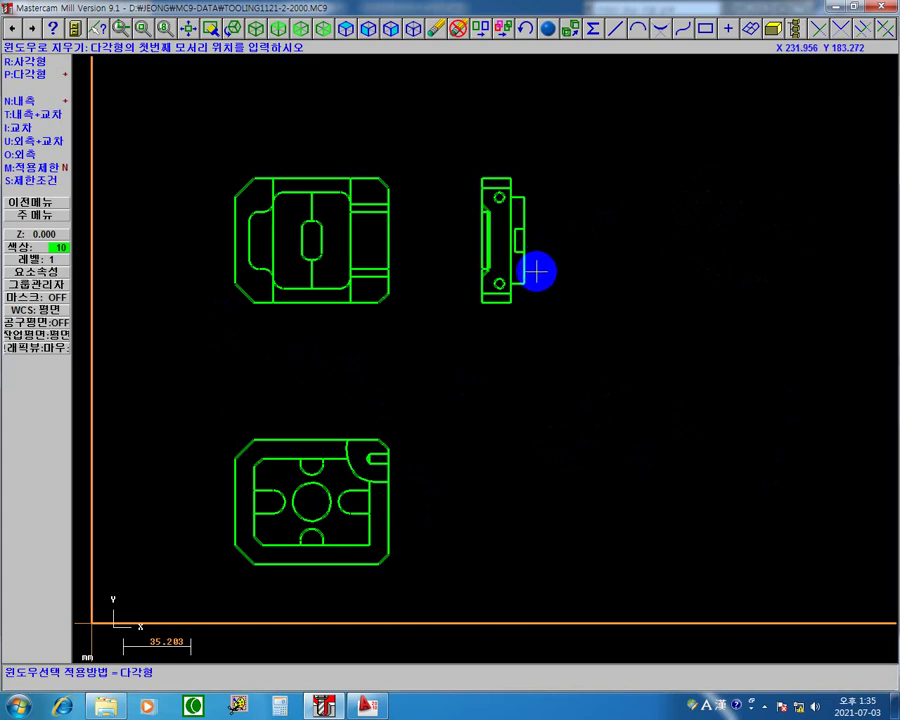
click(22, 216)
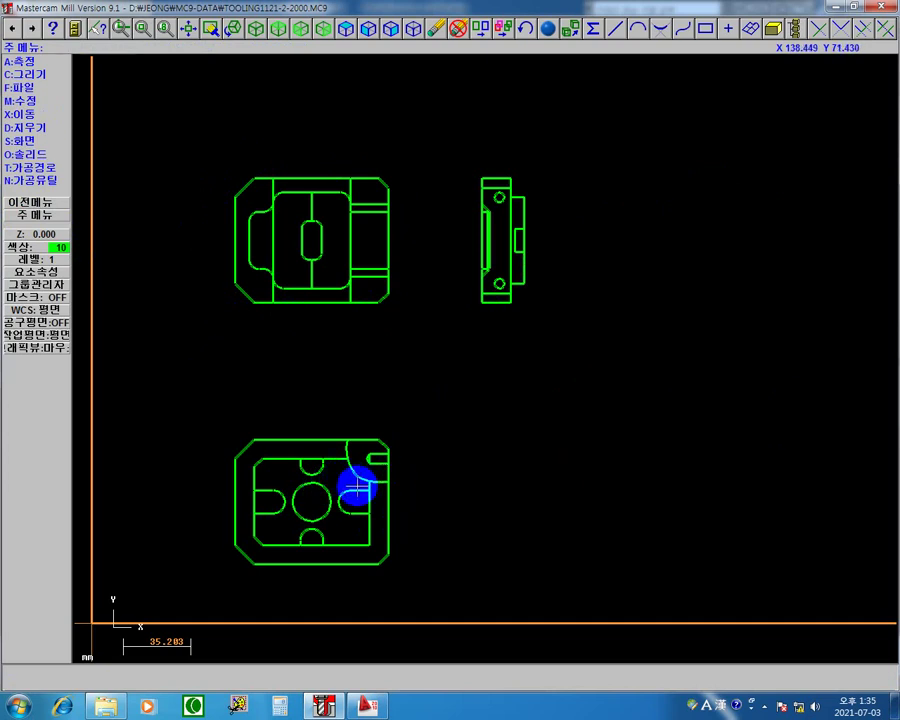
Review the drawing's levels and their entity counts in the level manager.
key(alt+z)
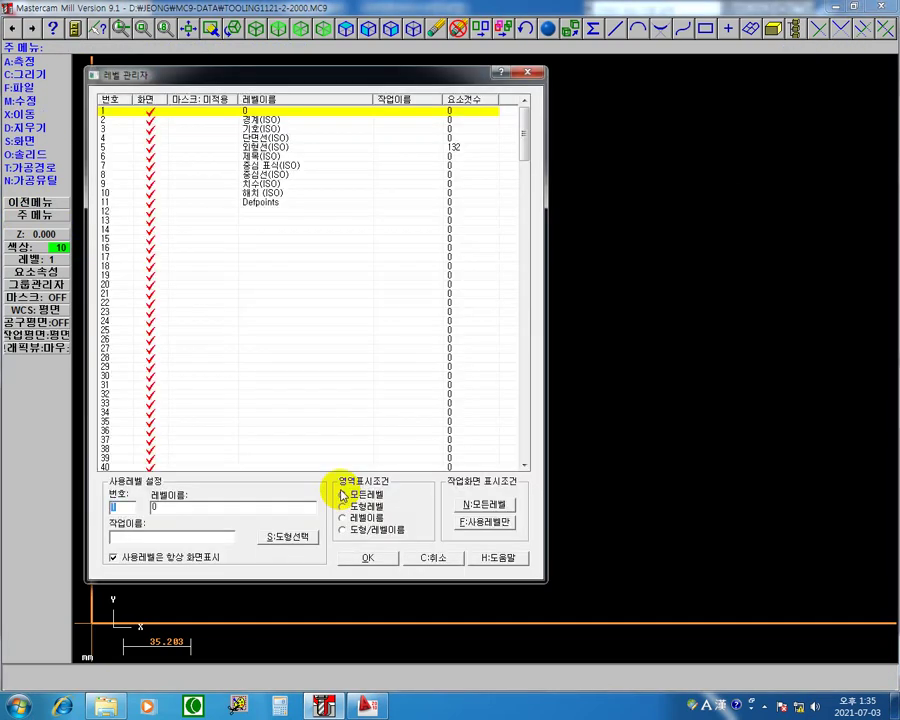
drag(211, 74, 497, 60)
click(833, 74)
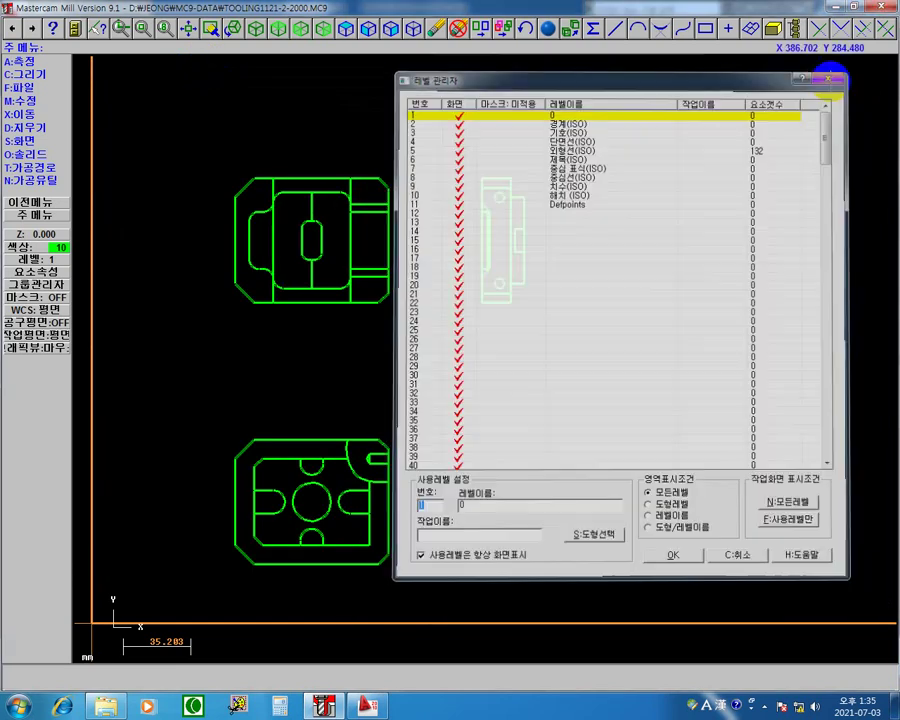
click(45, 260)
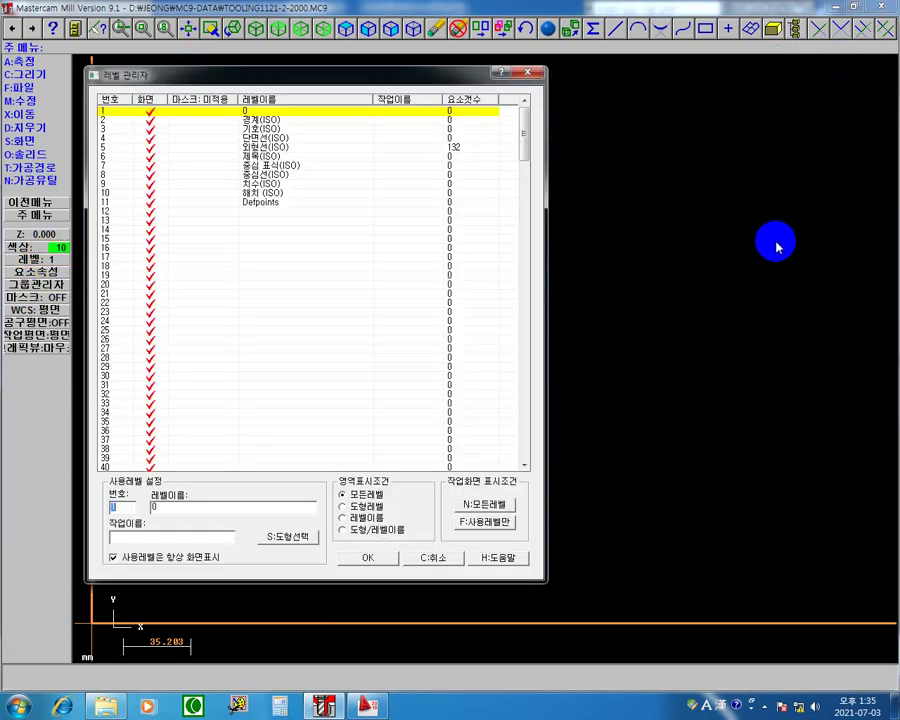
click(535, 73)
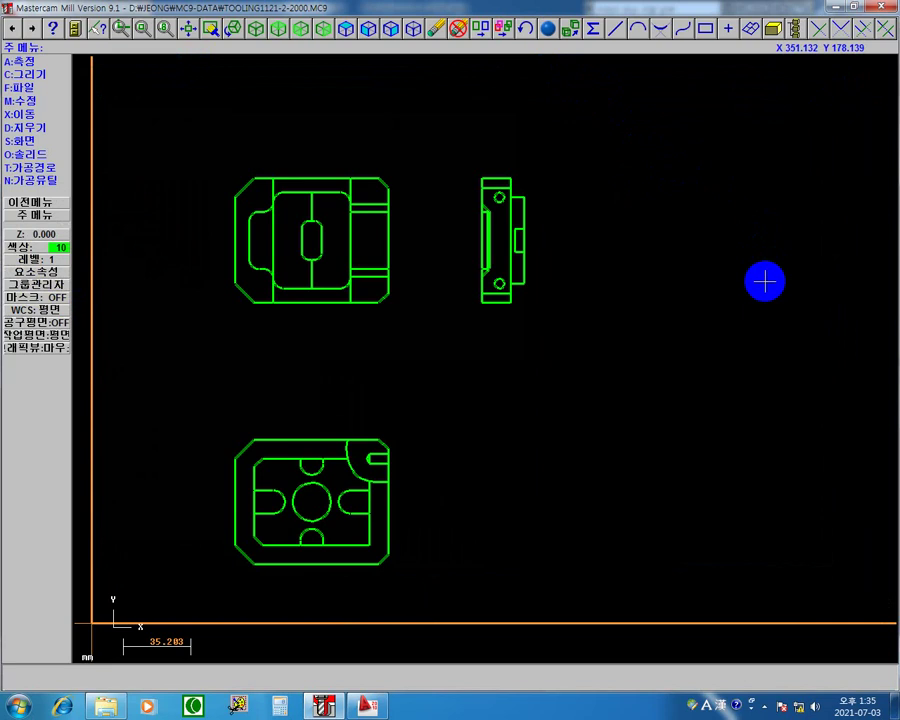
Open the level manager, move it clear of the plan and bottom views, and make level 11 (Defpoints) the active level.
key(alt+z)
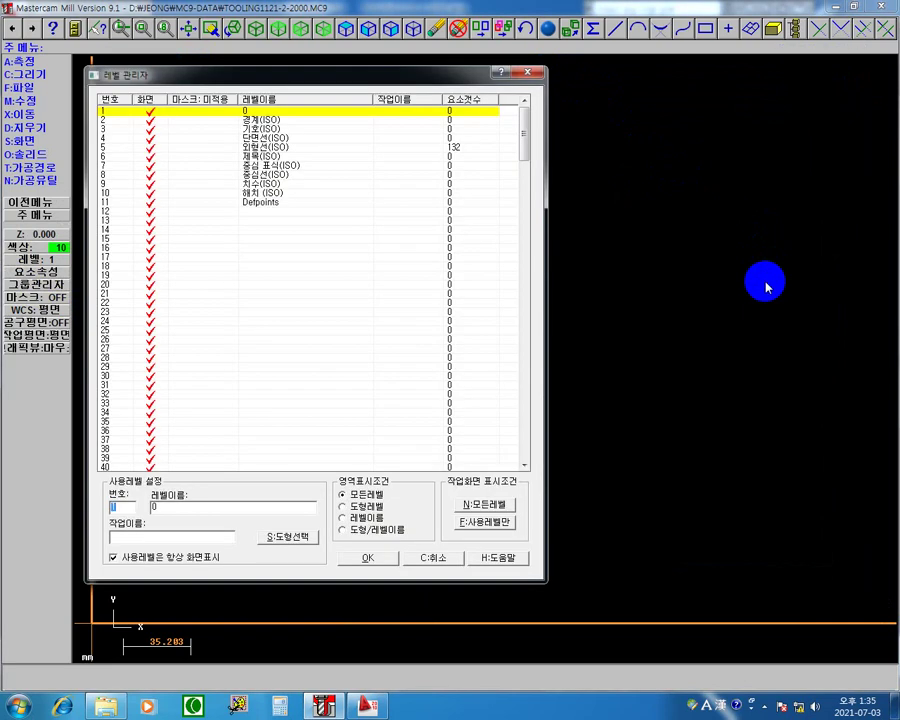
click(530, 73)
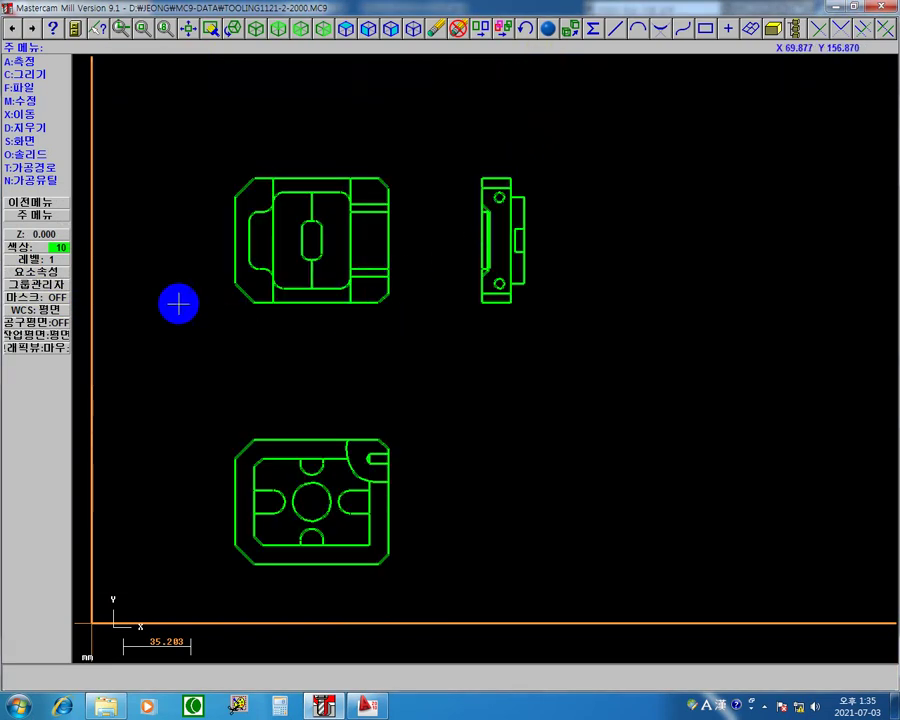
click(49, 261)
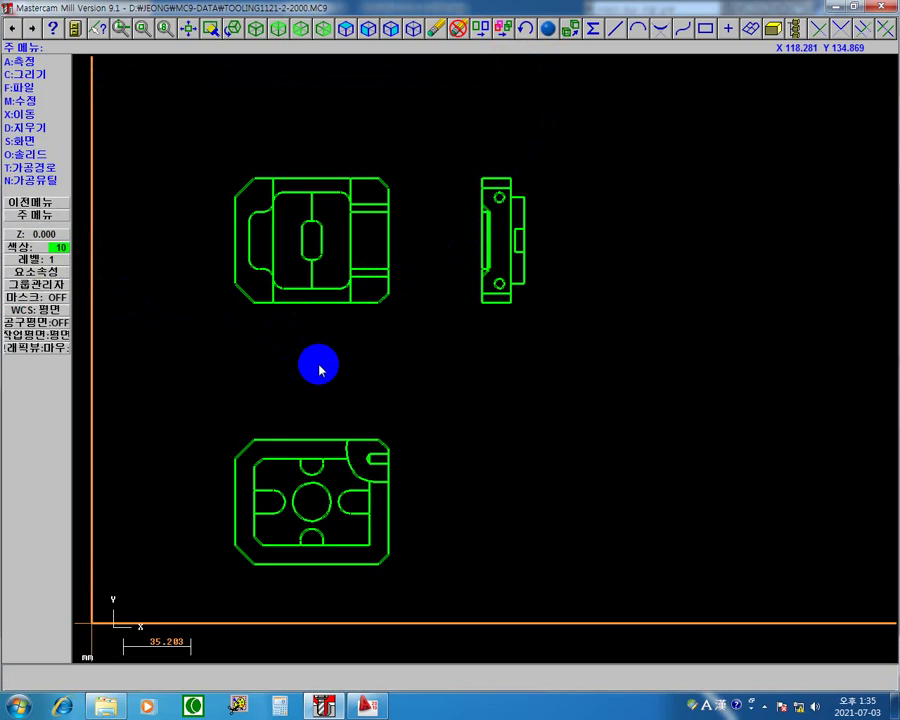
key(alt+z)
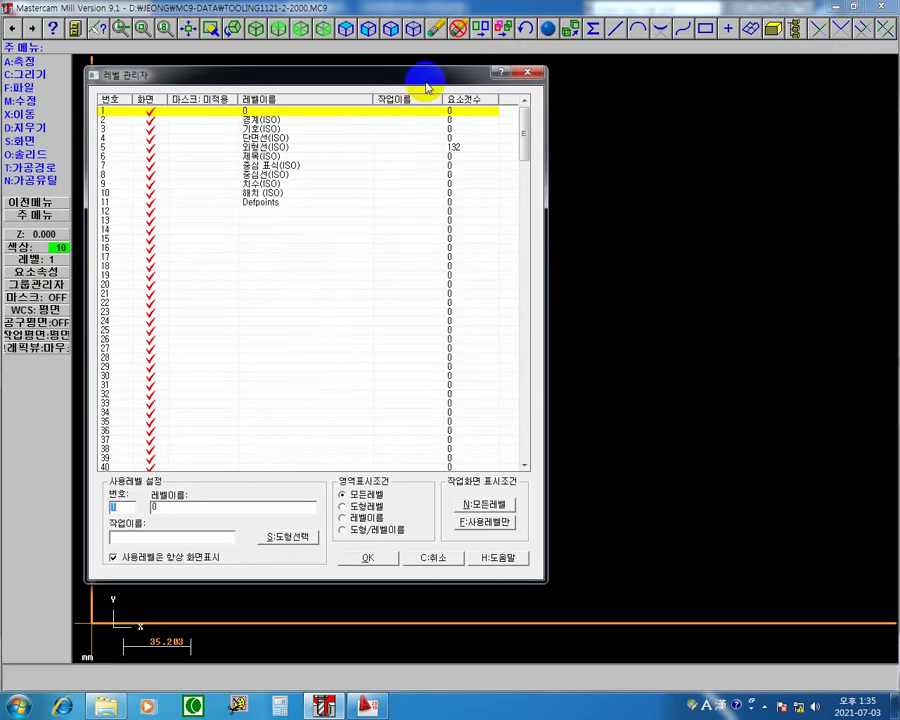
drag(430, 77, 740, 78)
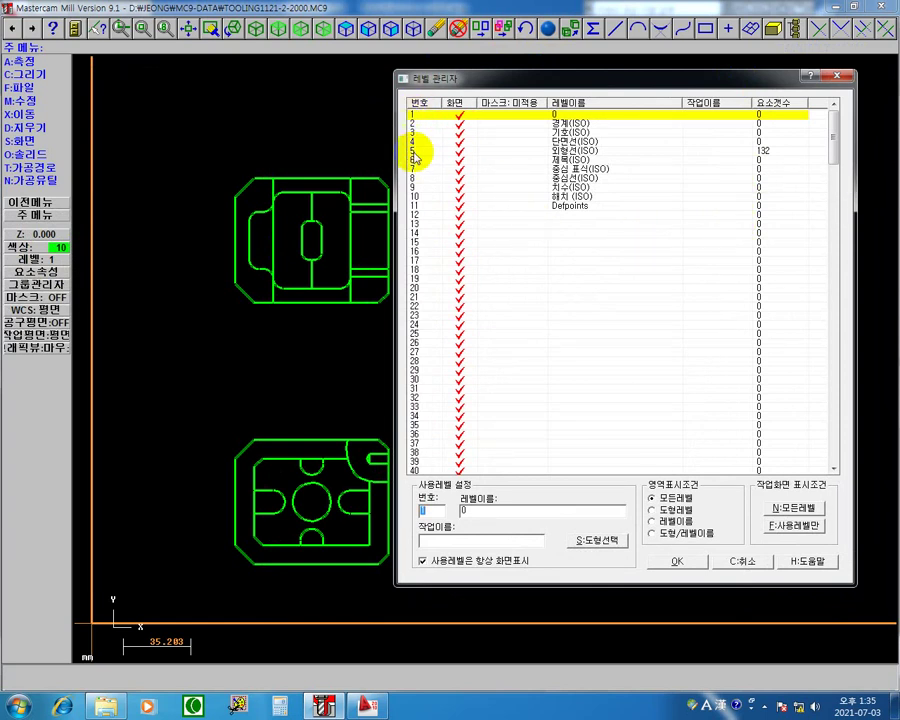
click(420, 206)
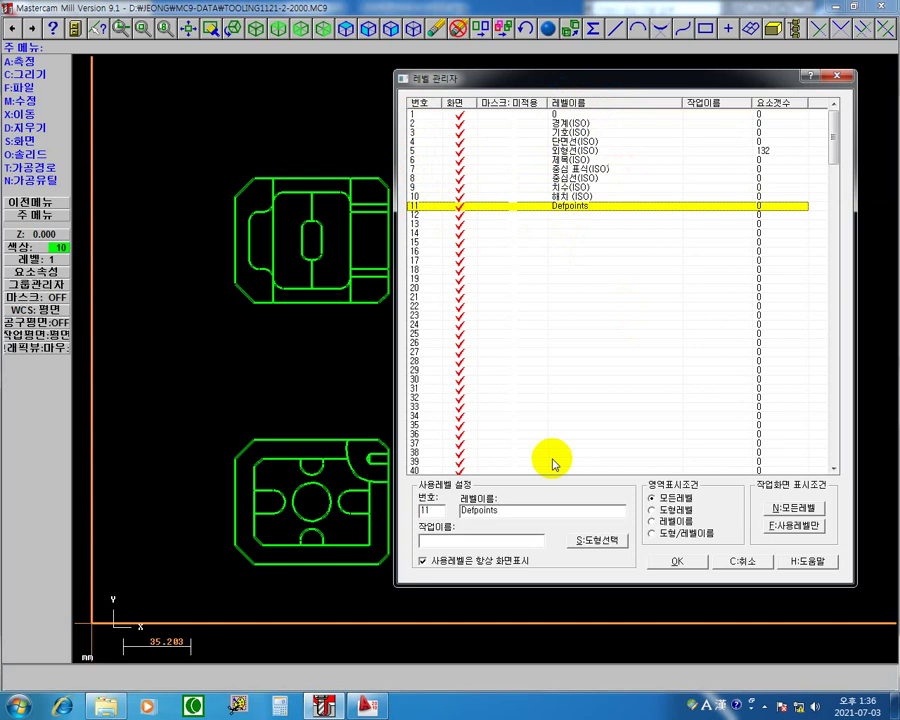
Switch to AutoCAD, examine the layer names, colours and linetypes of TOOLING1121-2-2000.dwg, and return to Mastercam.
click(368, 705)
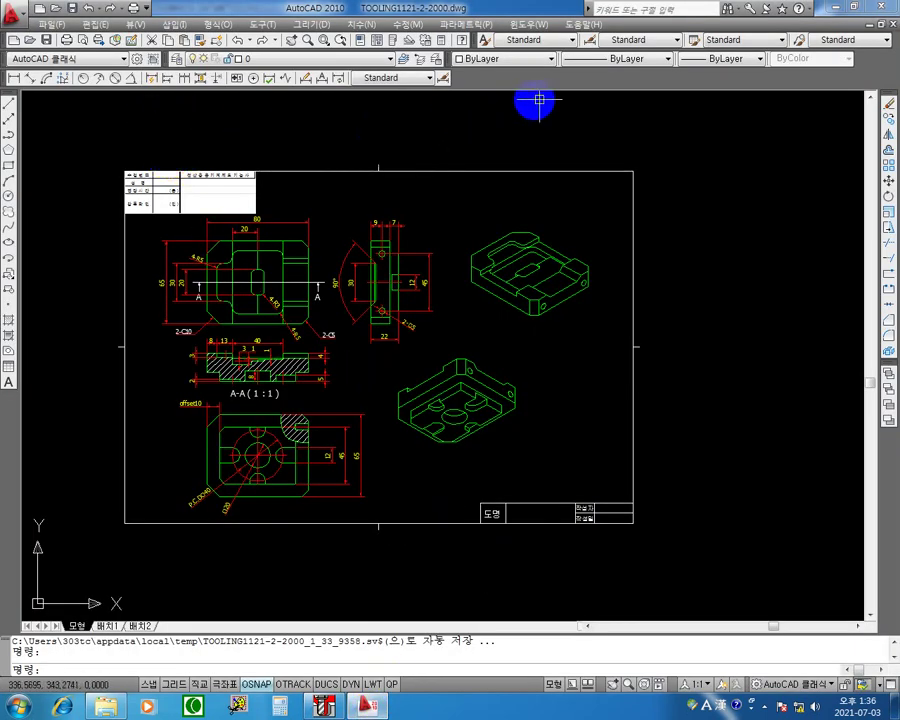
click(390, 59)
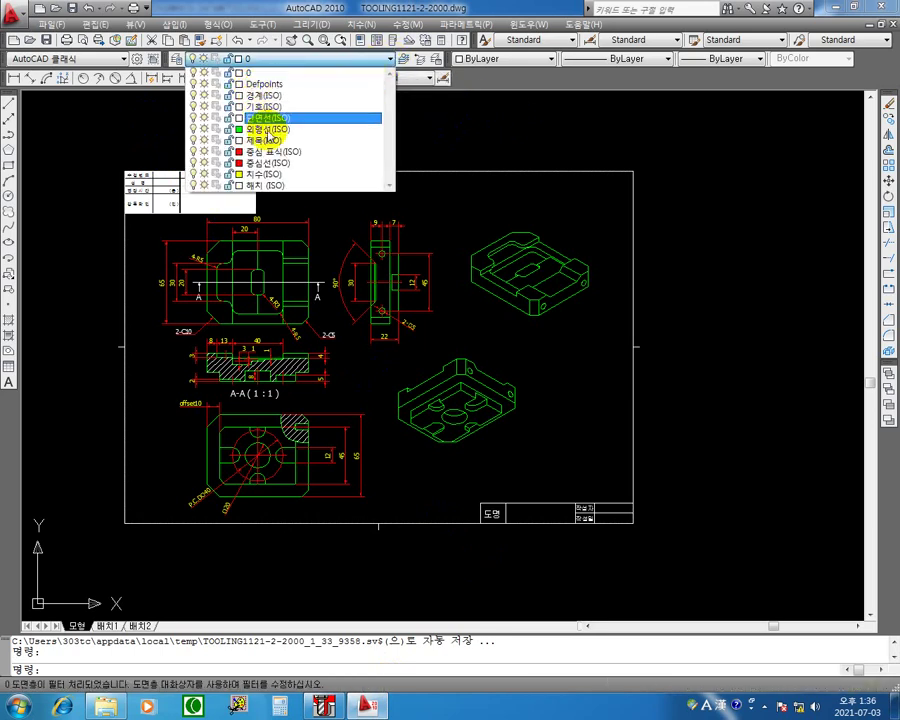
click(512, 144)
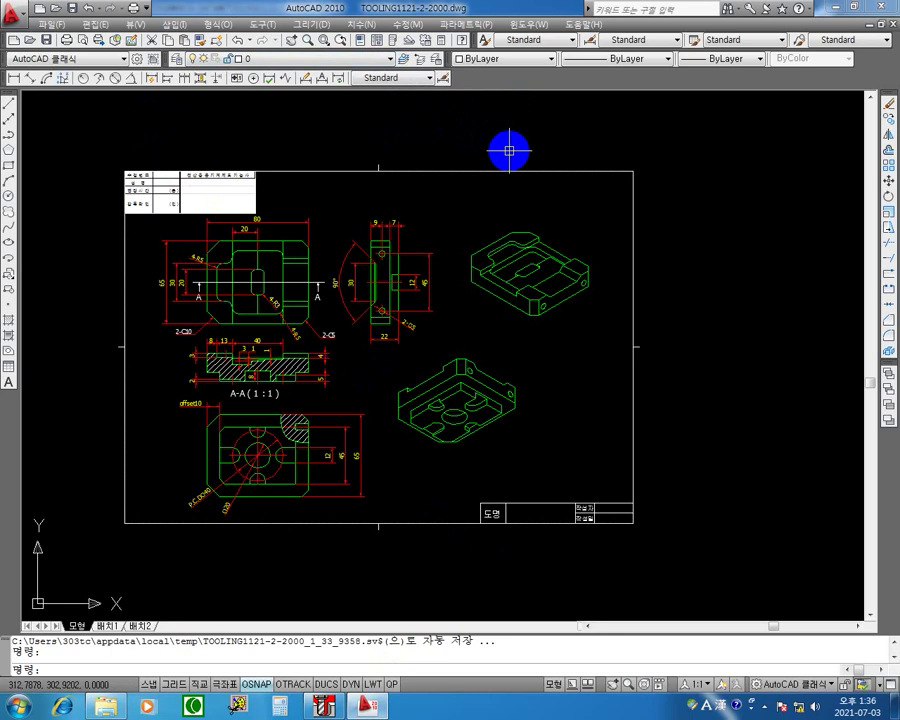
key(Return)
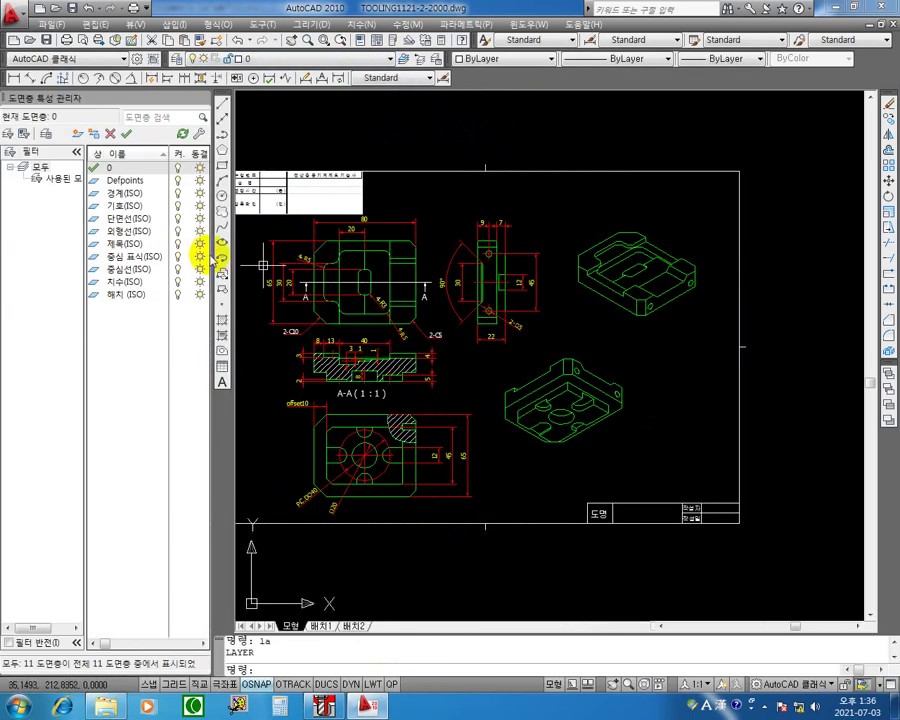
drag(210, 258, 486, 256)
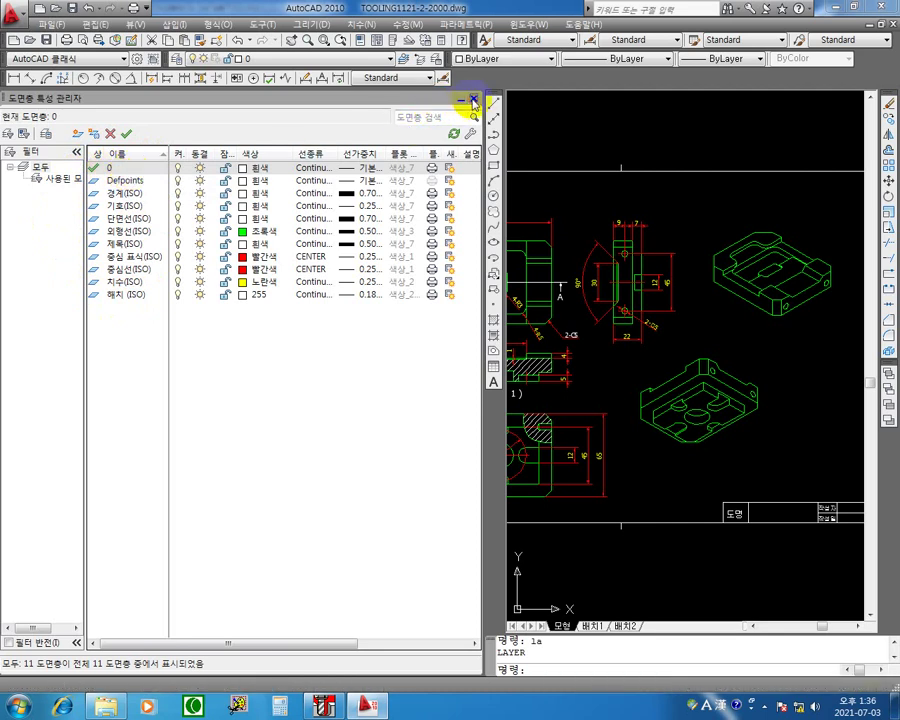
click(474, 101)
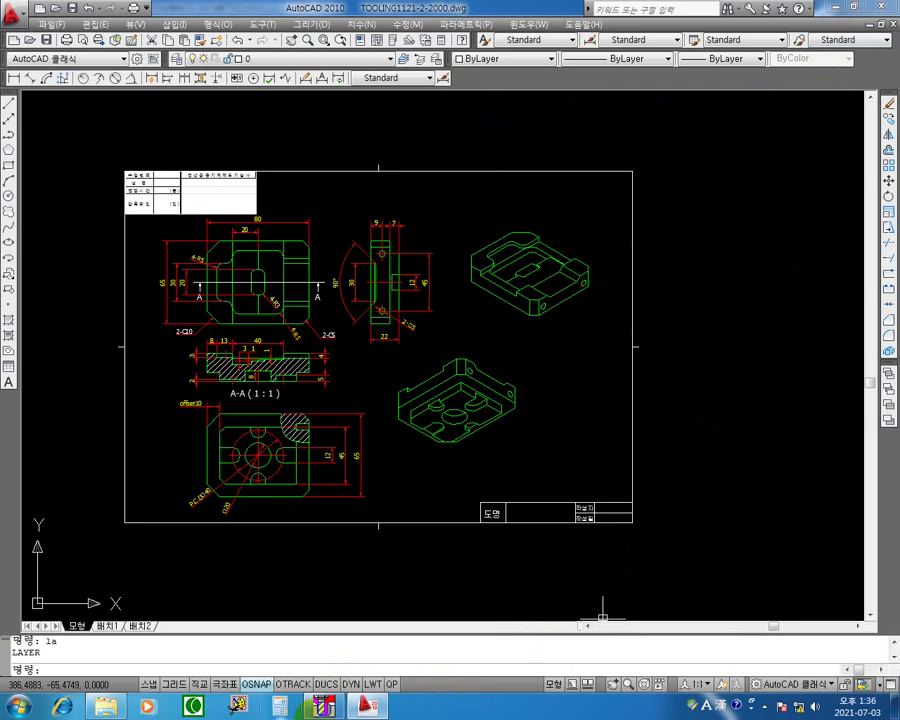
click(339, 708)
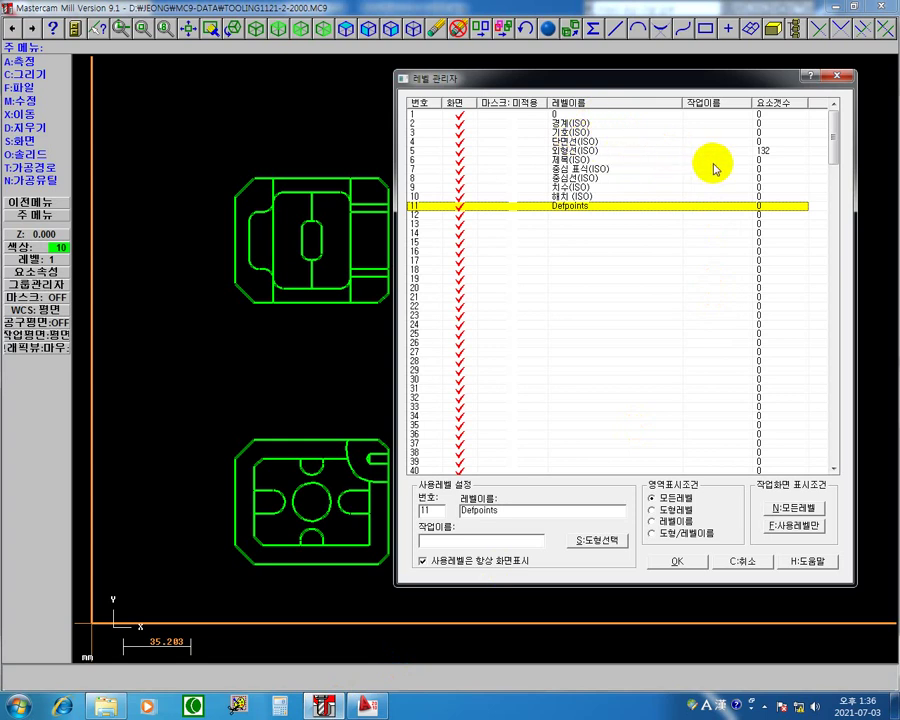
Examine level 5 (외형선(ISO)), level 11 (Defpoints) and the unused levels in the level list.
click(665, 151)
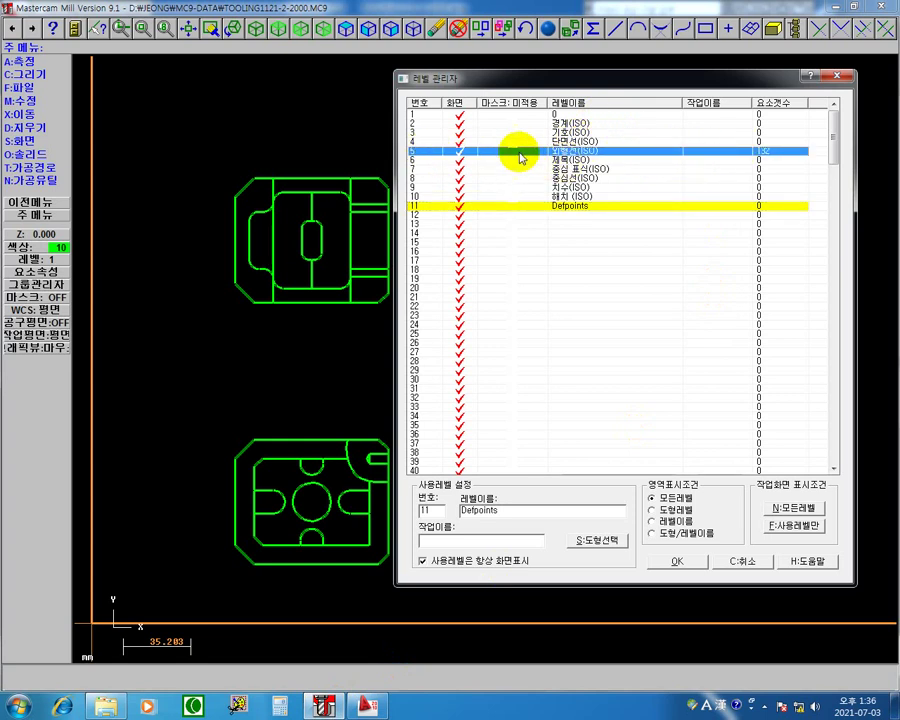
click(405, 152)
click(421, 151)
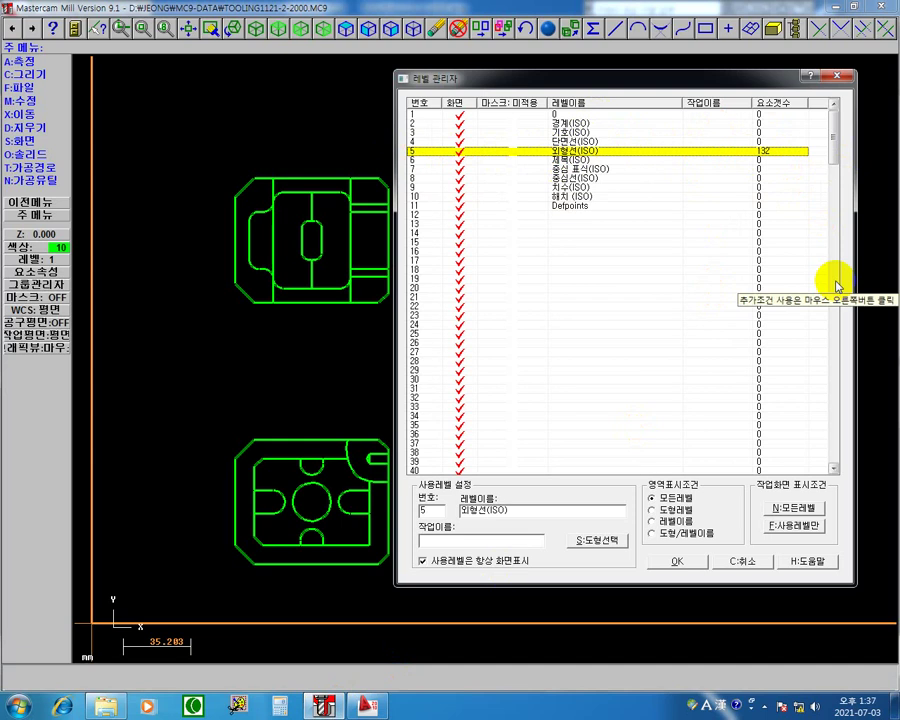
click(421, 205)
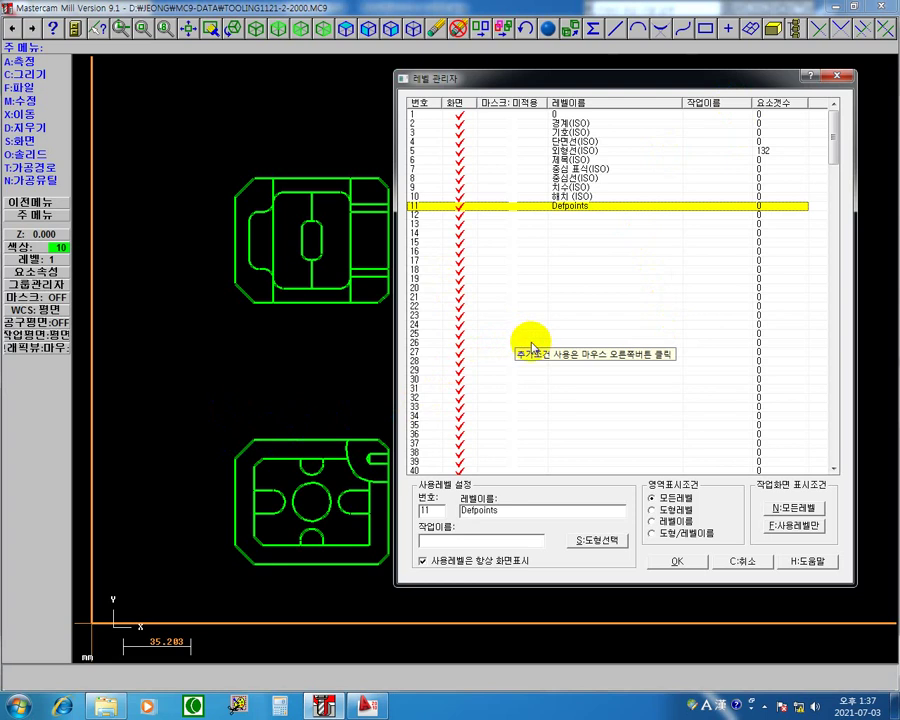
scroll(505, 357, down, 4)
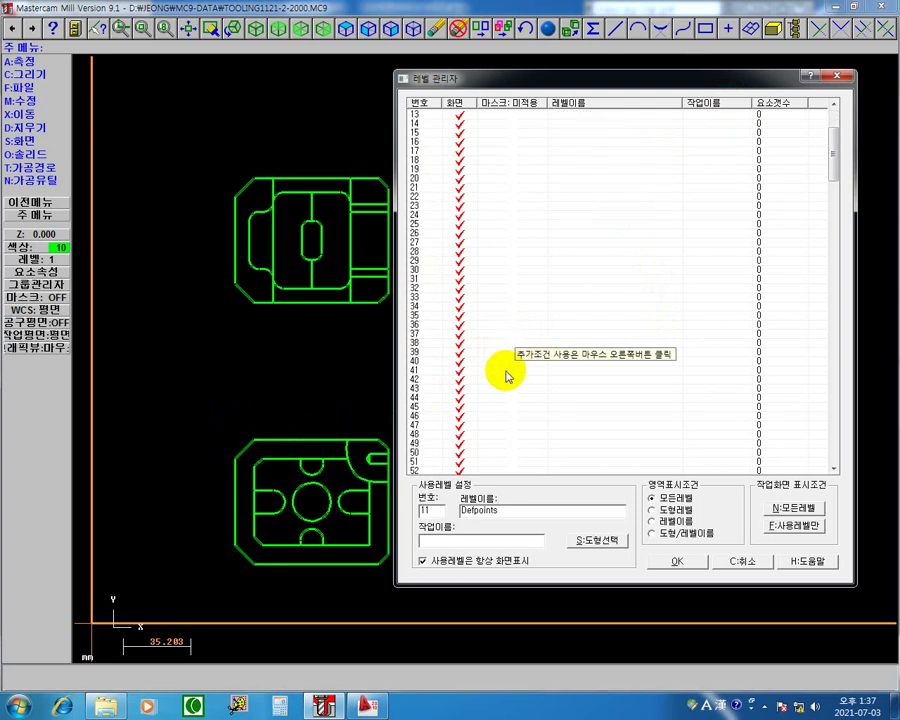
scroll(505, 373, up, 4)
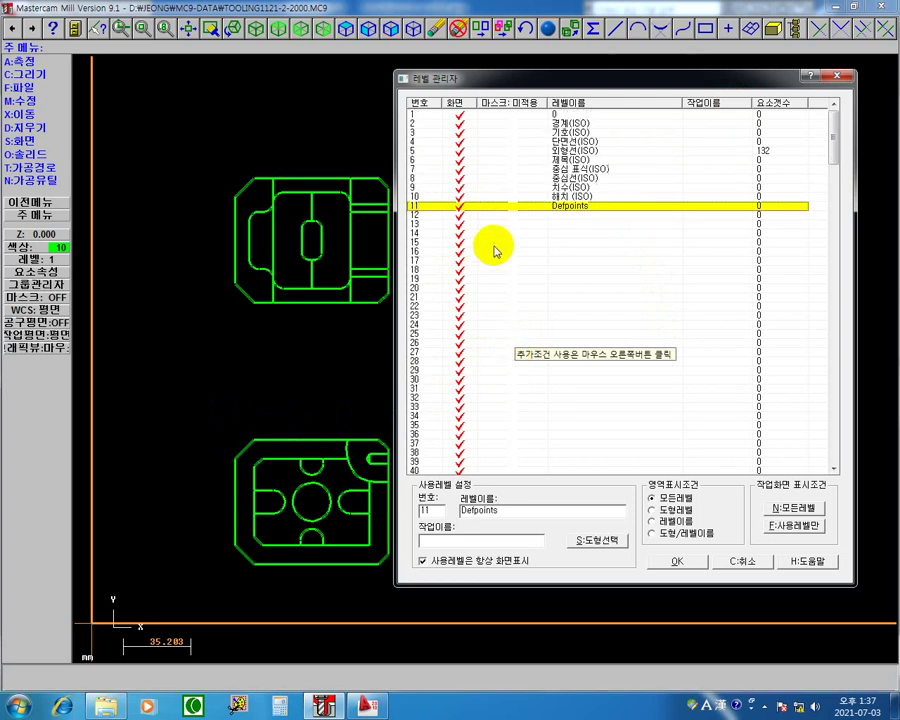
Make the unused level 50 the active level.
scroll(498, 260, down, 1)
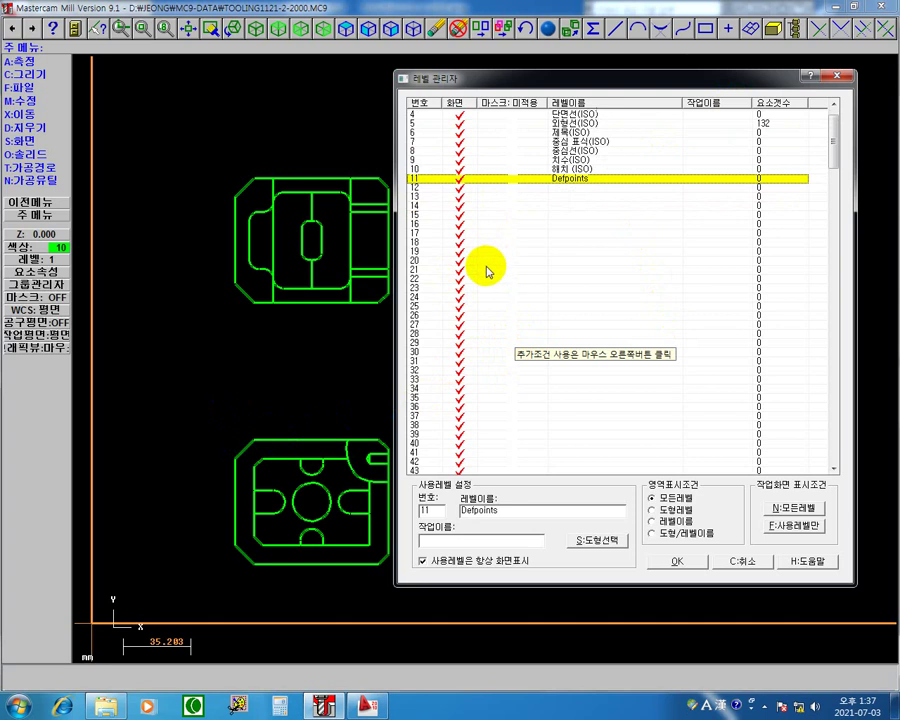
scroll(487, 271, down, 3)
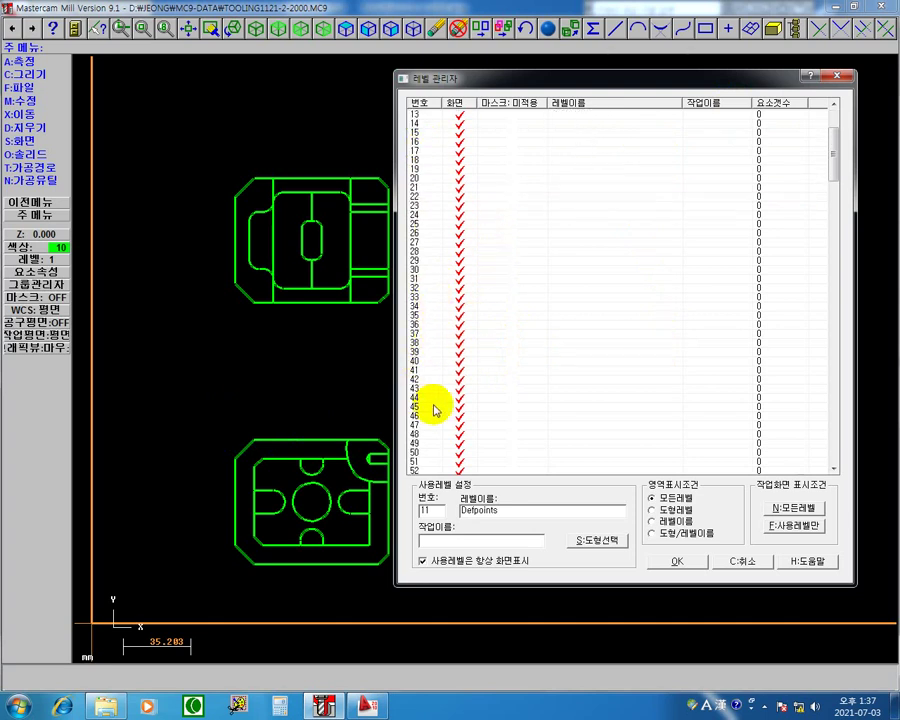
click(417, 453)
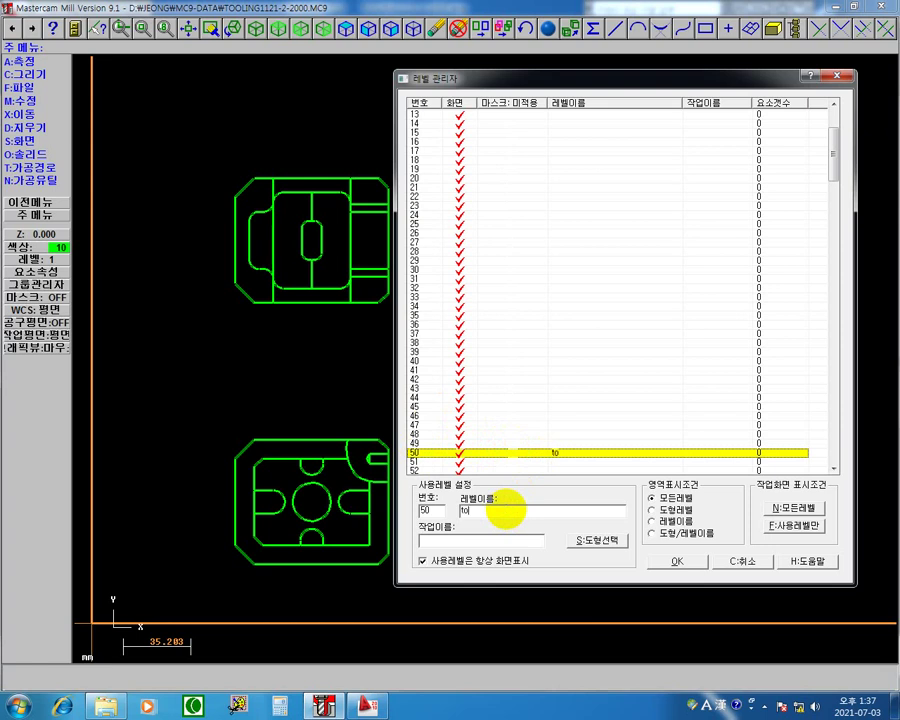
double_click(507, 511)
click(438, 511)
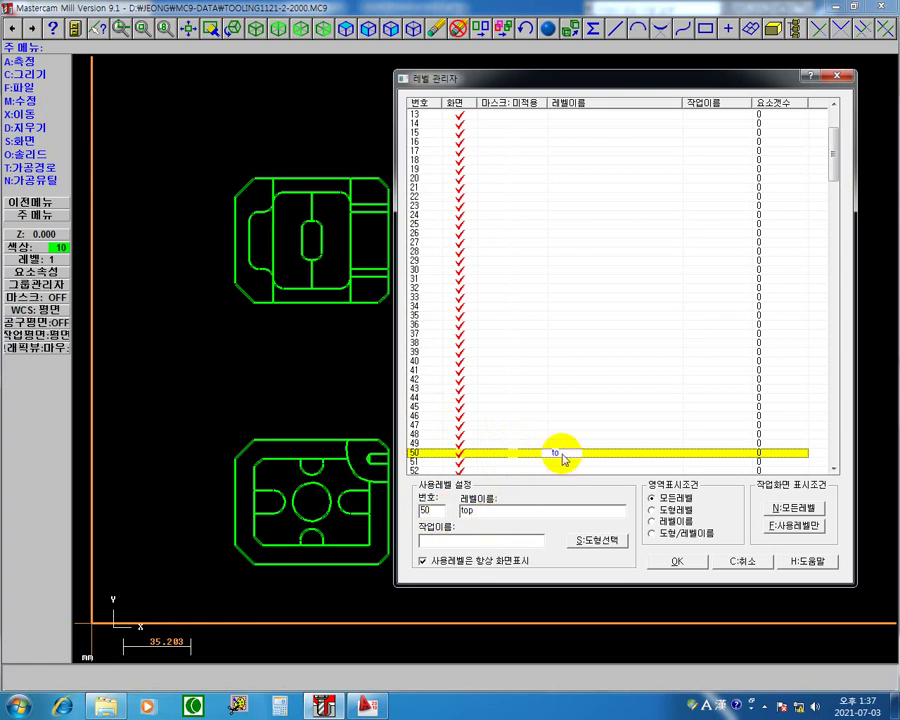
key(Tab)
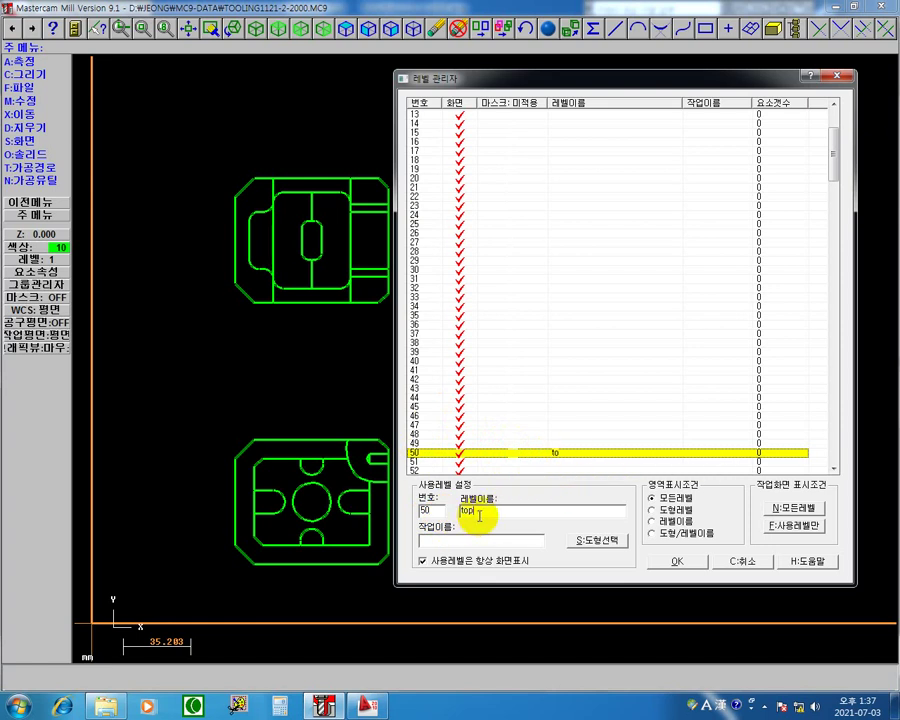
key(Delete)
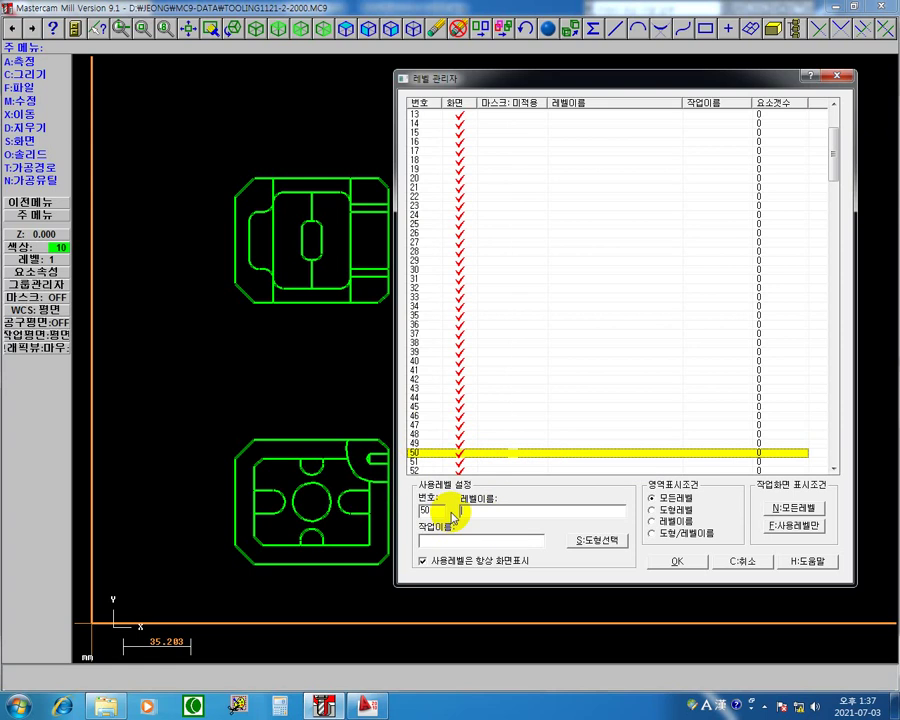
Name level 50 "top" directly in its row of the level list.
click(560, 455)
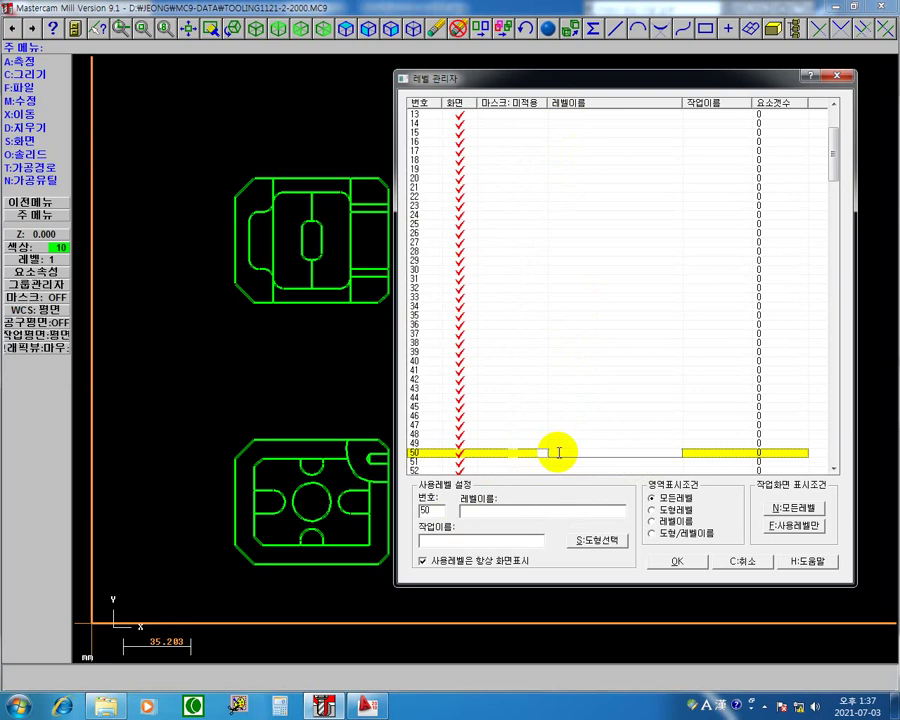
text(top)
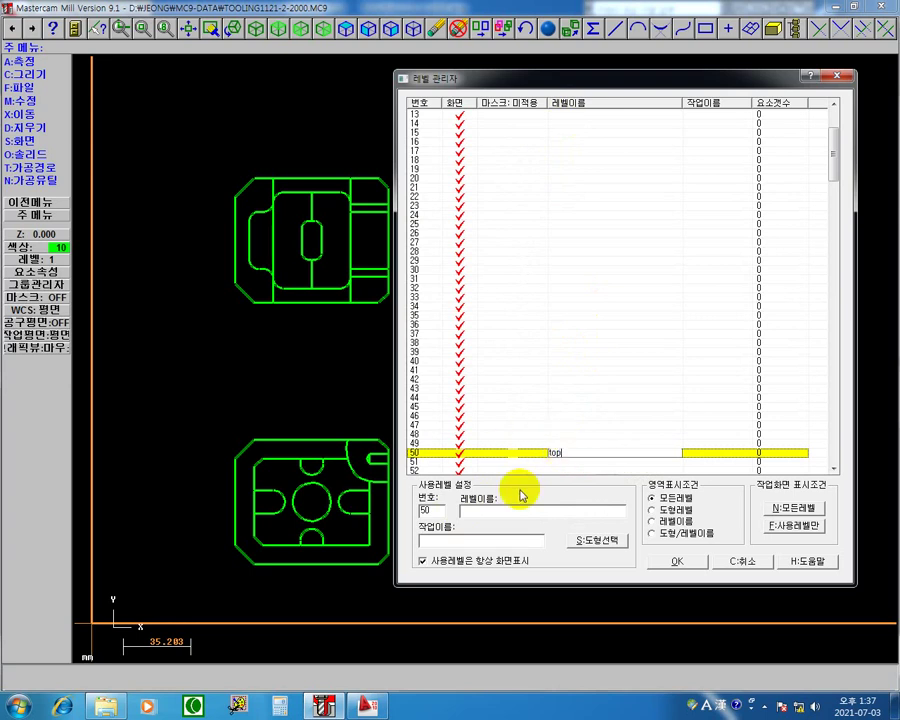
key(Return)
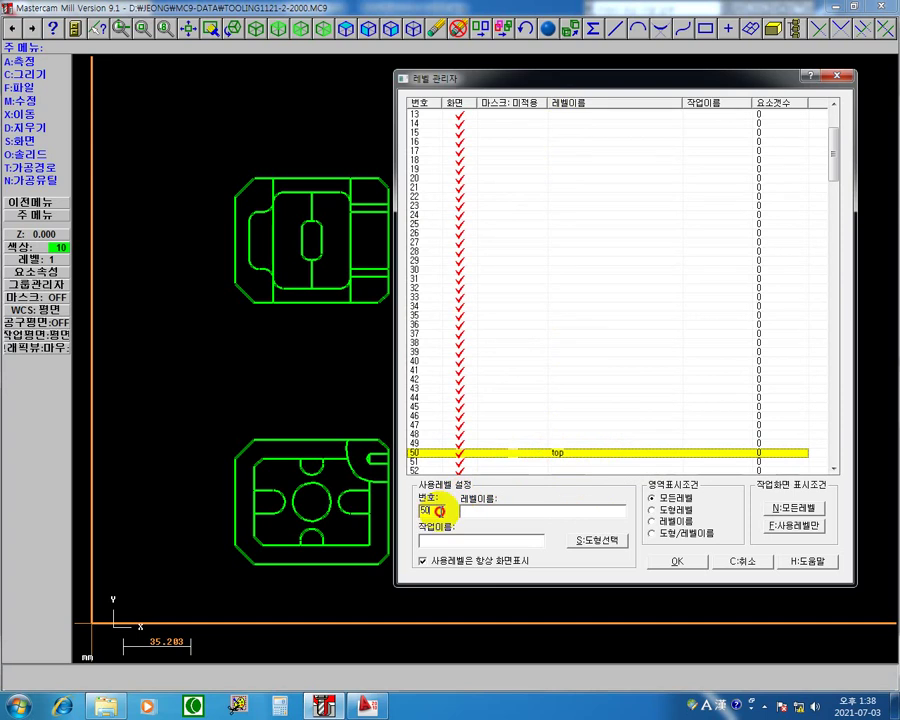
Make level 60 the active level and name it "bottom".
double_click(430, 510)
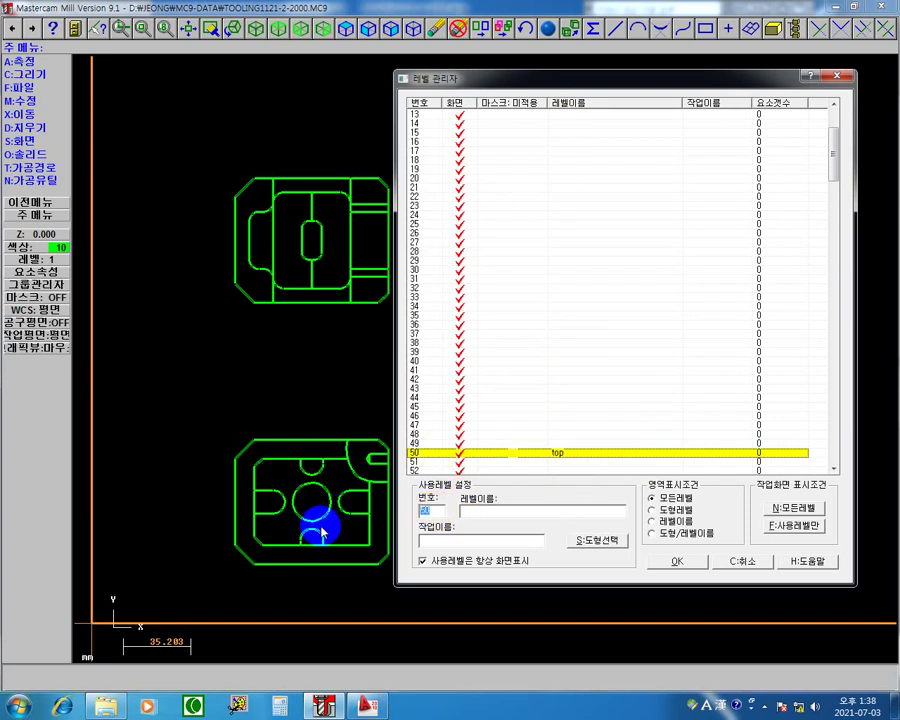
text(8)
text(0)
key(Return)
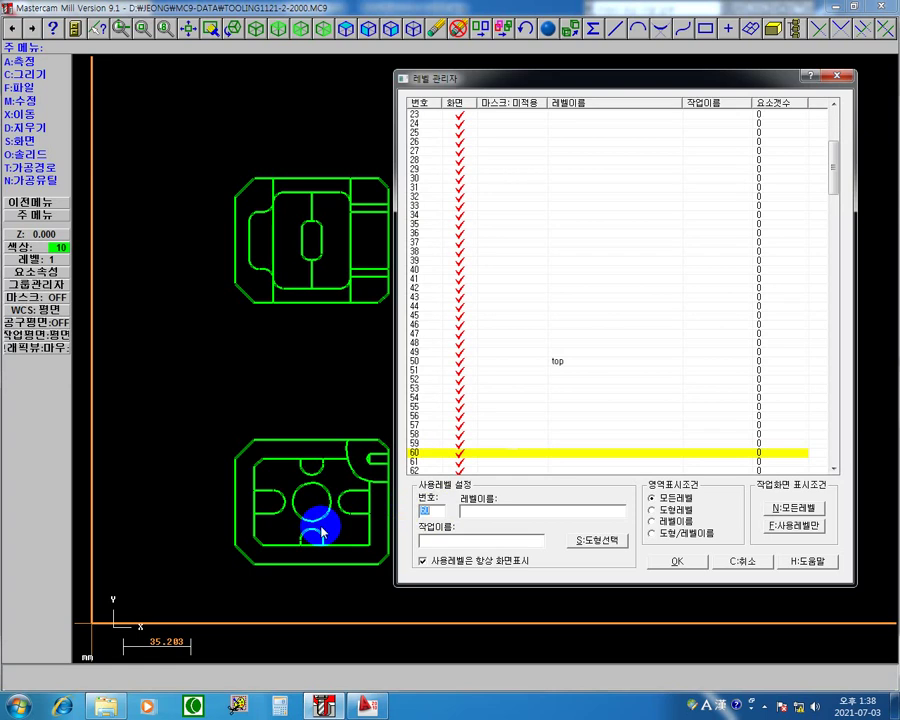
click(420, 457)
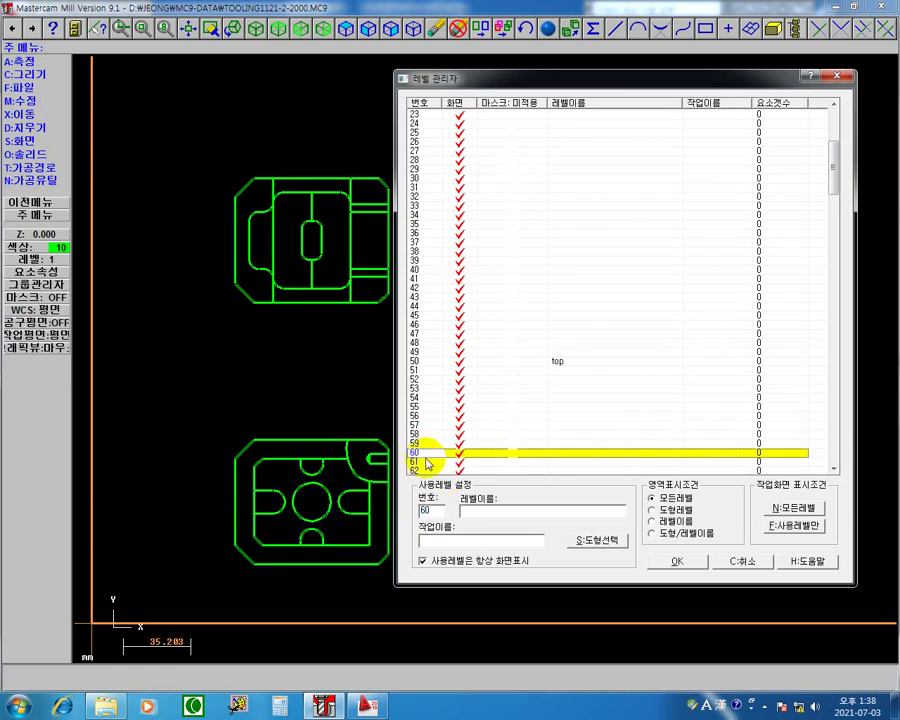
click(562, 455)
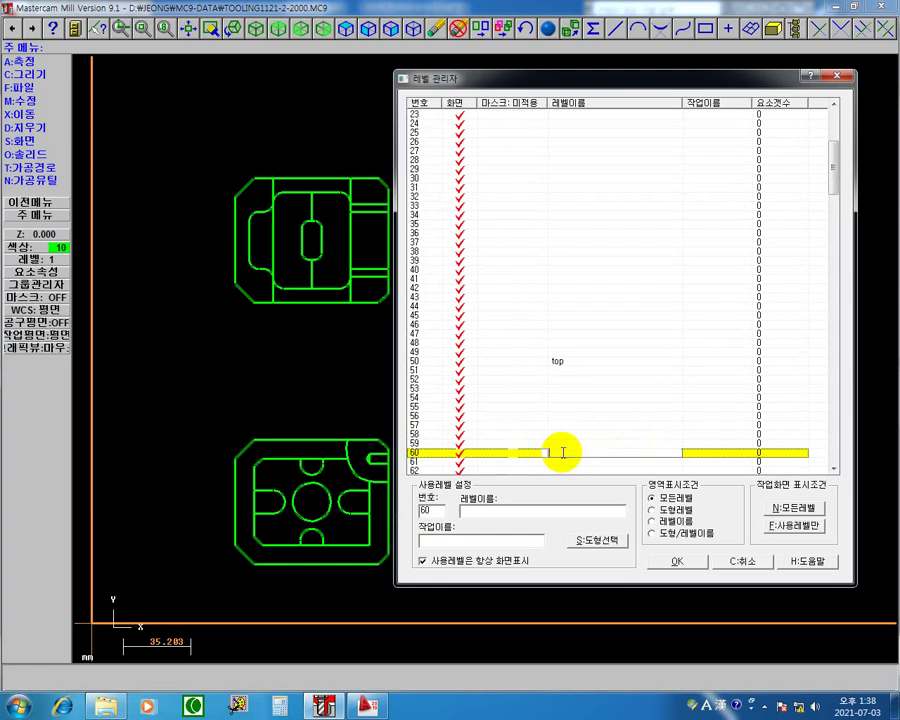
text(to)
text(bo)
click(430, 456)
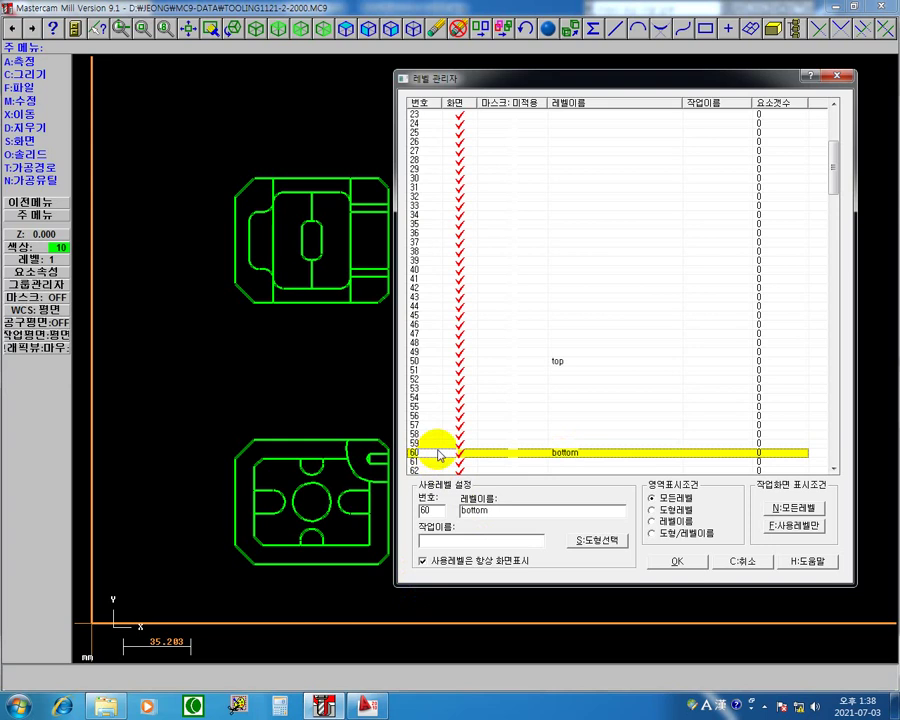
Make level 70 the active level and name it "side".
double_click(444, 511)
text(7)
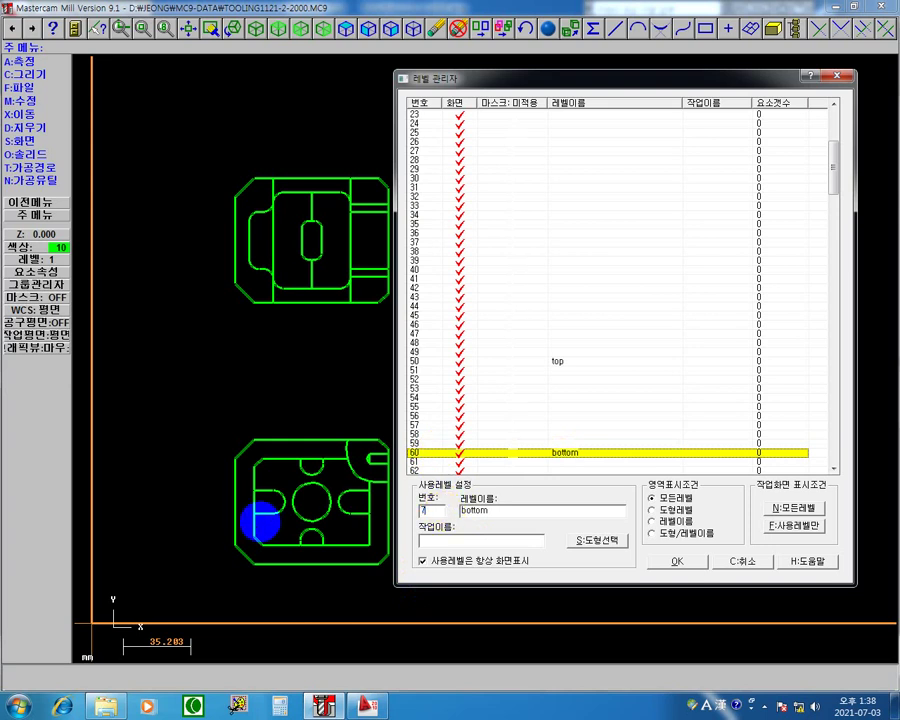
text(0)
key(Return)
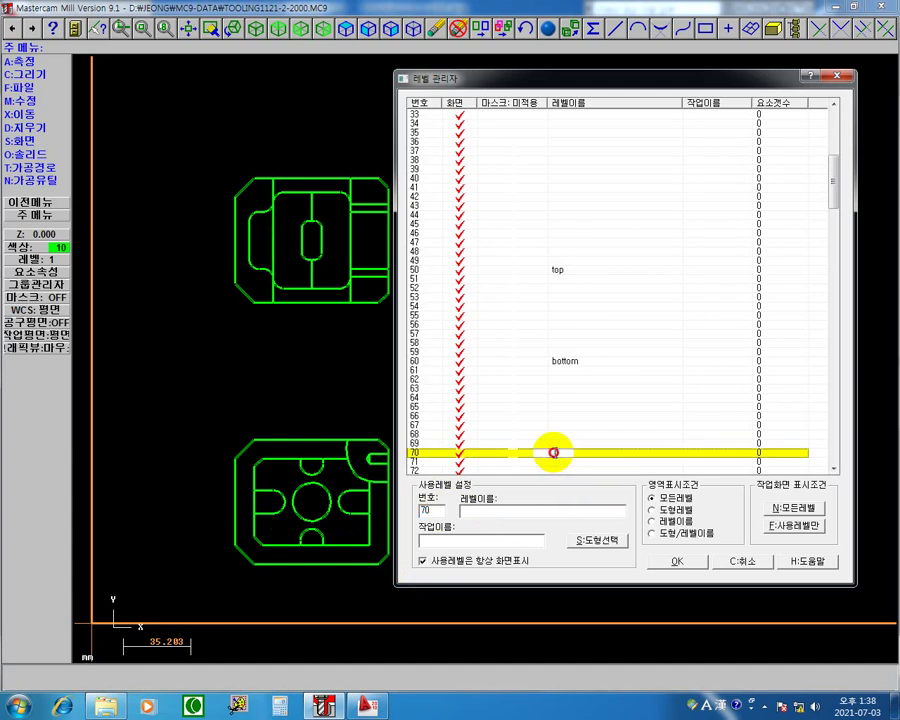
click(553, 452)
text(s)
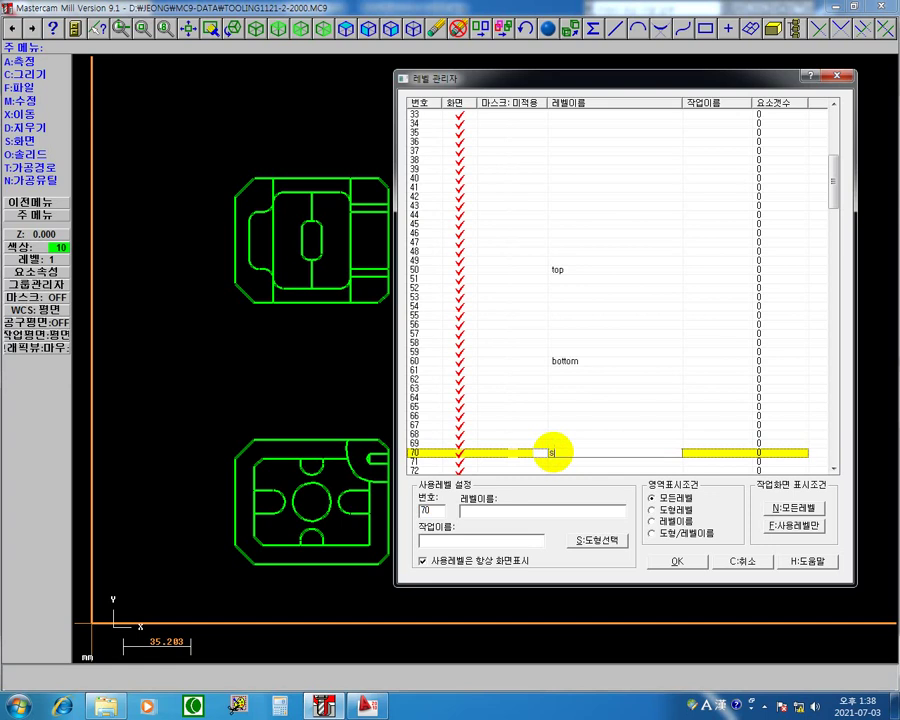
text(ide)
click(422, 454)
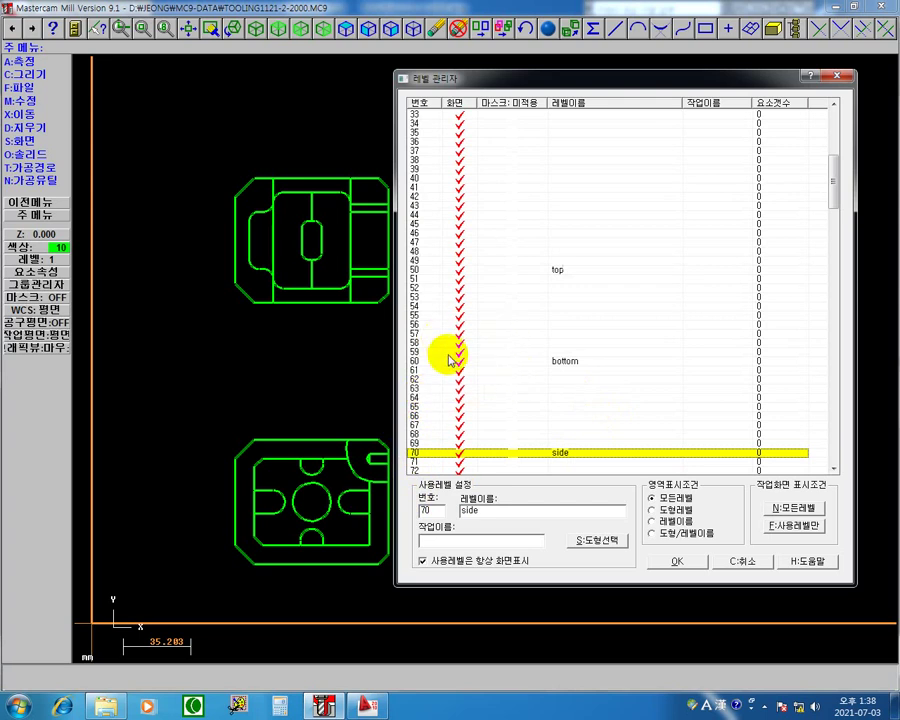
click(434, 272)
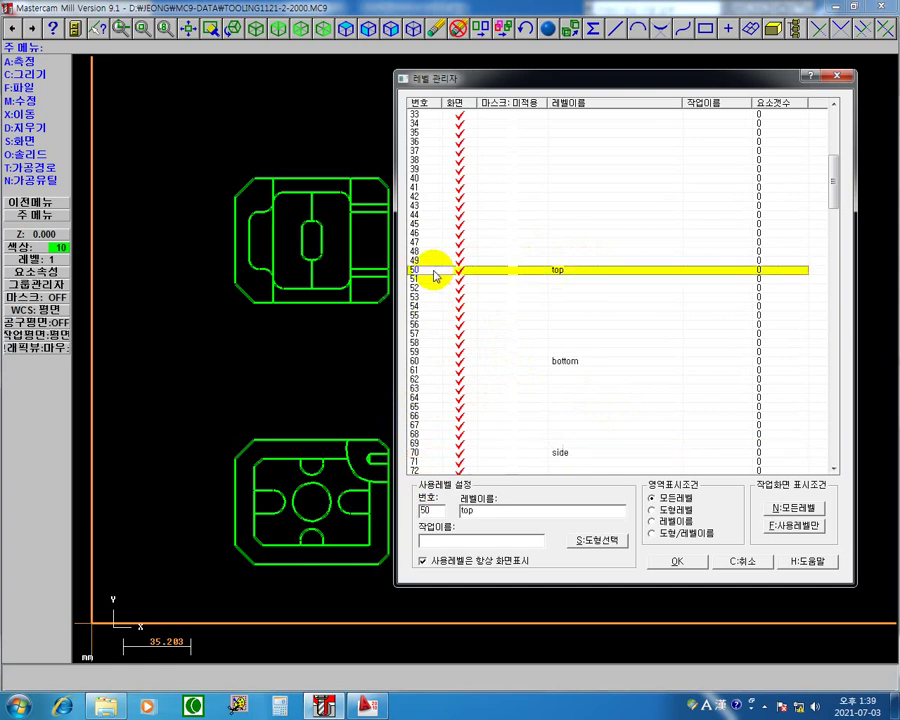
click(426, 318)
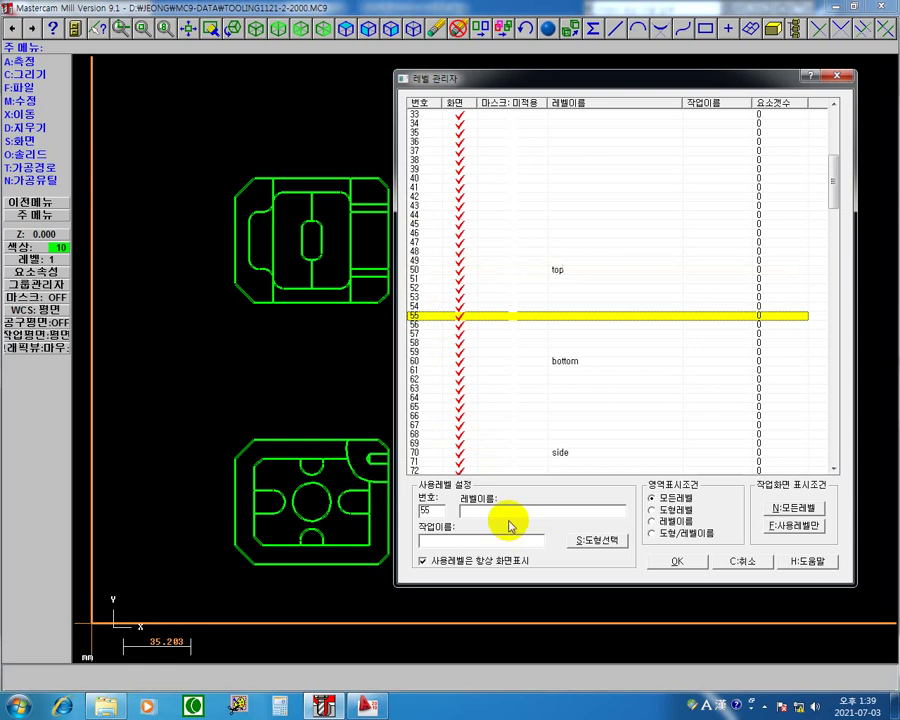
click(546, 316)
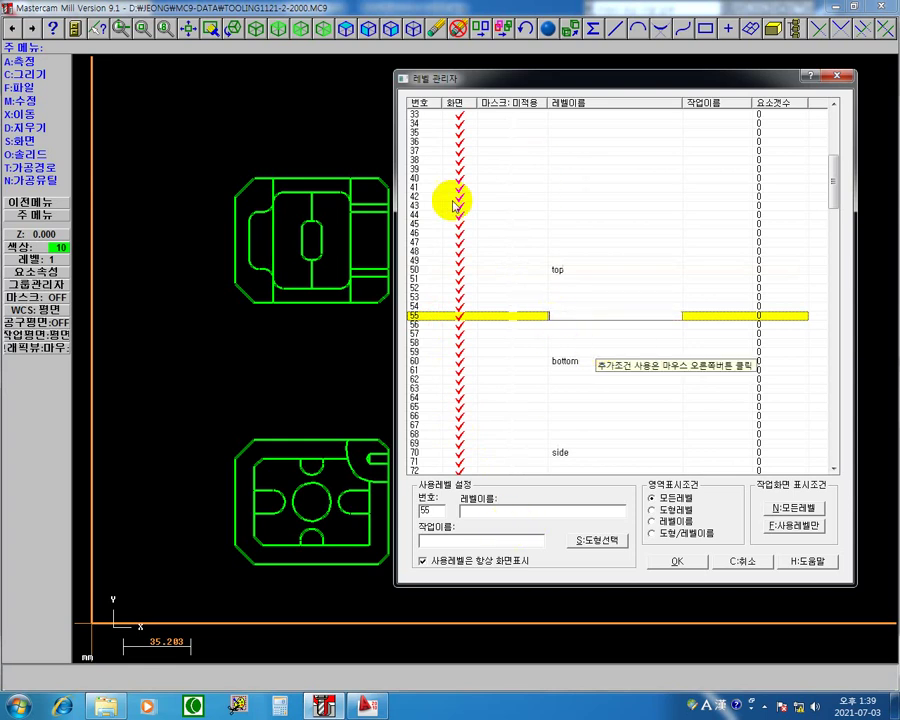
Make level 51 the active level and name it "top-chamfer".
click(421, 282)
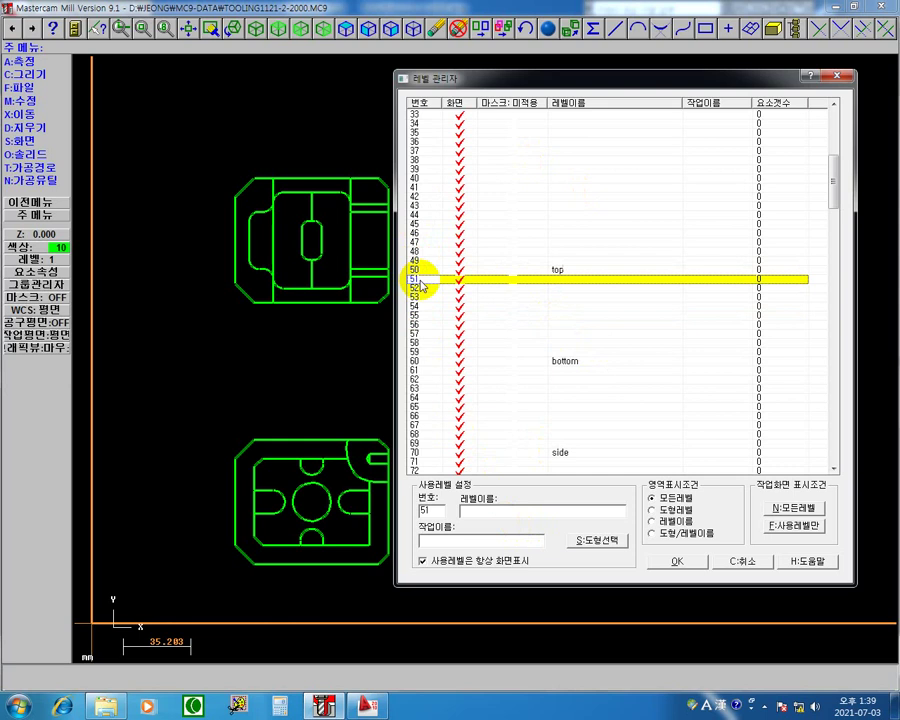
click(565, 280)
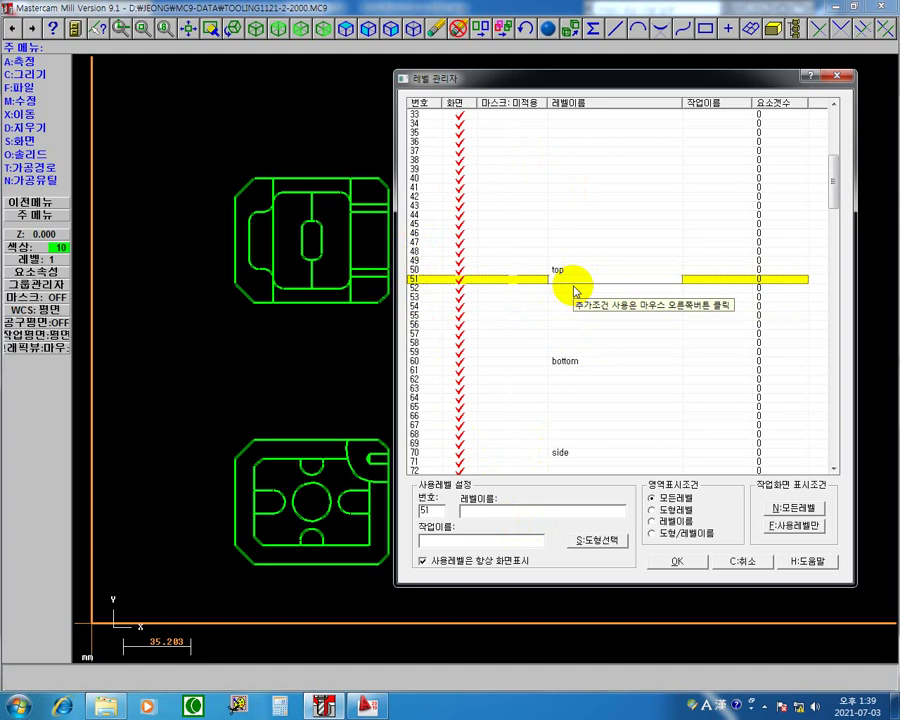
text(top-)
text(cha)
text(n)
text(mfer)
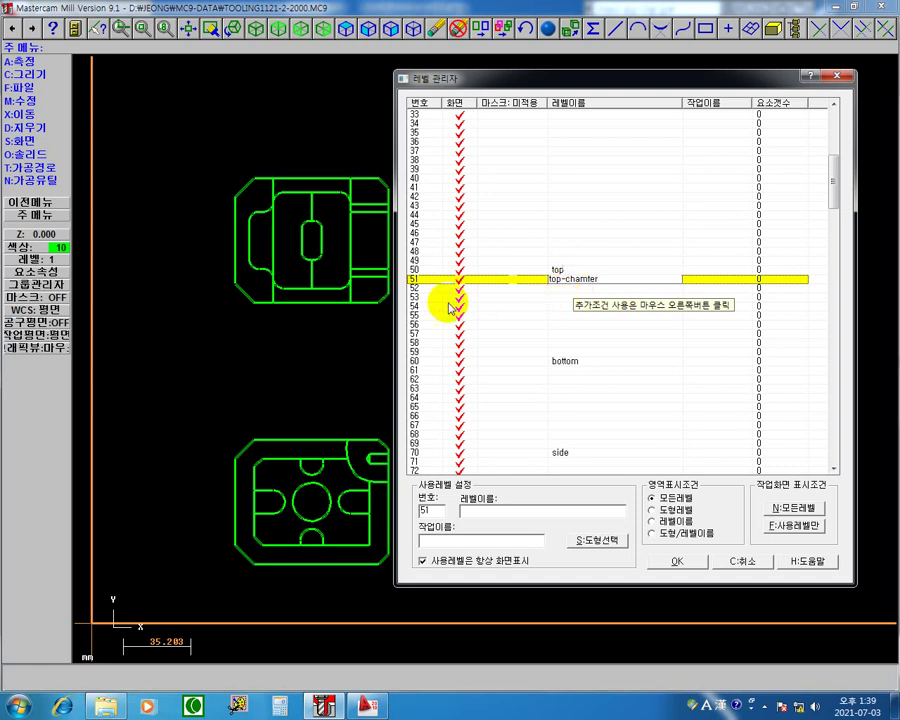
click(418, 280)
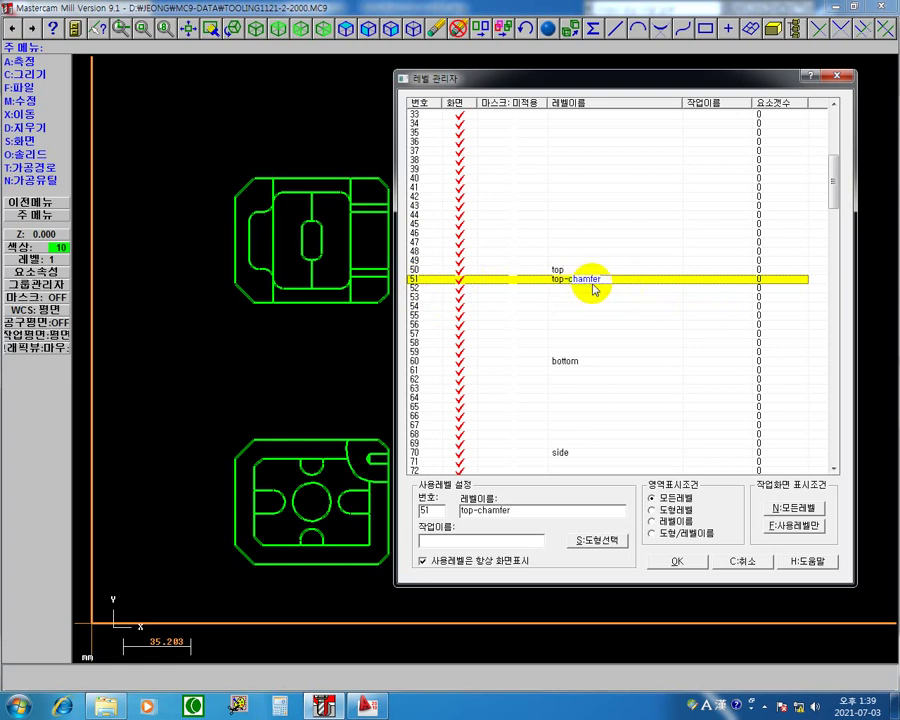
Make level 61 the active level and name it "bottom-C0.3".
click(426, 372)
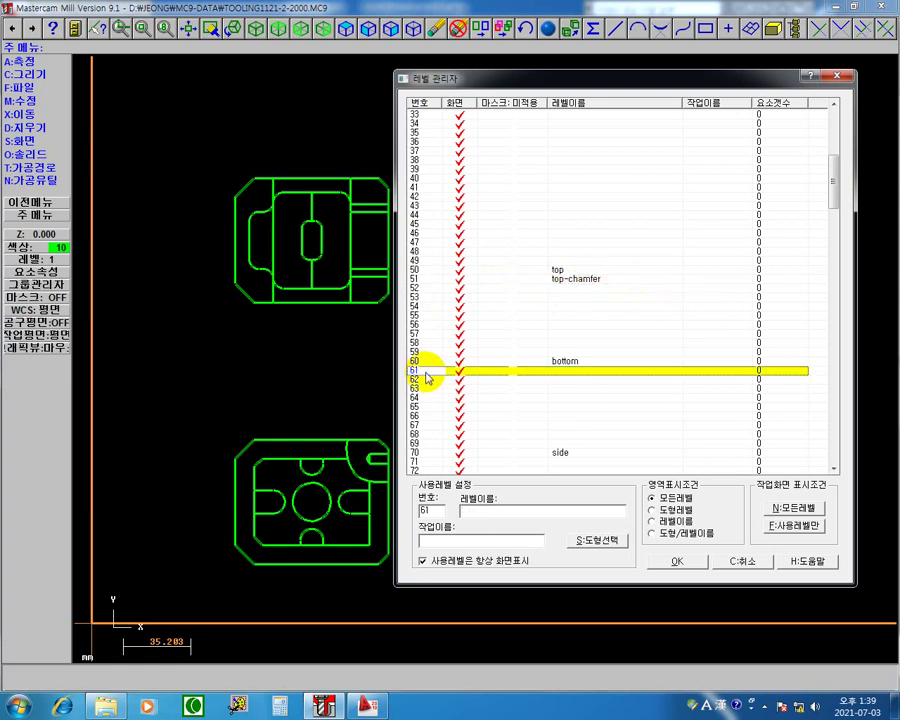
click(568, 371)
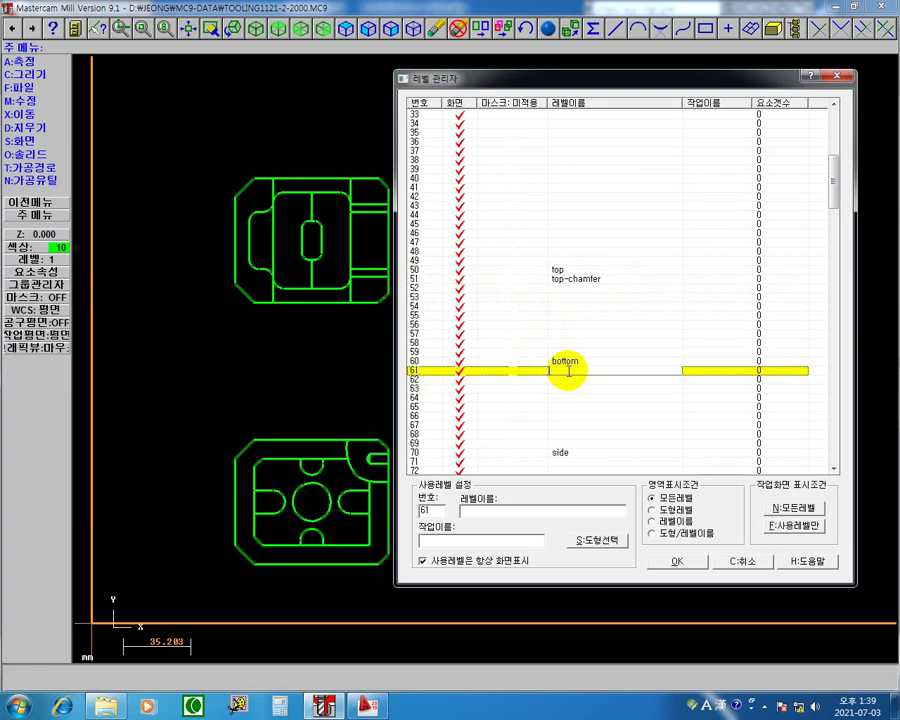
text(bottom-)
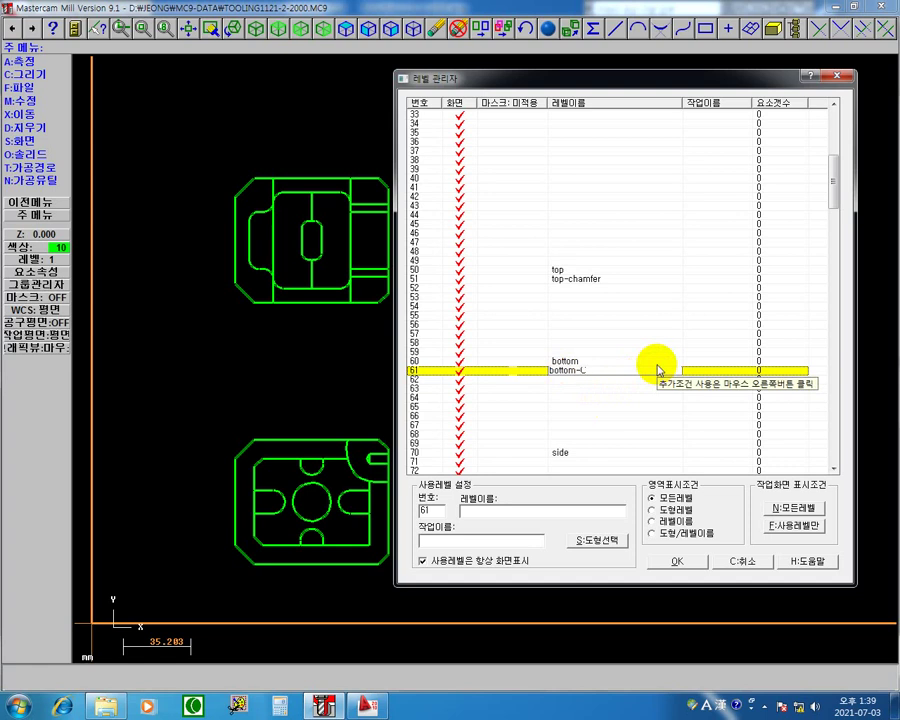
text(C0.3)
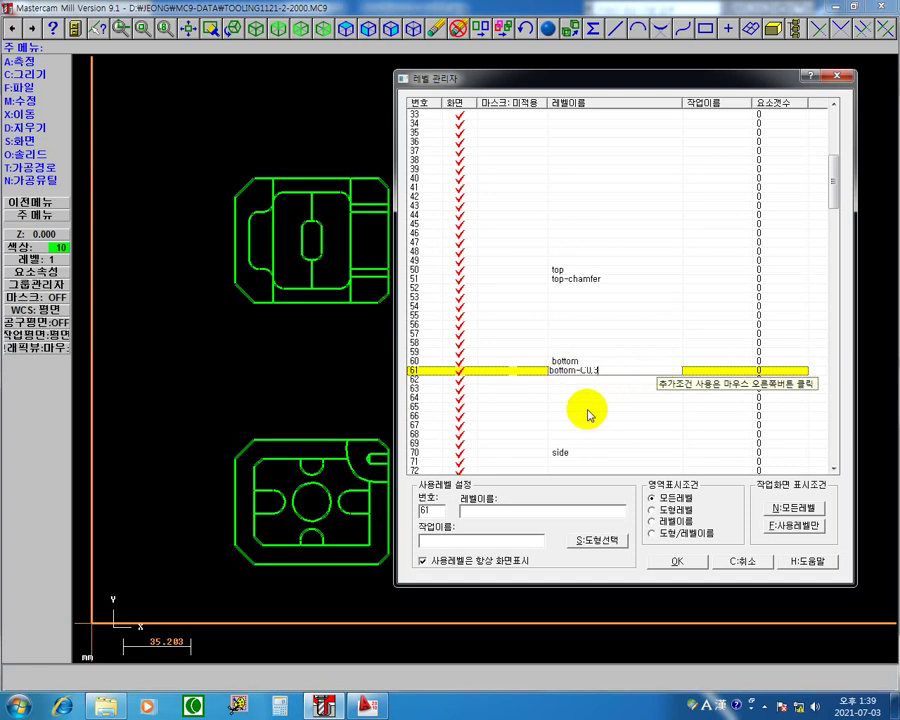
click(434, 461)
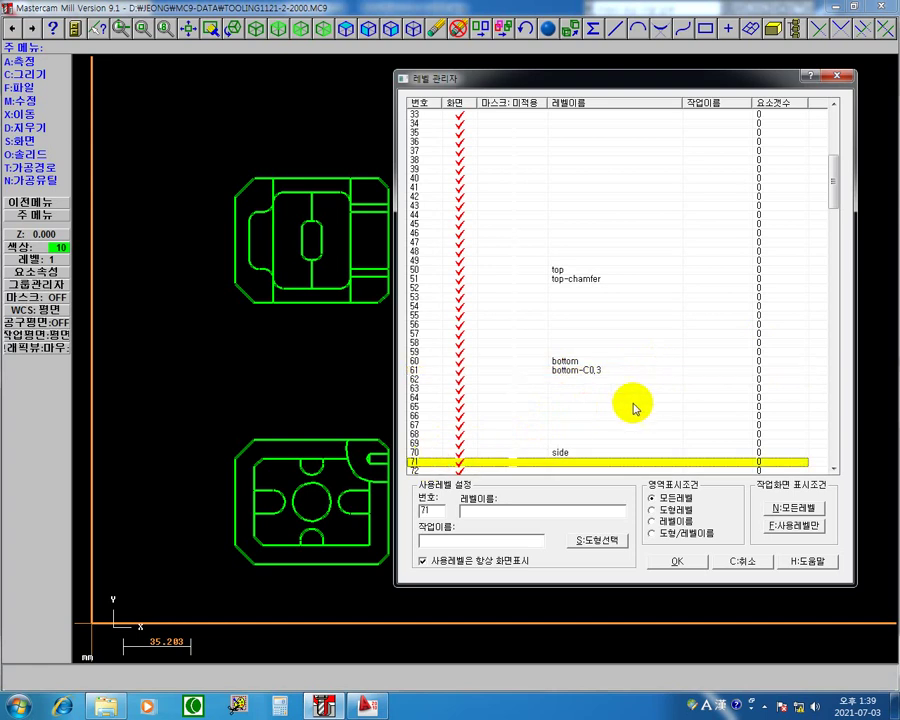
Look through the whole level list from level 1 to level 255, ending with level 1 as the active level.
scroll(640, 406, down, 1)
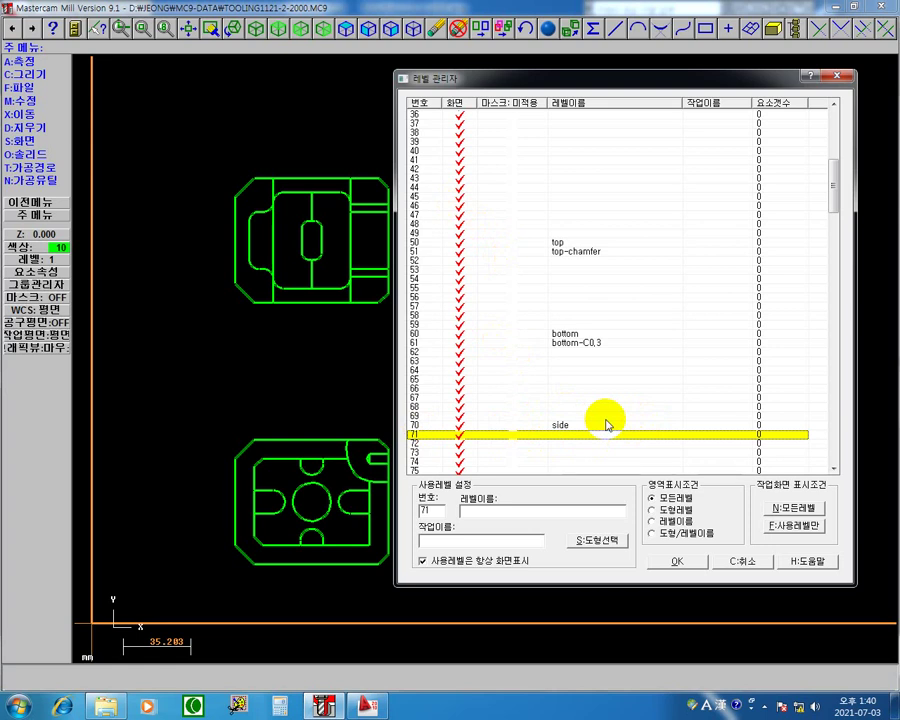
scroll(612, 335, up, 12)
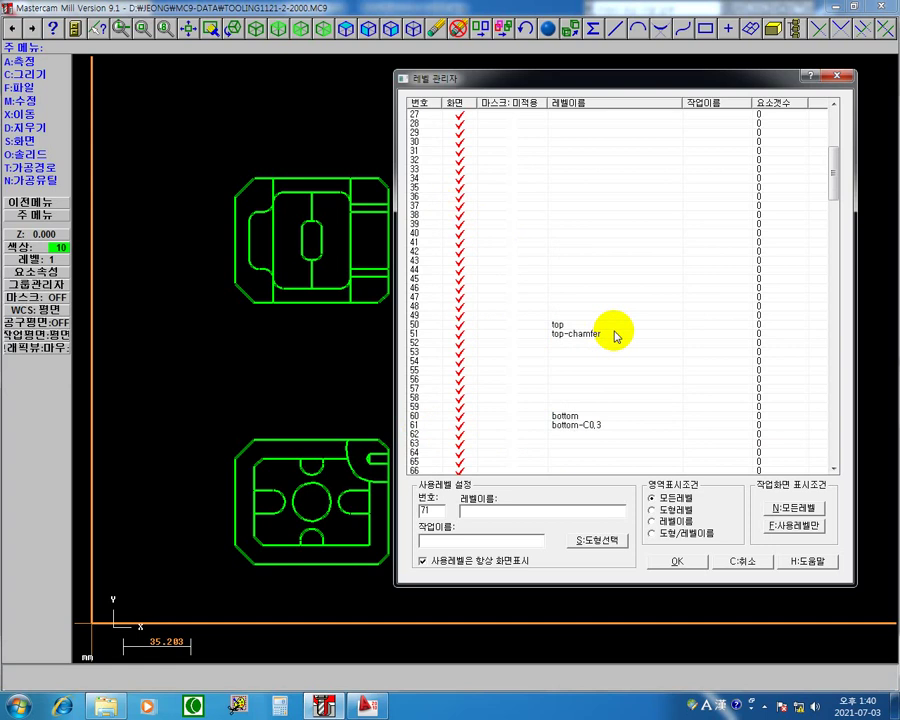
scroll(655, 385, down, 15)
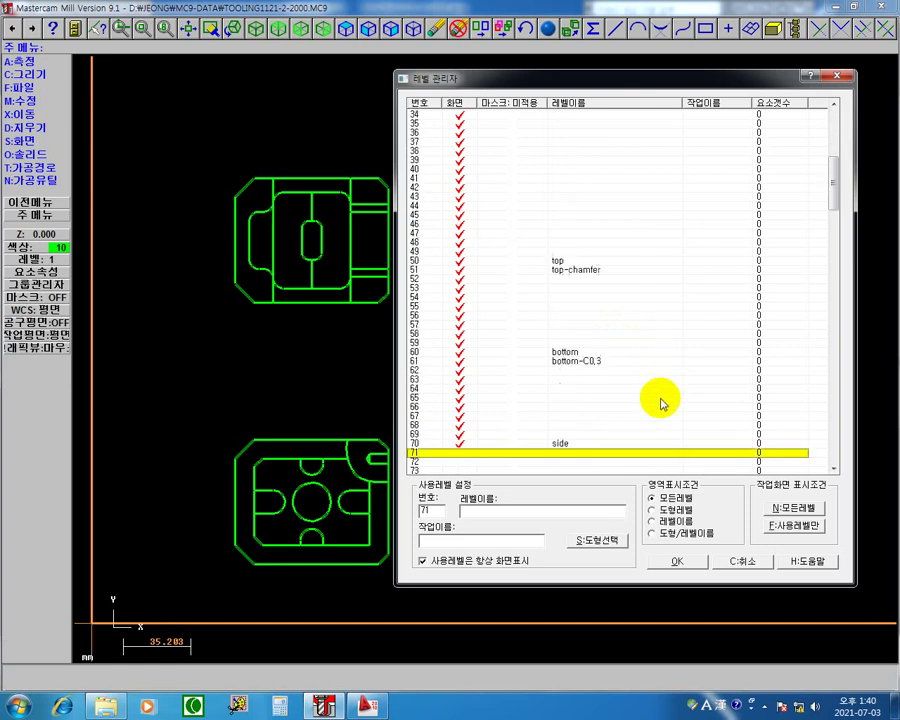
scroll(642, 380, up, 9)
scroll(638, 358, up, 6)
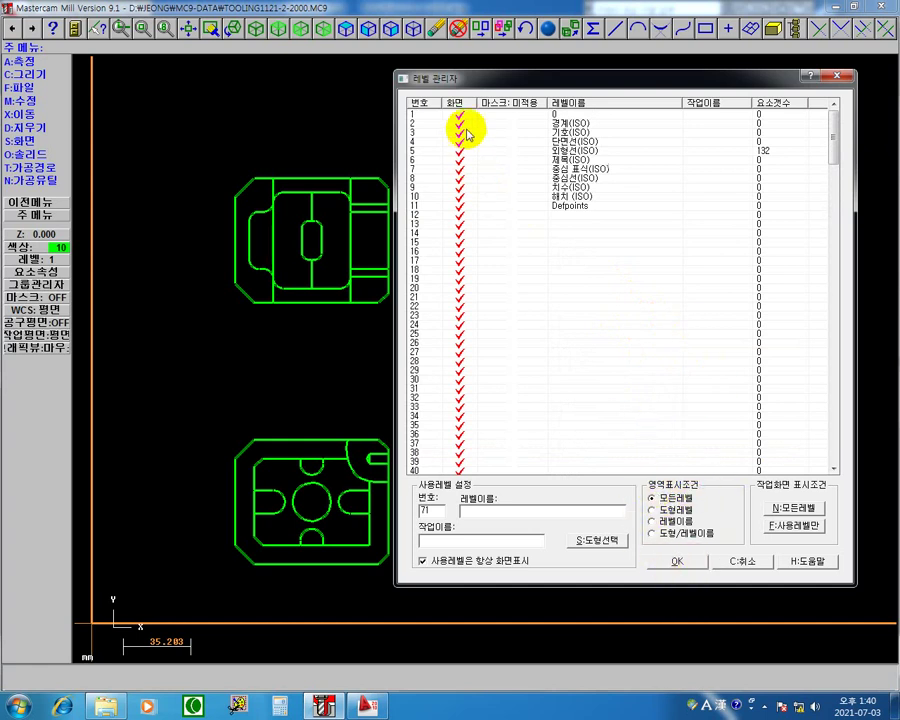
click(422, 117)
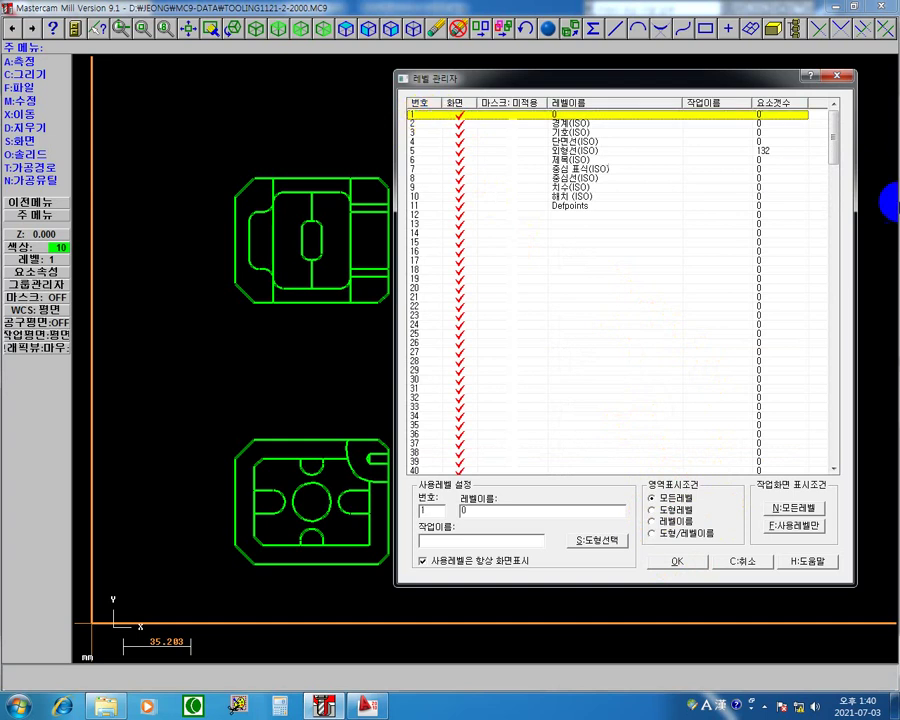
drag(831, 141, 840, 432)
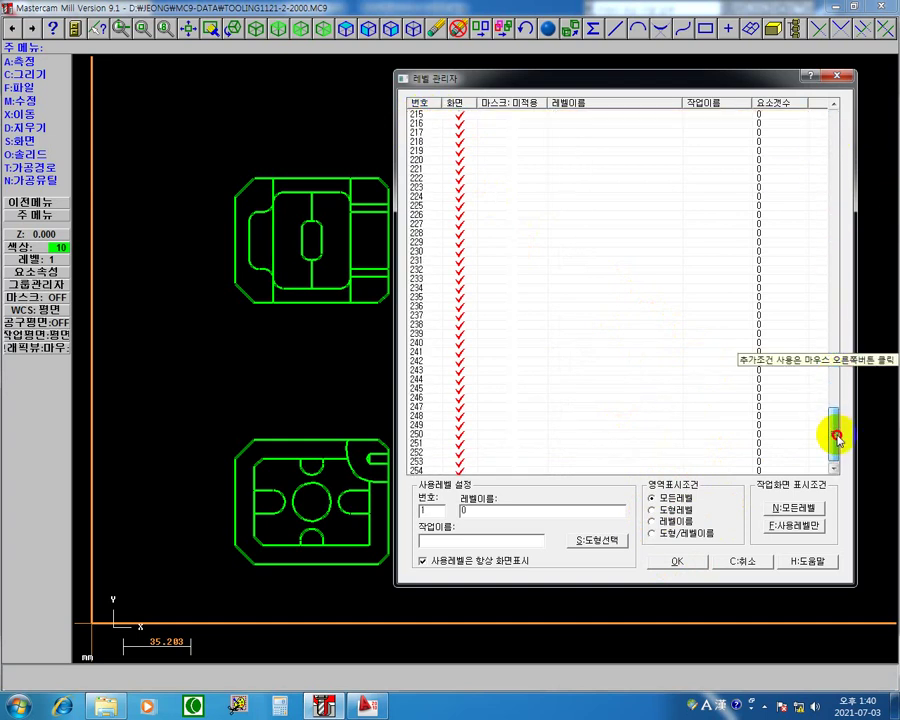
click(435, 470)
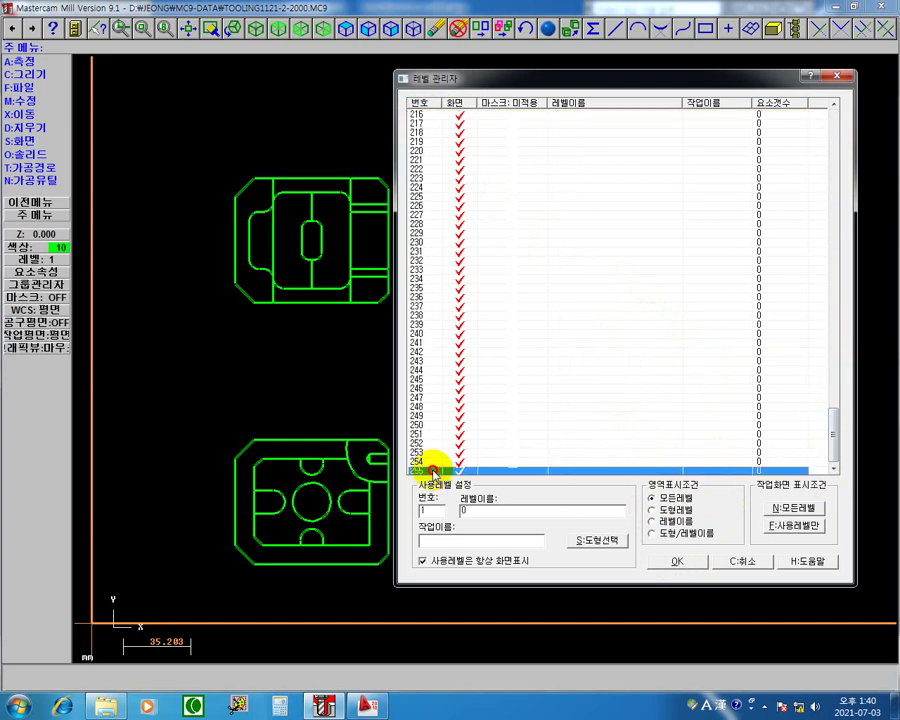
click(836, 294)
drag(836, 294, 840, 136)
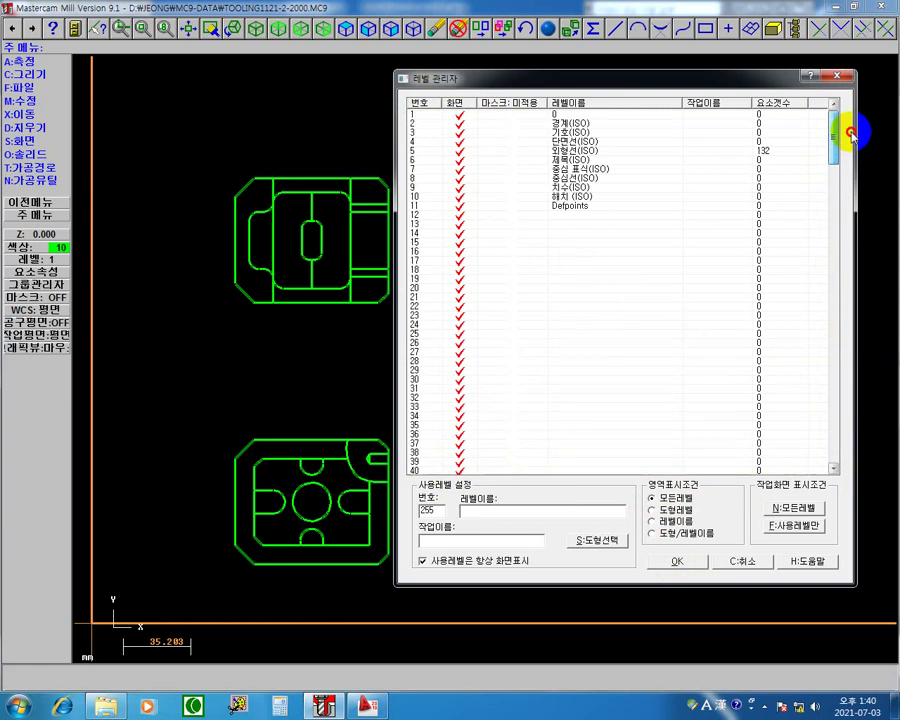
drag(849, 91, 800, 104)
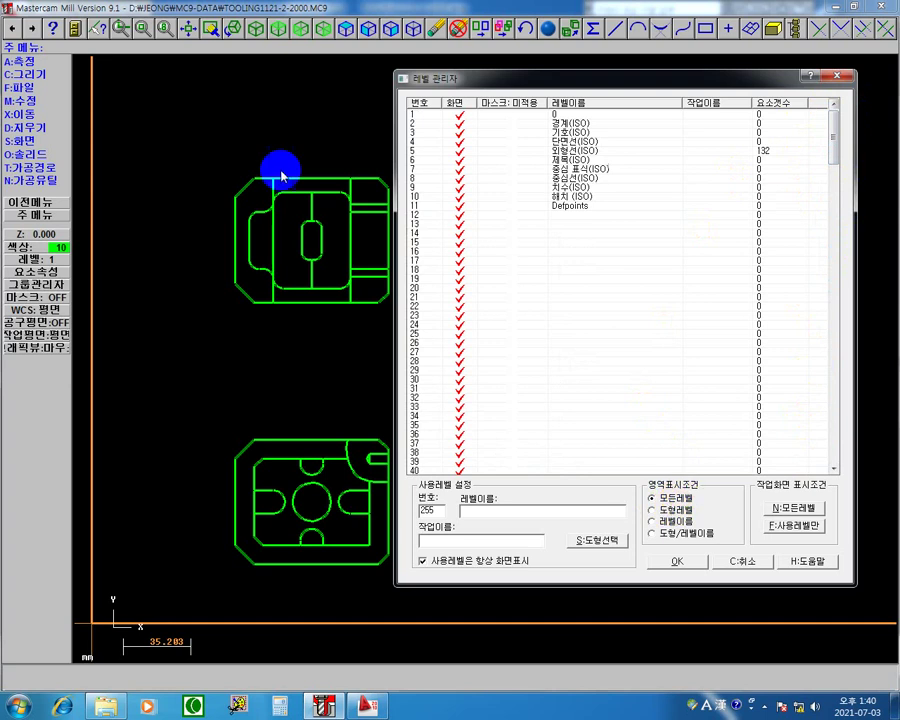
mouse_move(279, 170)
mouse_down()
mouse_move(373, 145)
mouse_move(440, 205)
mouse_up()
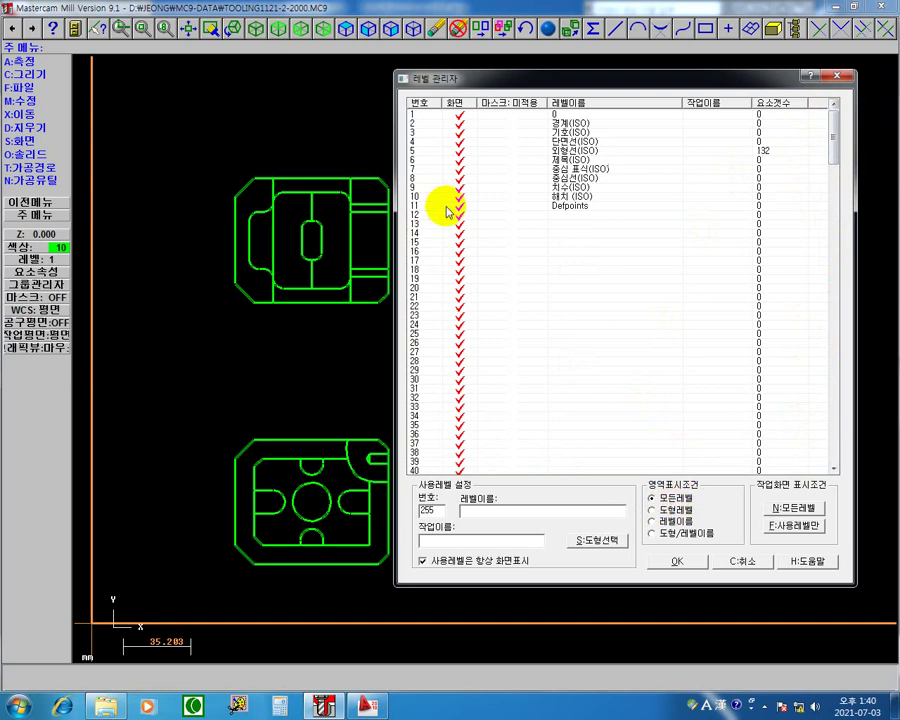
click(413, 115)
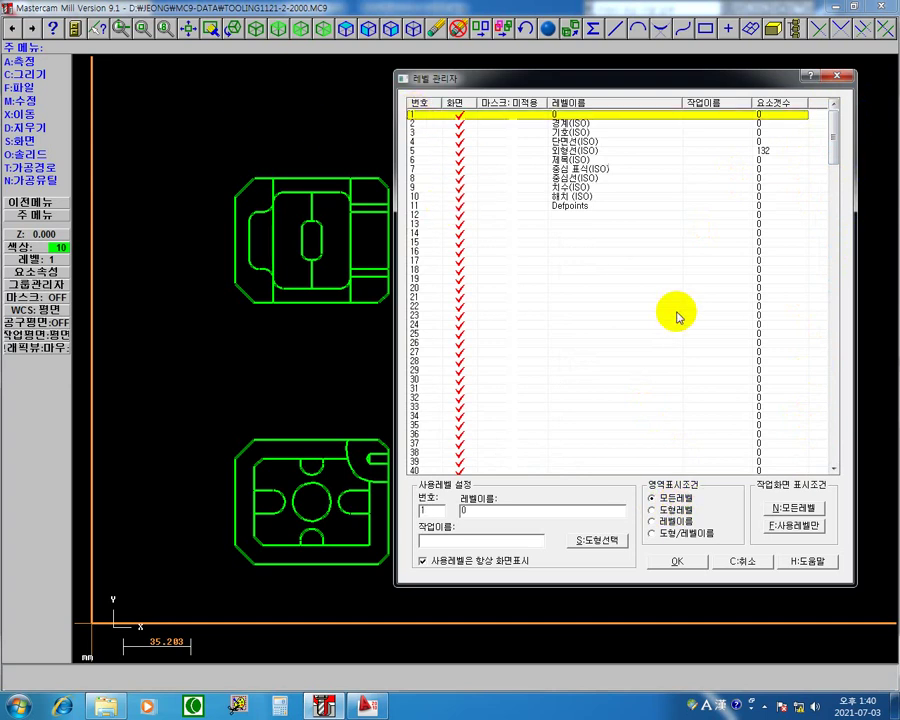
Try the level list filters 레벨이름 and 도형레벨, and settle on 도형/레벨이름 to list levels with geometry or a name.
click(656, 522)
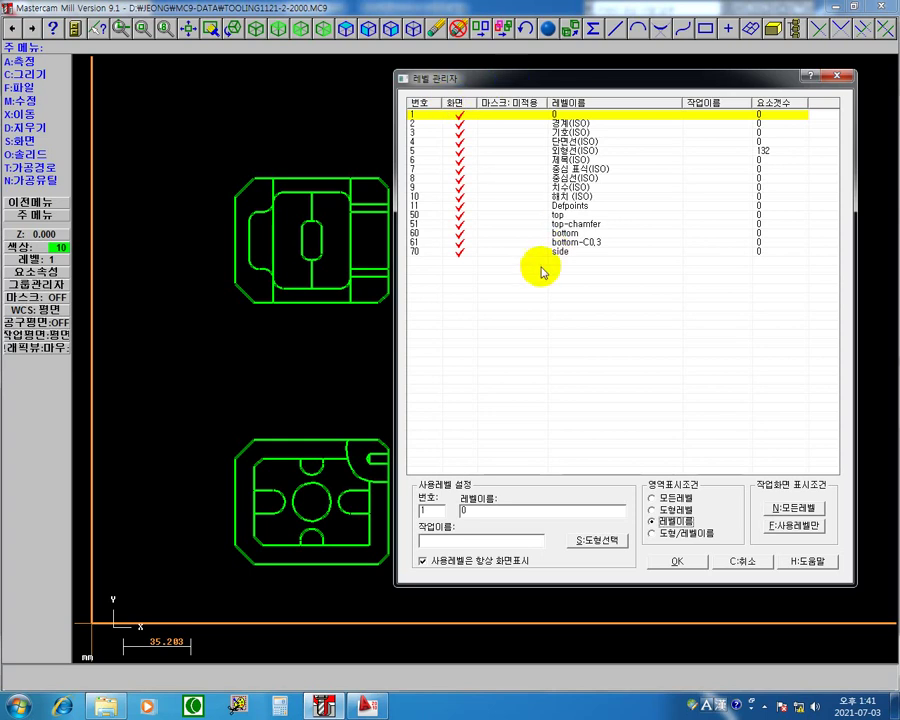
click(662, 511)
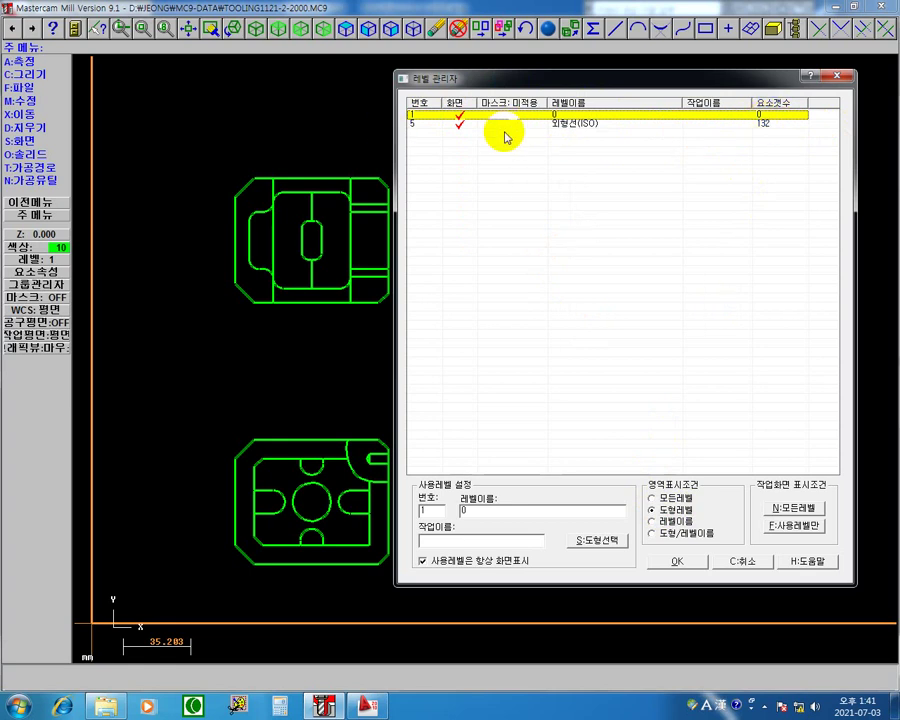
click(680, 536)
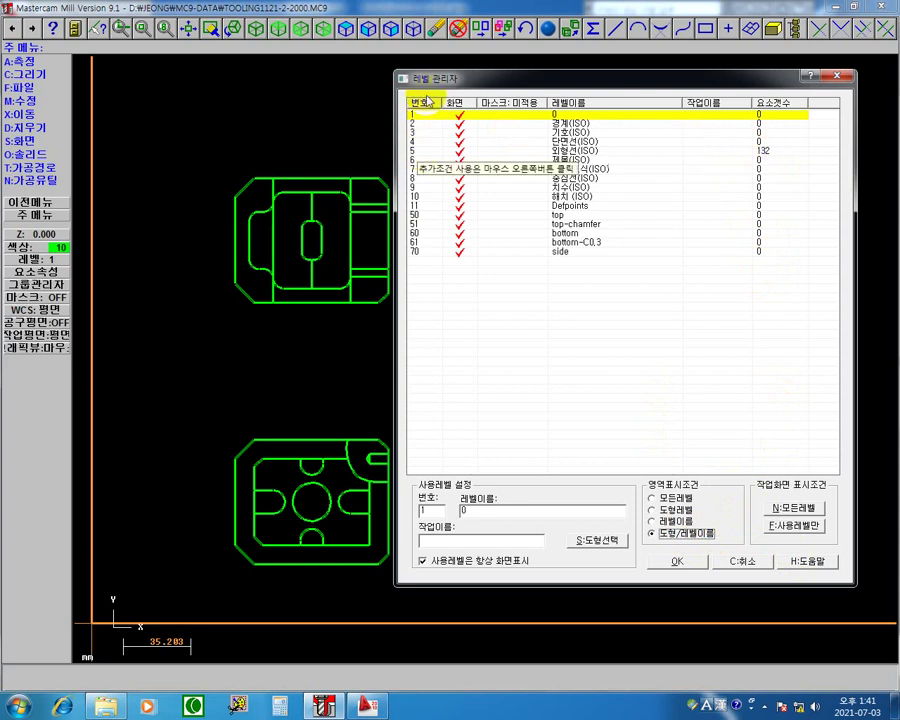
Make level 5 (외형선(ISO)) the active level, display only that level, and accept the level settings.
click(416, 152)
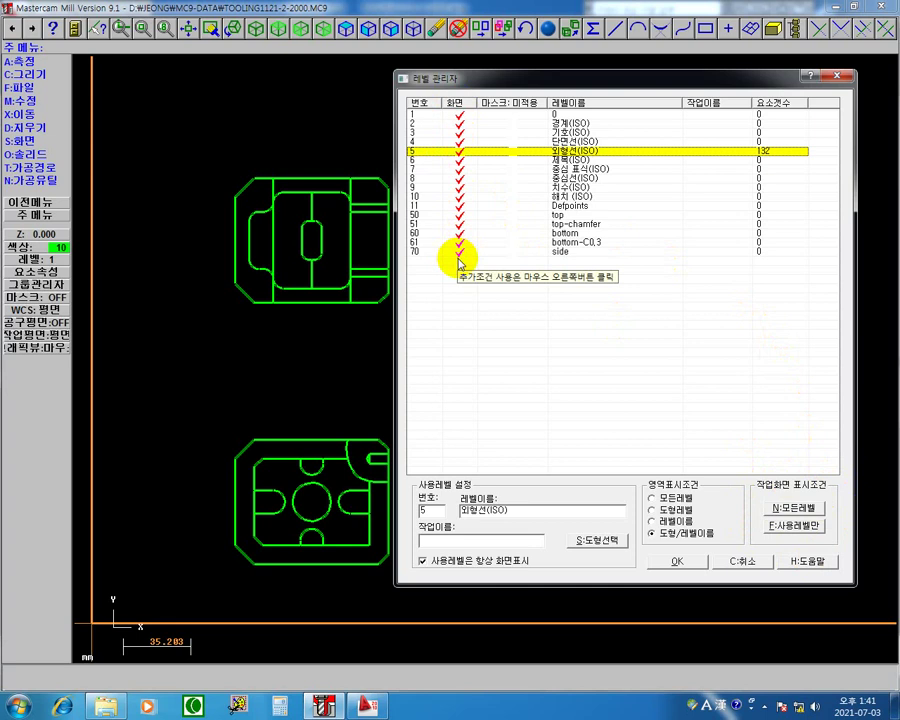
click(797, 528)
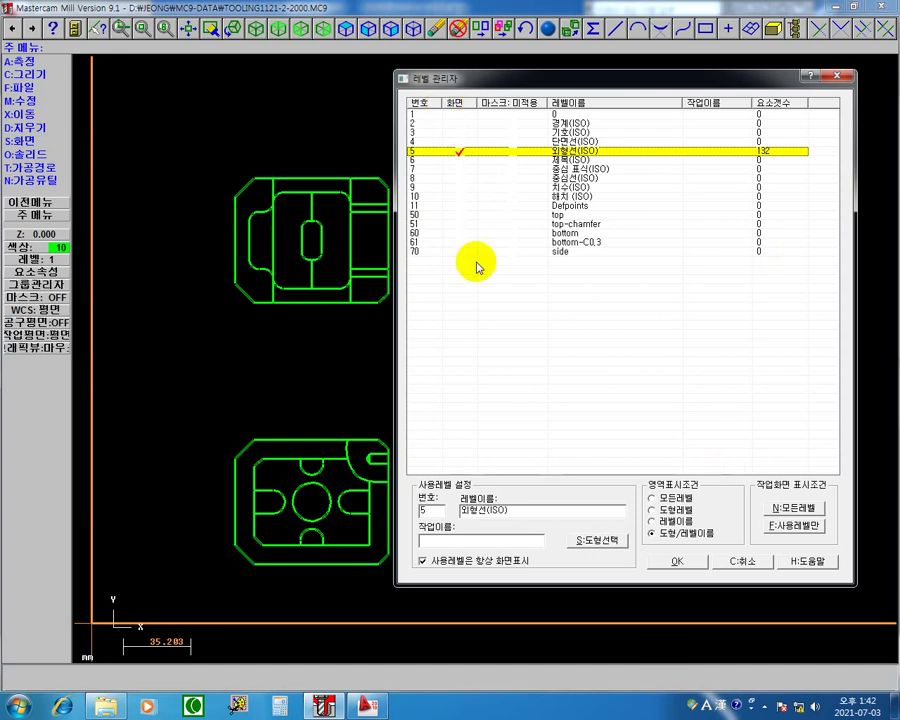
click(794, 509)
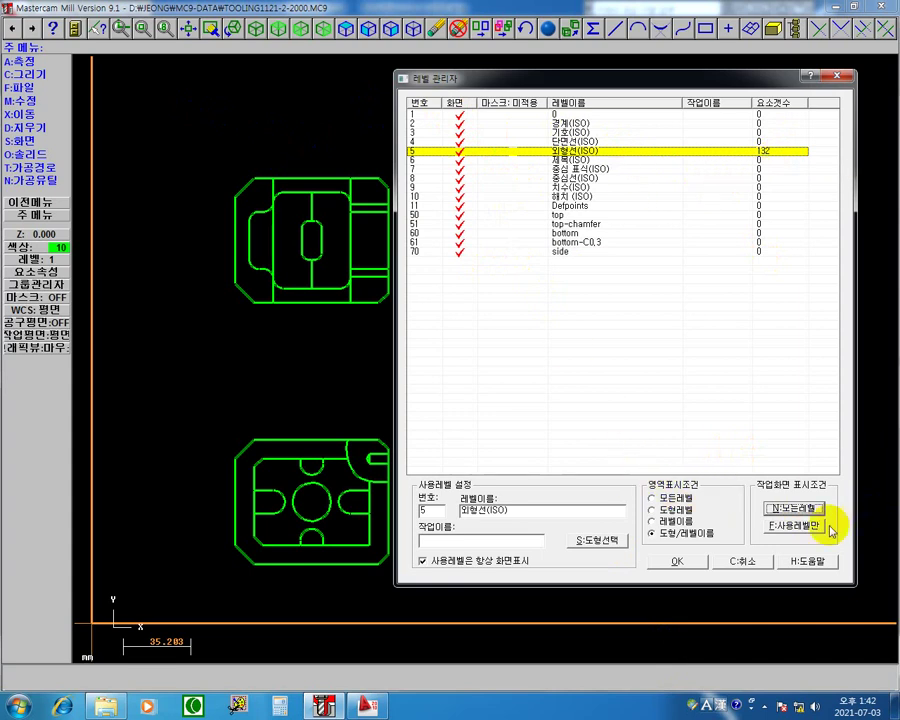
click(794, 525)
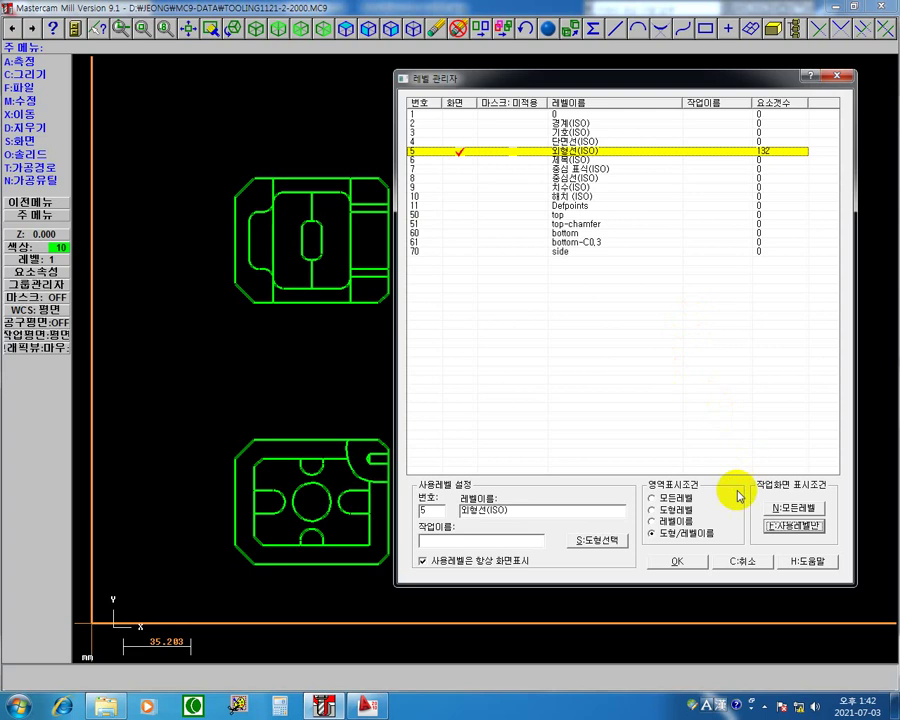
click(677, 562)
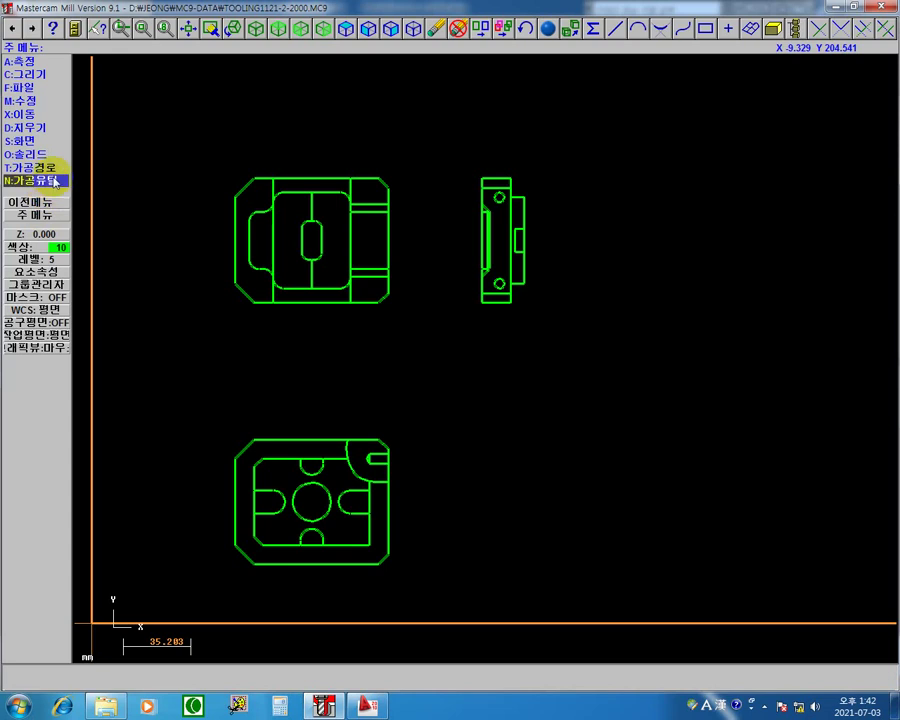
Set up a level change that moves (이동) geometry to the specific level 50 (top) instead of the current level.
click(57, 143)
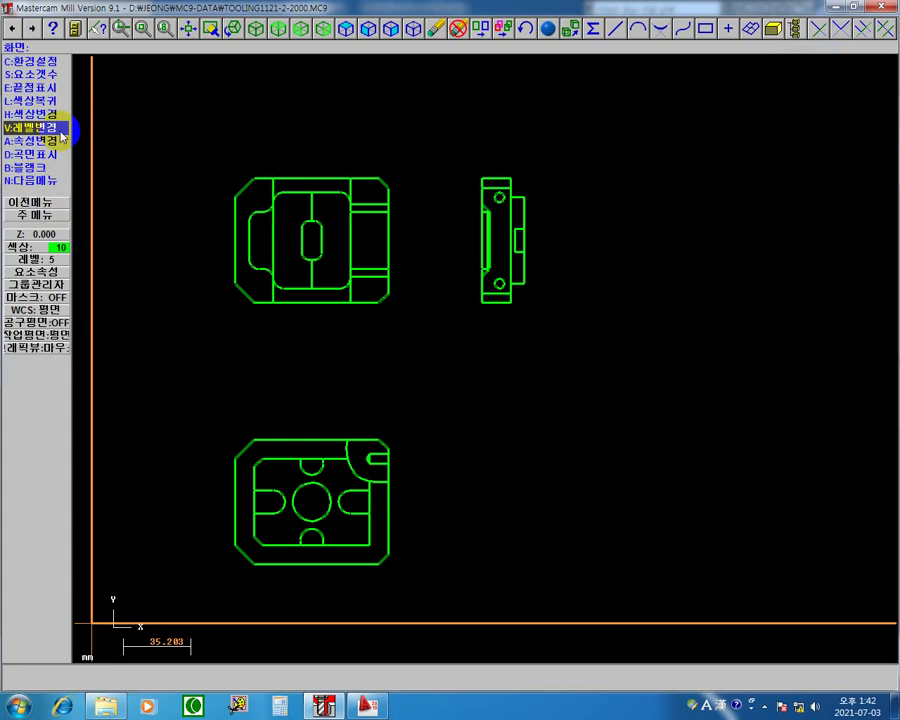
click(60, 131)
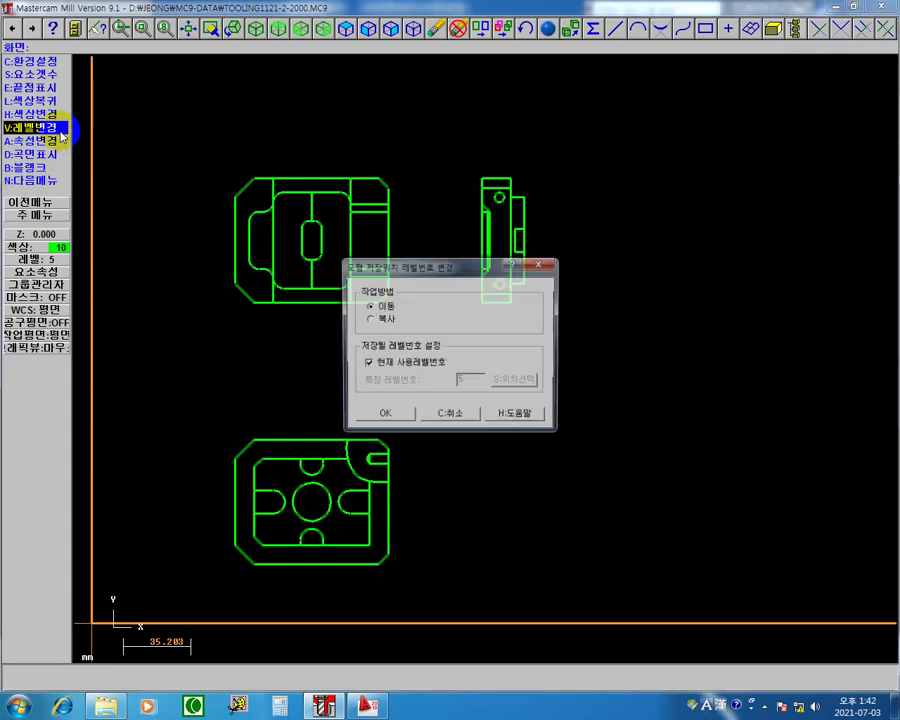
drag(470, 270, 745, 115)
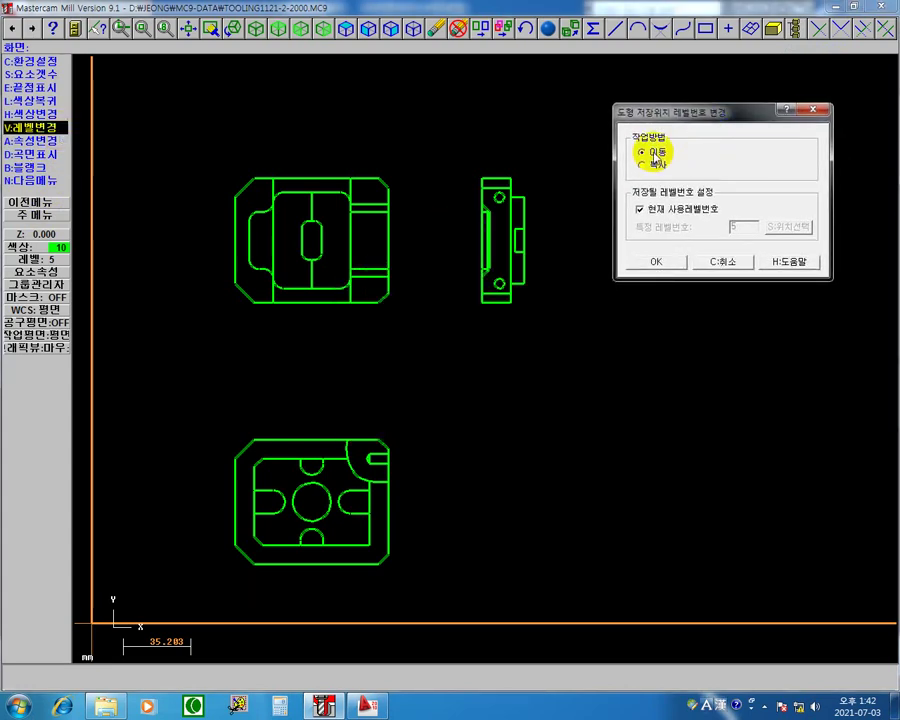
click(660, 166)
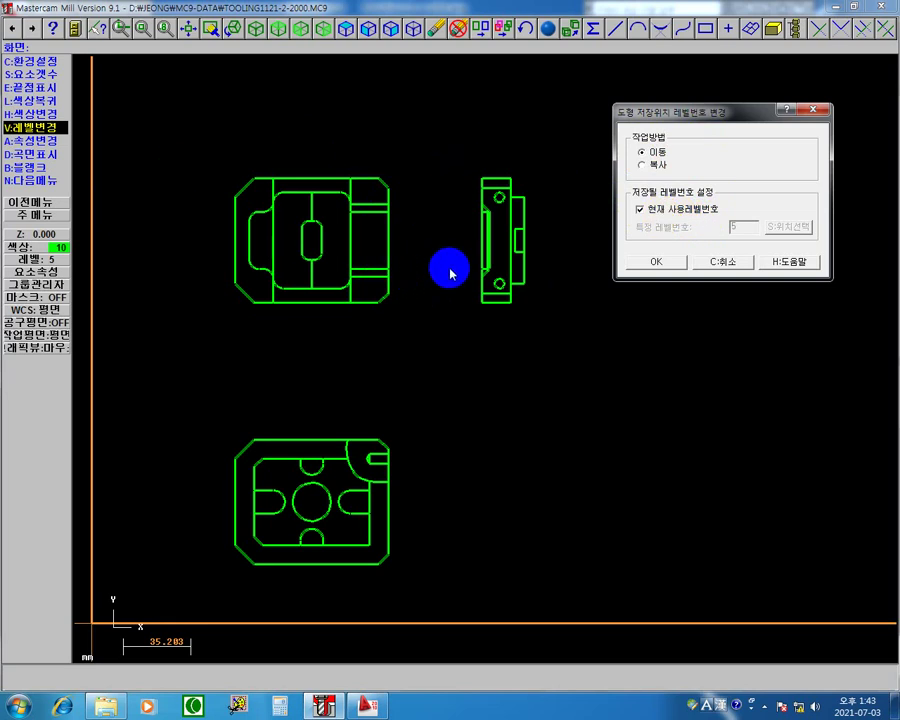
click(646, 213)
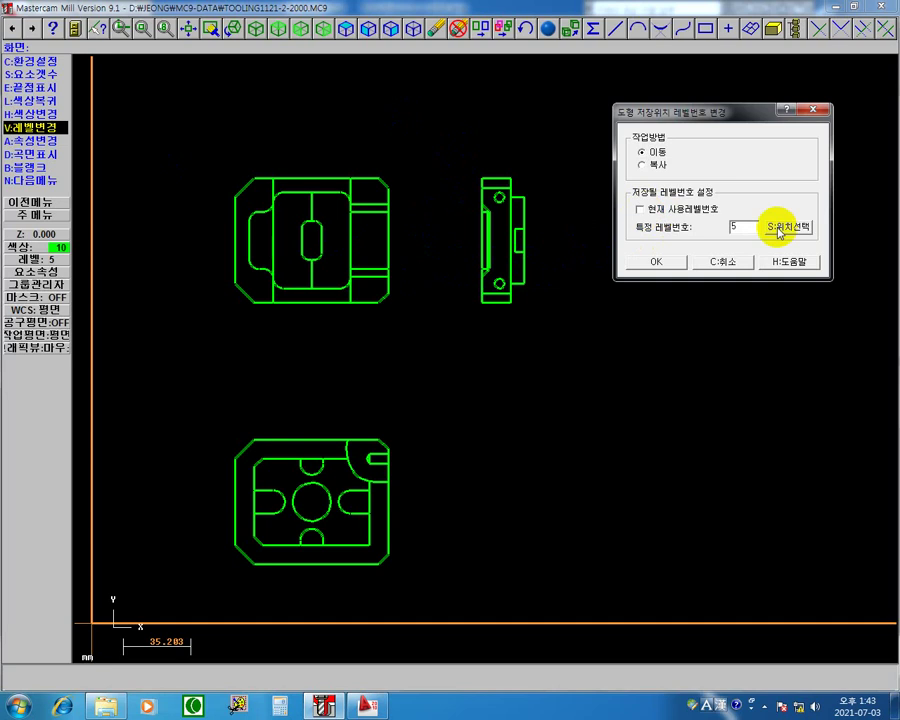
double_click(747, 227)
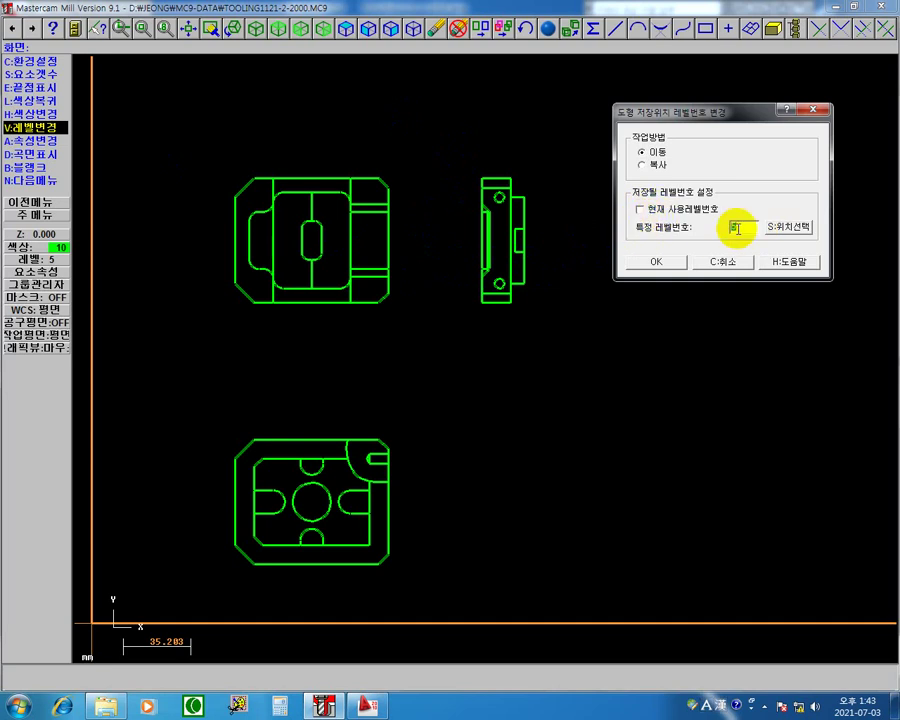
key(BackSpace)
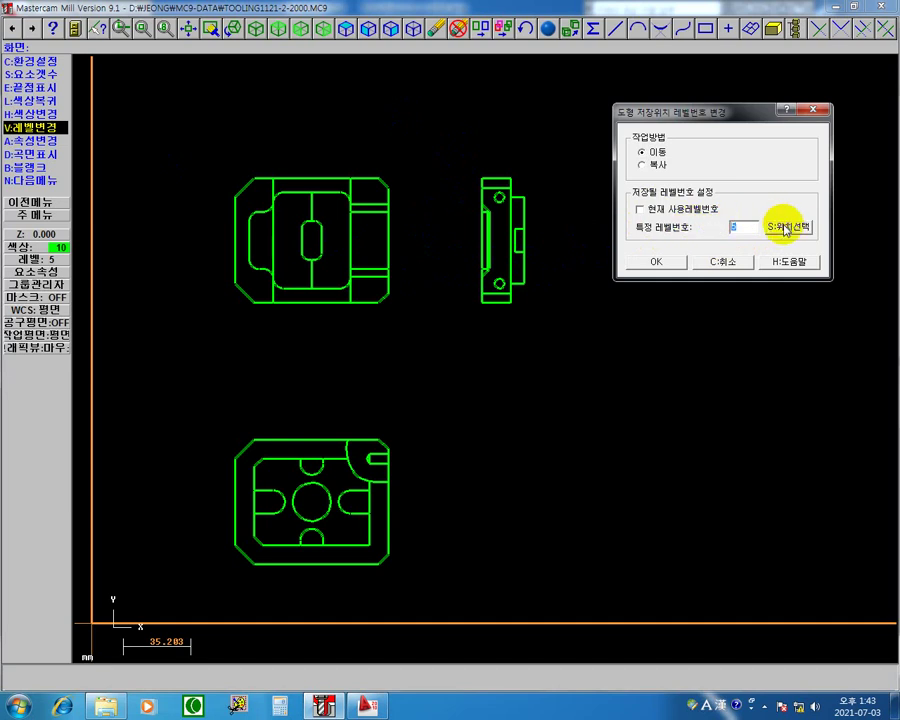
click(789, 226)
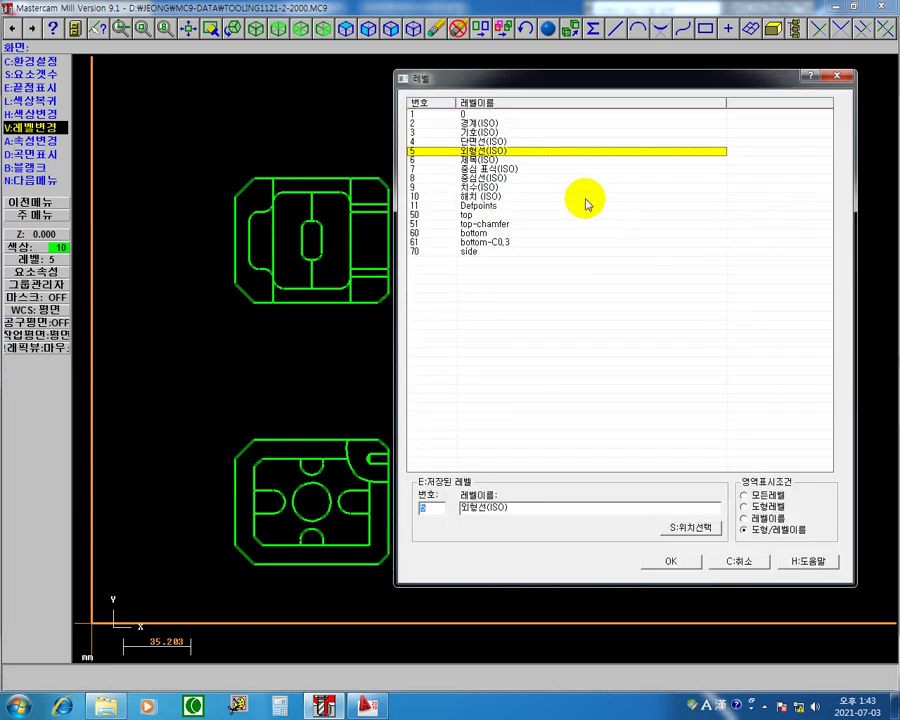
click(425, 215)
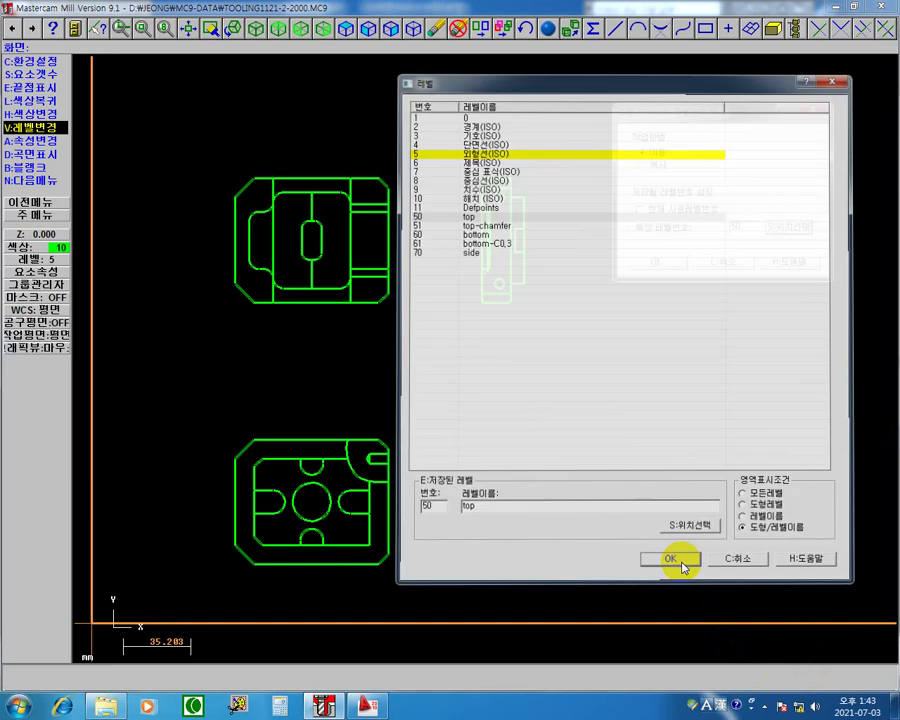
click(682, 565)
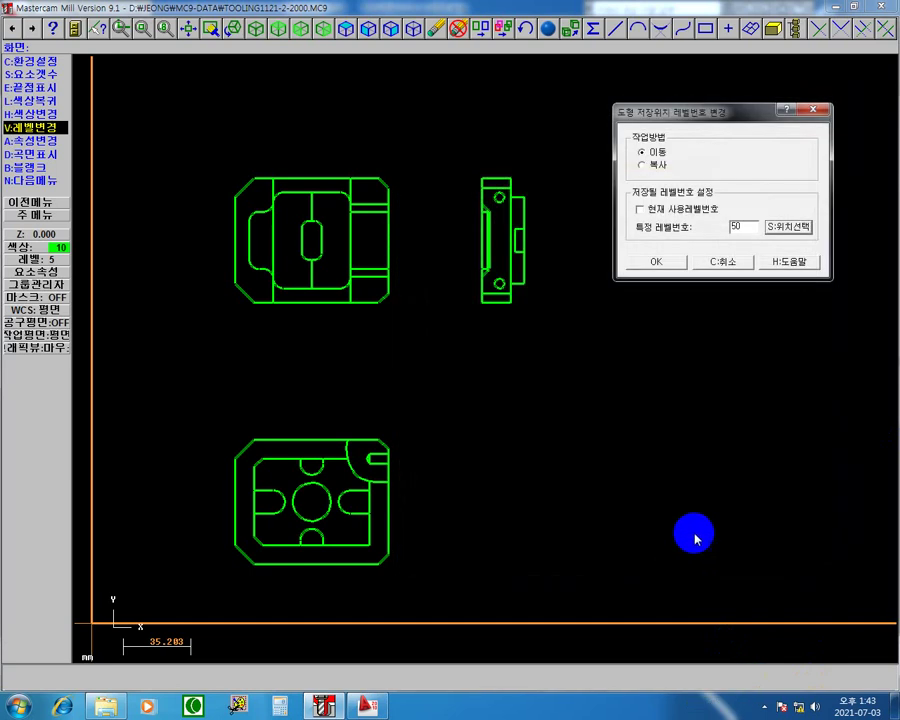
click(656, 262)
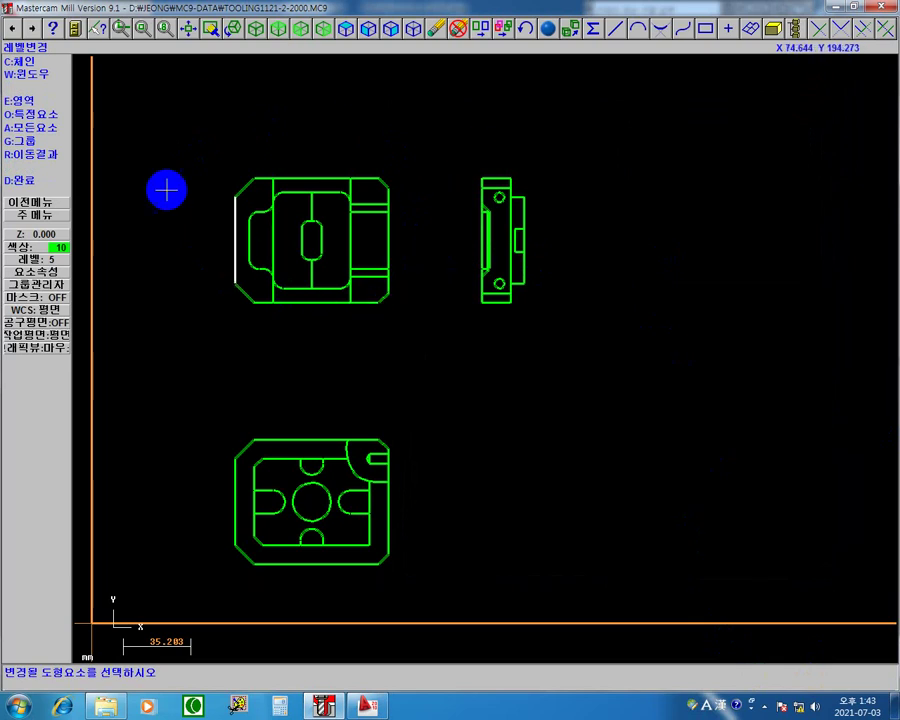
click(38, 76)
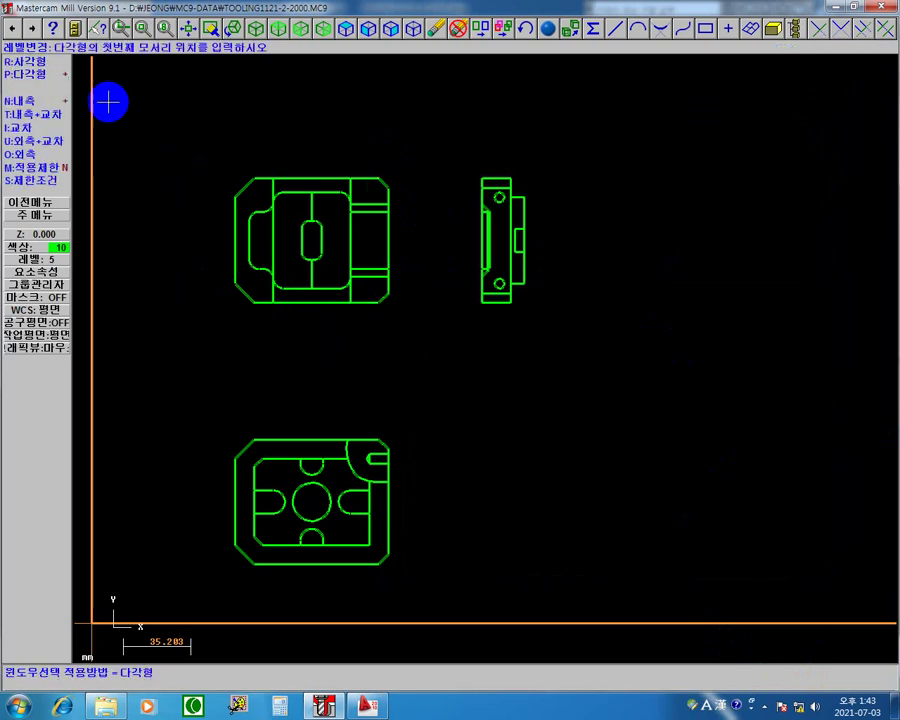
click(200, 154)
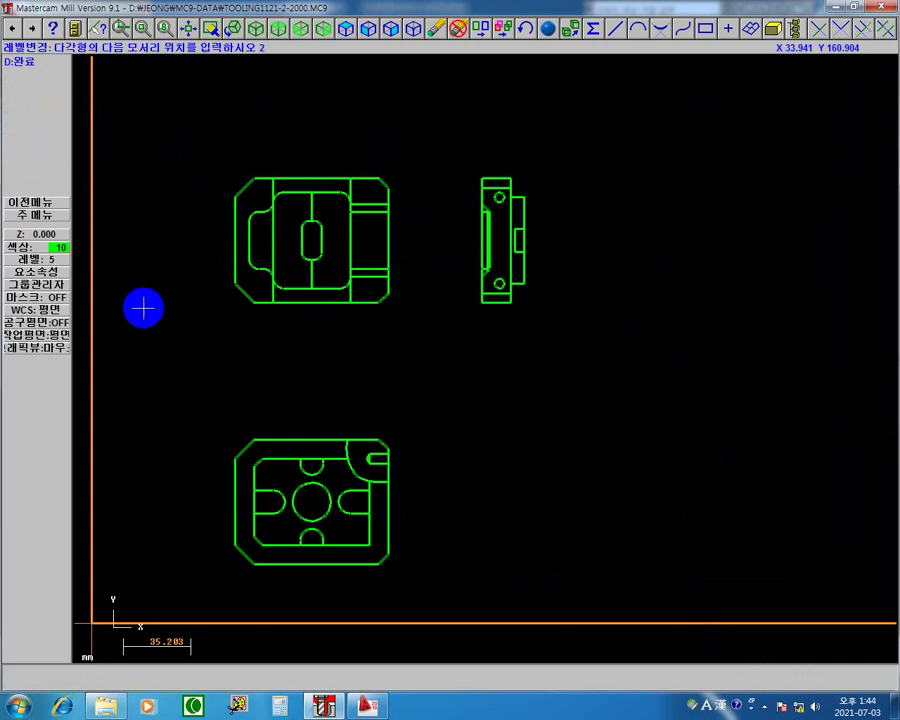
click(26, 64)
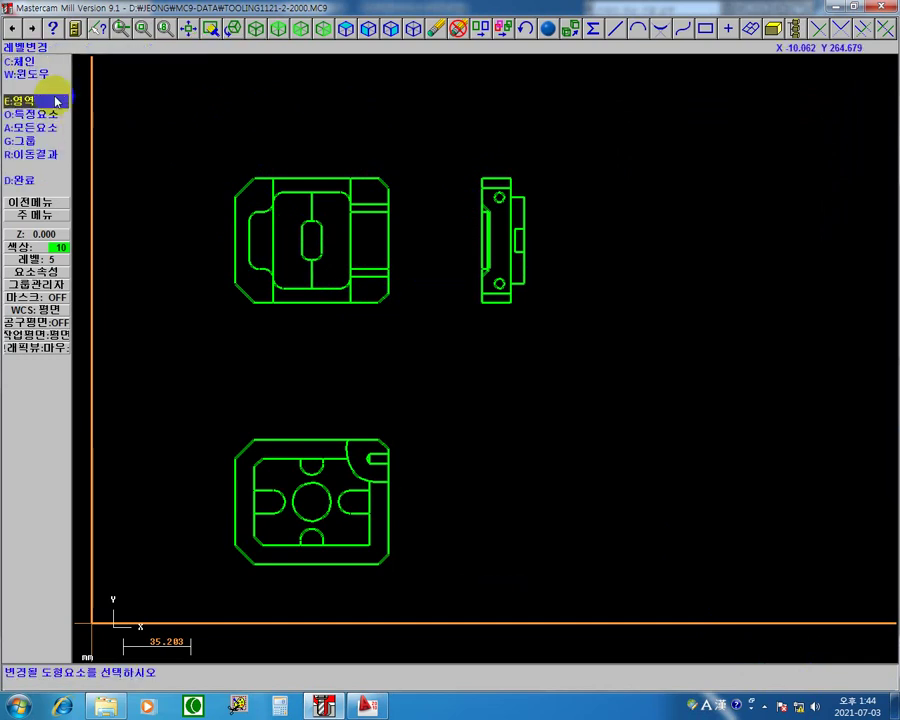
Window-select the entire upper plan view with a rectangle to move it to level 50, and finish the level change.
click(40, 74)
click(36, 63)
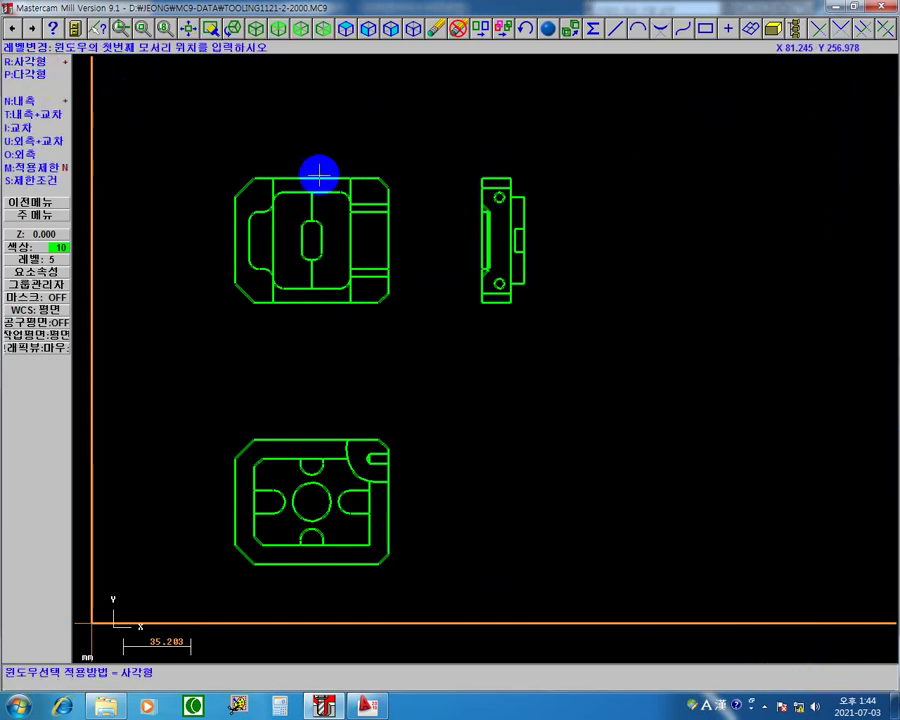
click(201, 144)
click(418, 341)
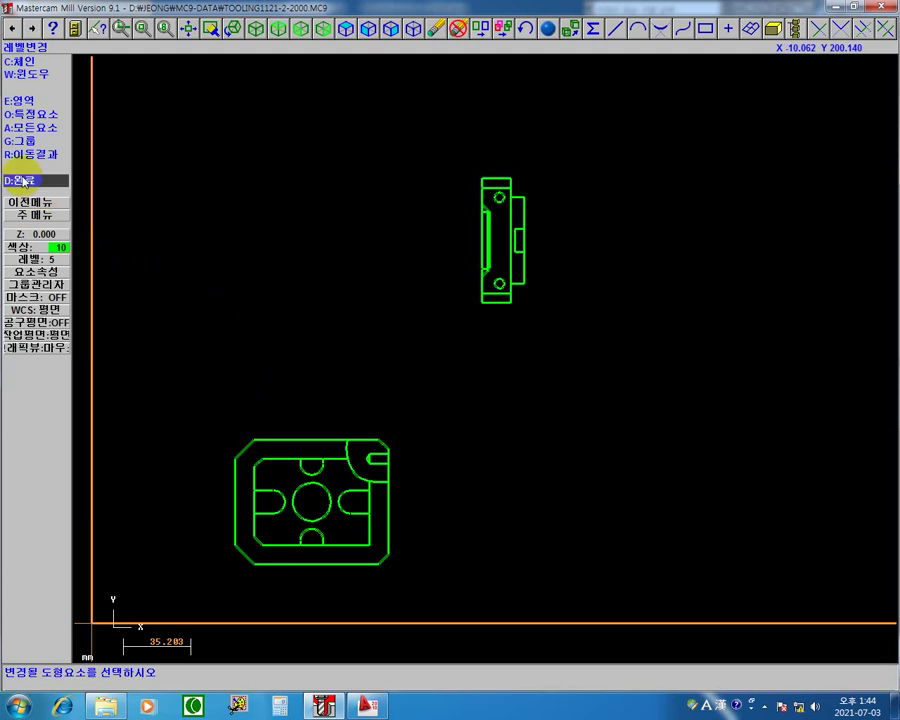
click(19, 181)
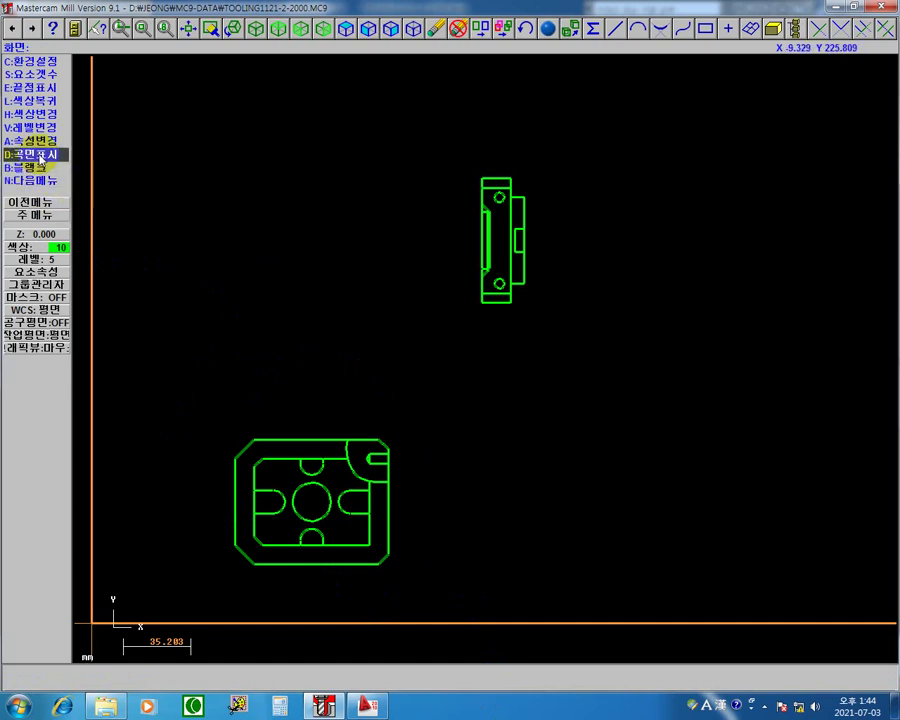
Move all geometry of the lower plan view, selected with a rectangular window, to level 60 (bottom).
click(55, 130)
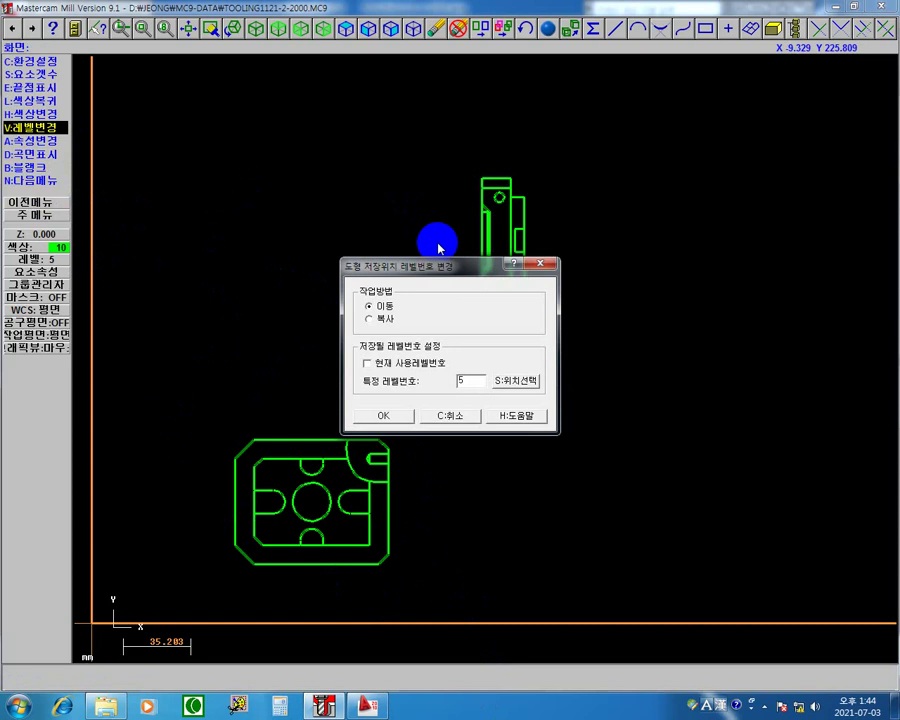
drag(434, 266, 643, 268)
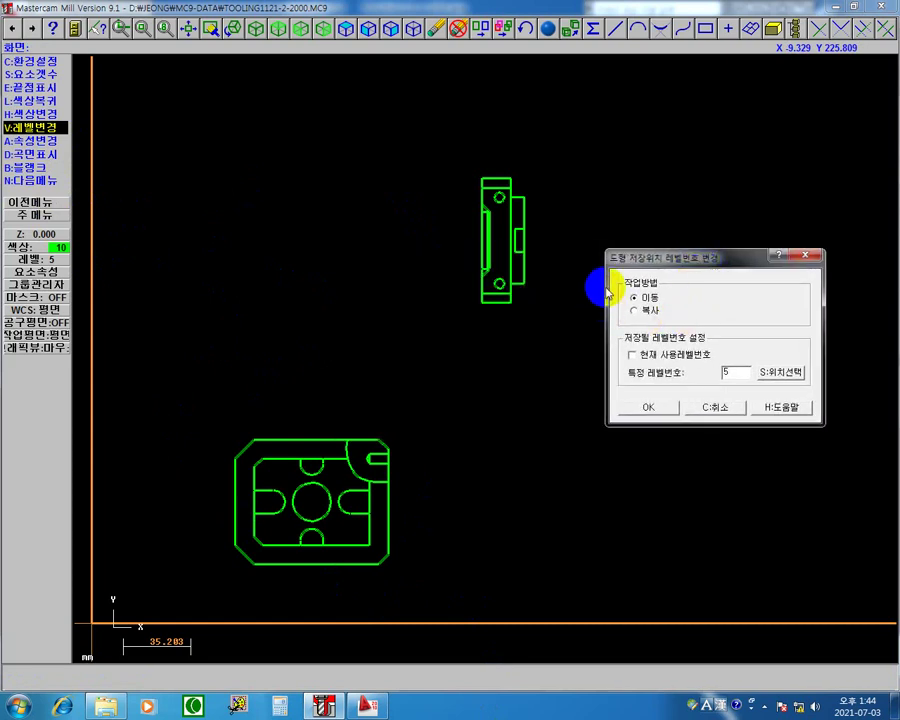
click(777, 374)
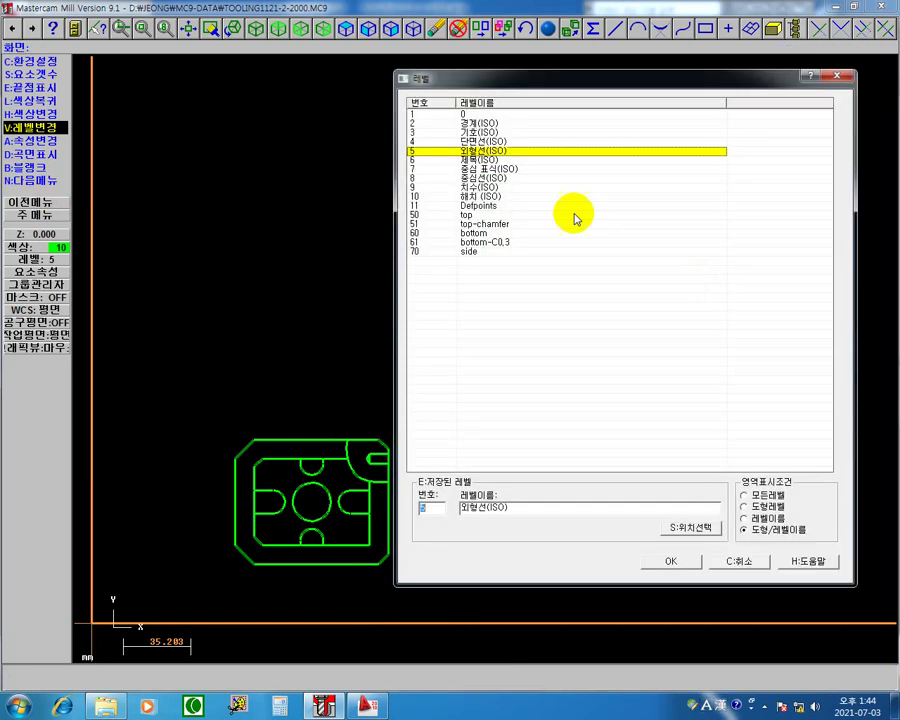
click(425, 234)
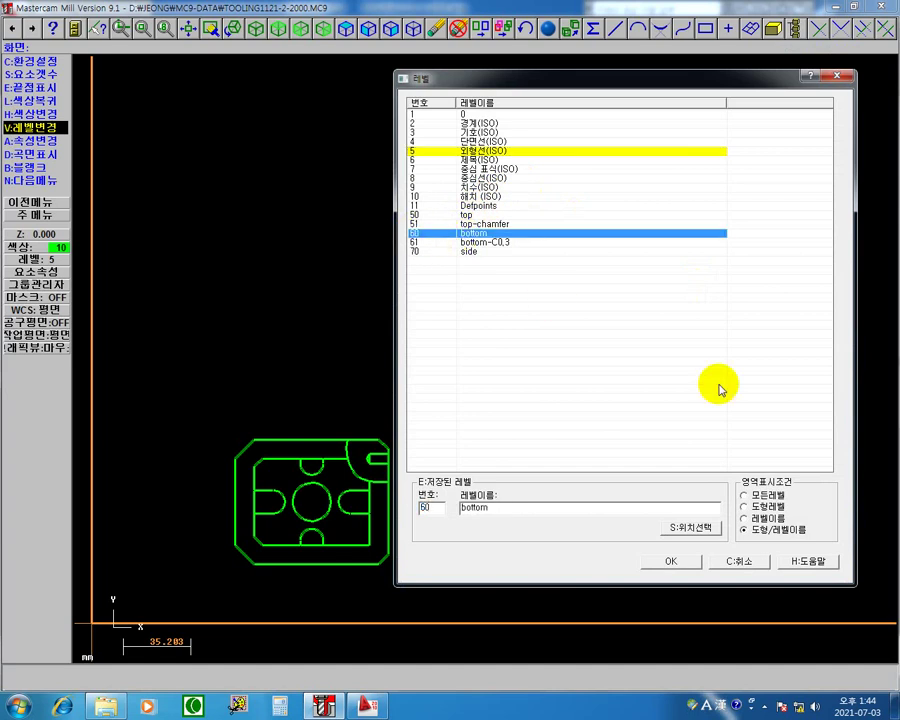
click(684, 568)
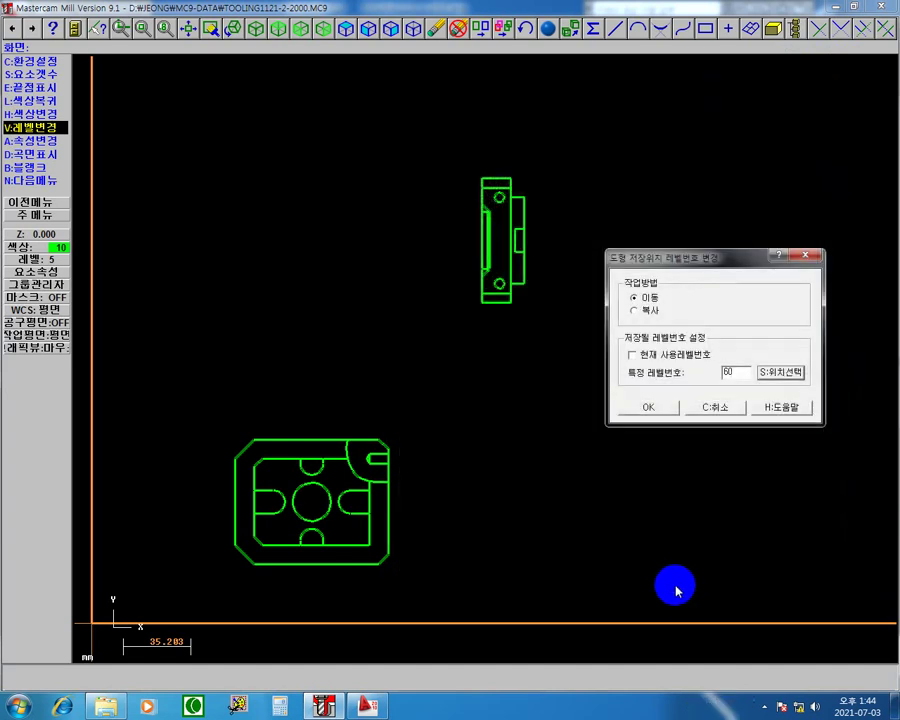
click(651, 409)
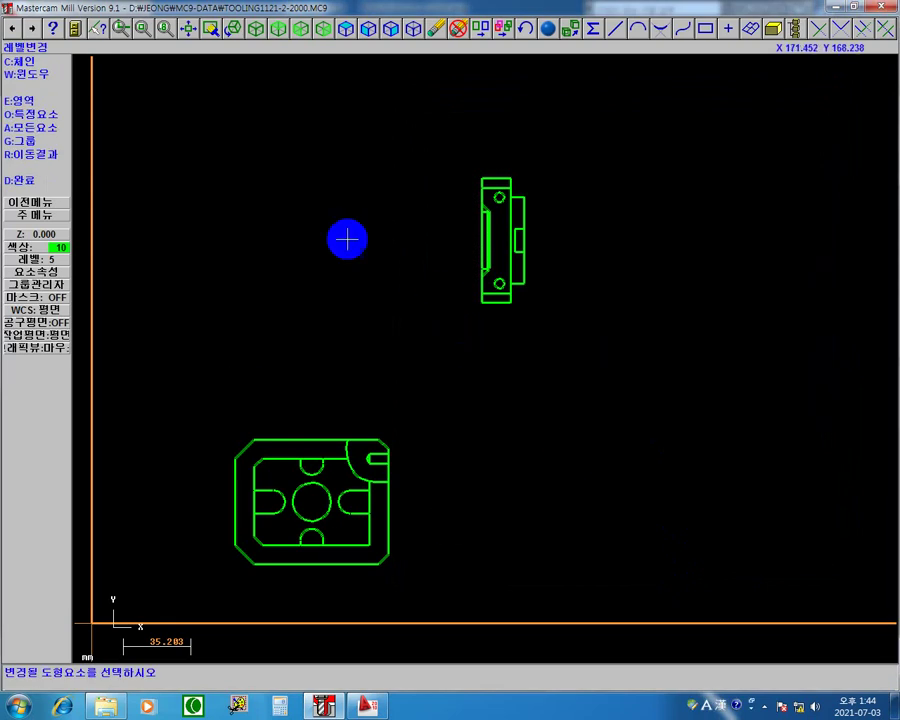
click(28, 74)
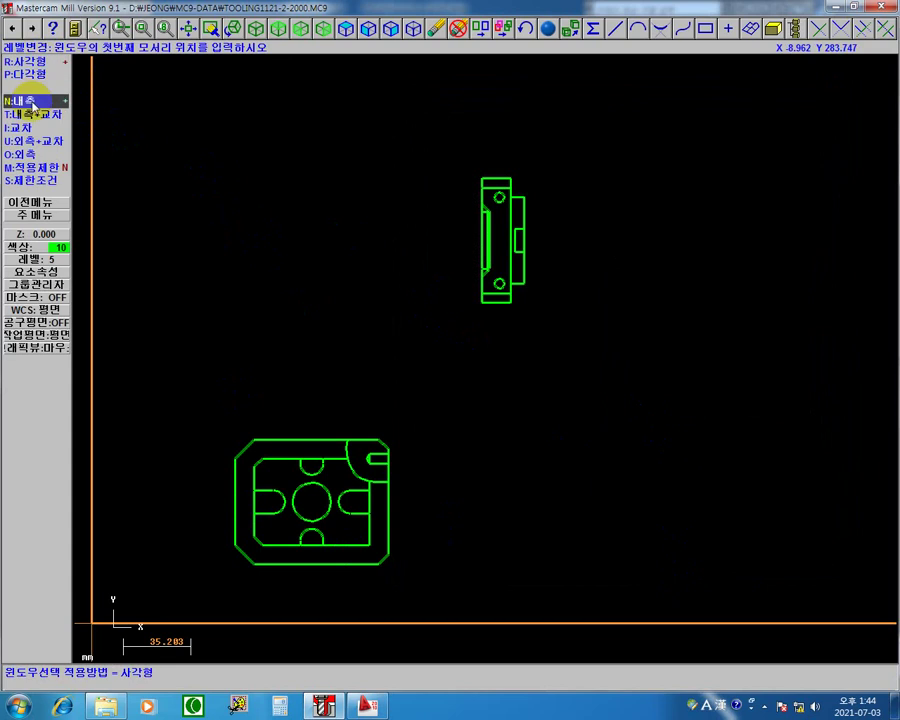
click(191, 385)
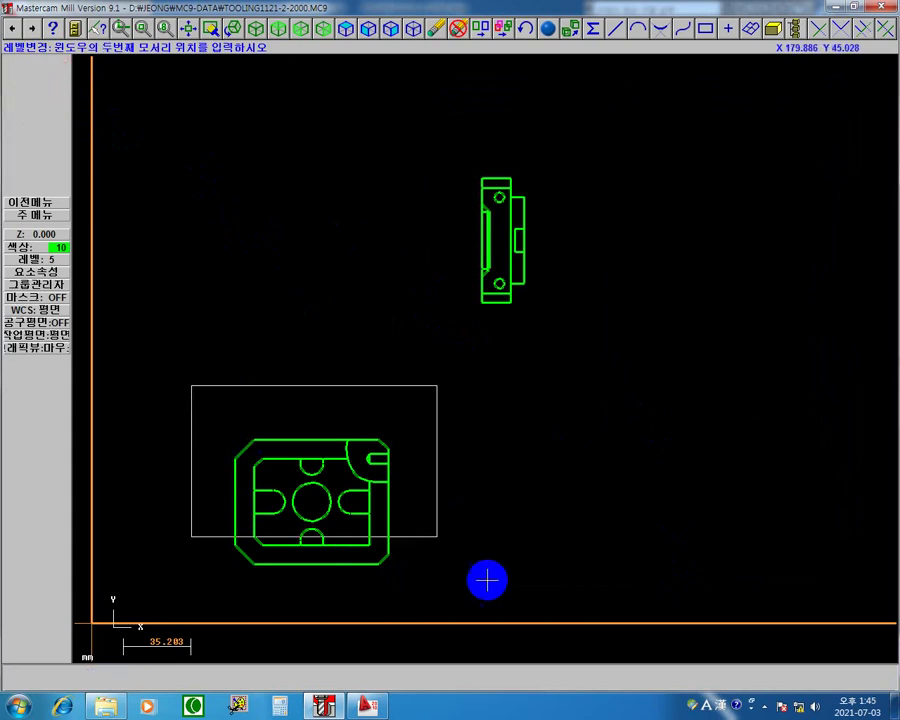
click(438, 608)
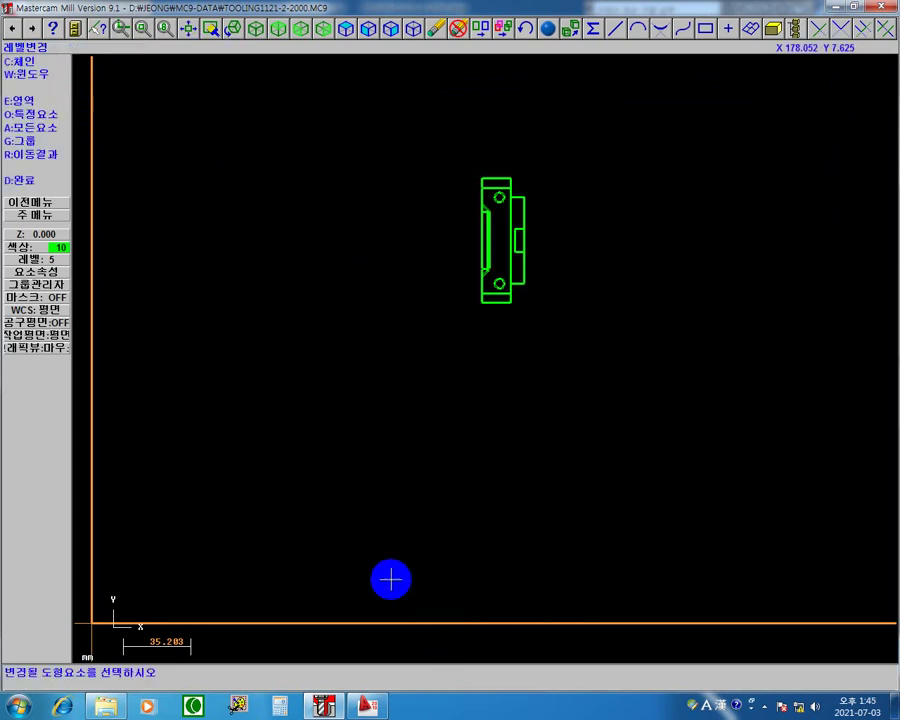
click(22, 180)
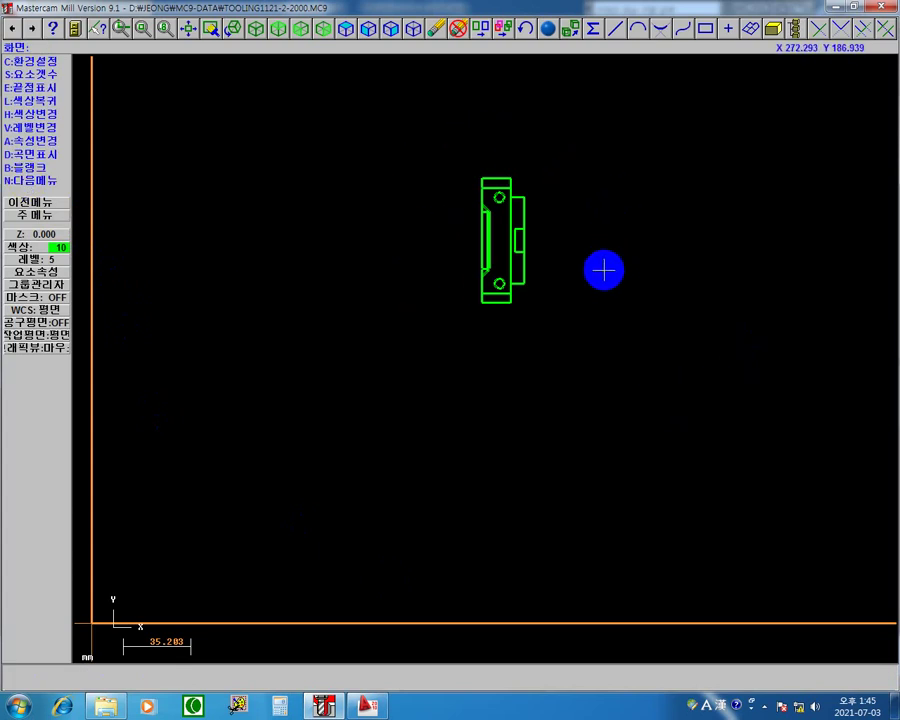
Move all geometry of the remaining side view, selected with a rectangular window, to level 70 (side).
click(40, 127)
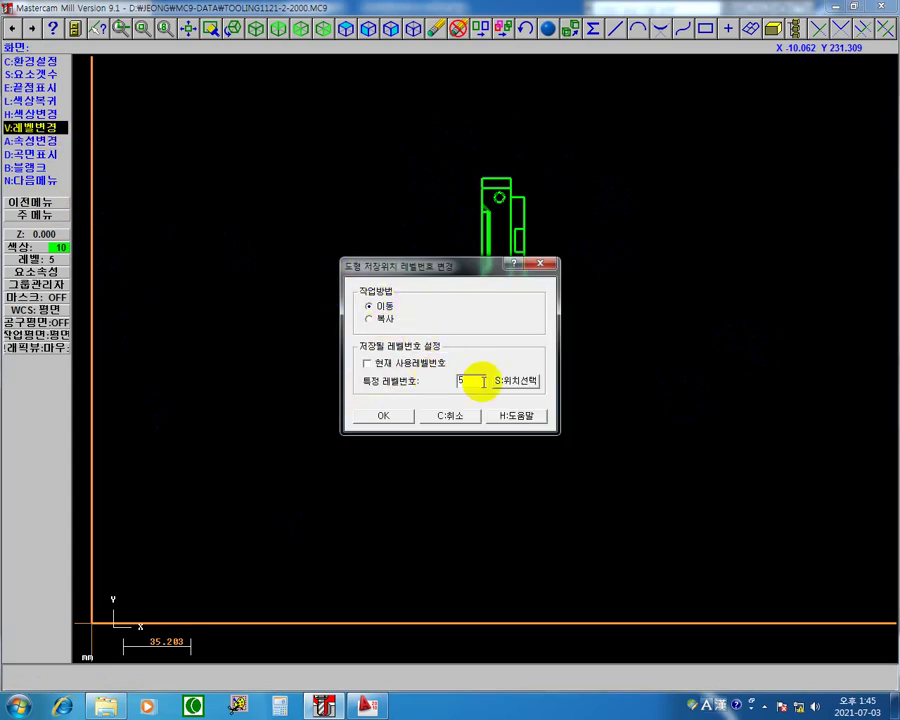
click(527, 385)
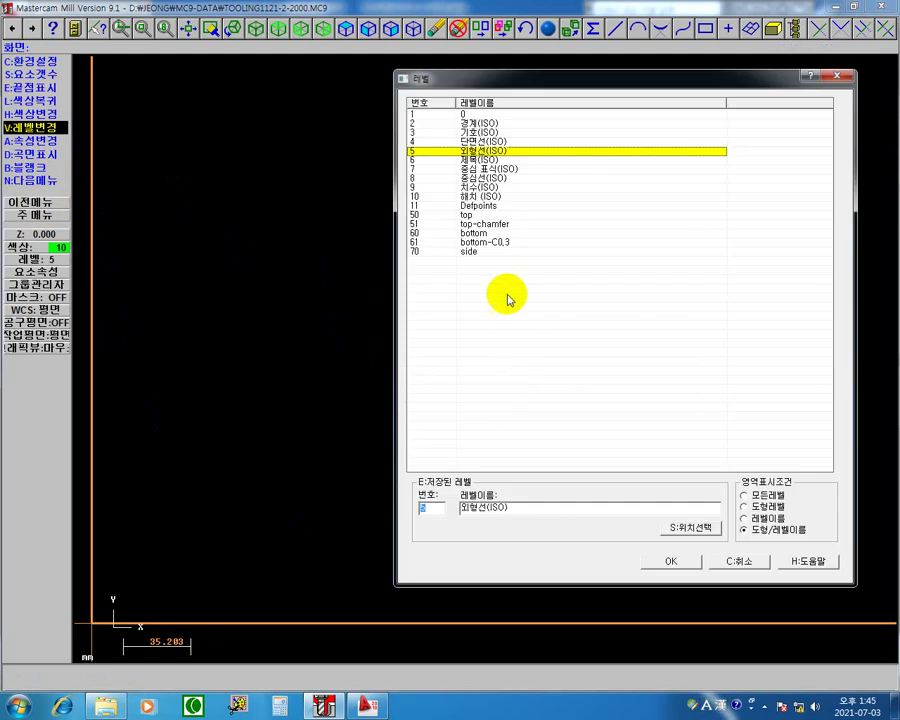
click(420, 252)
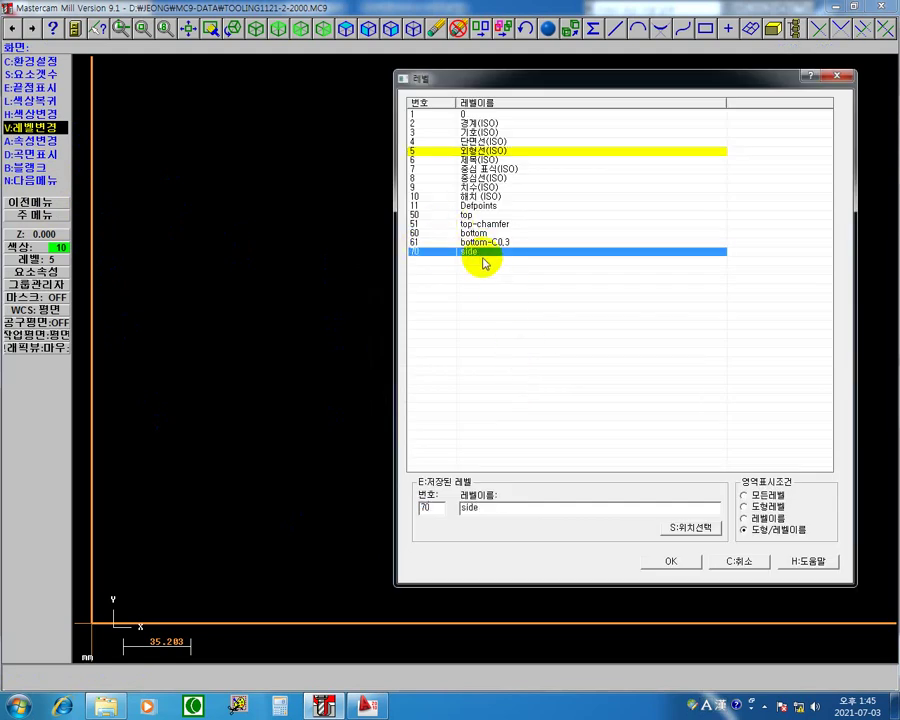
click(680, 565)
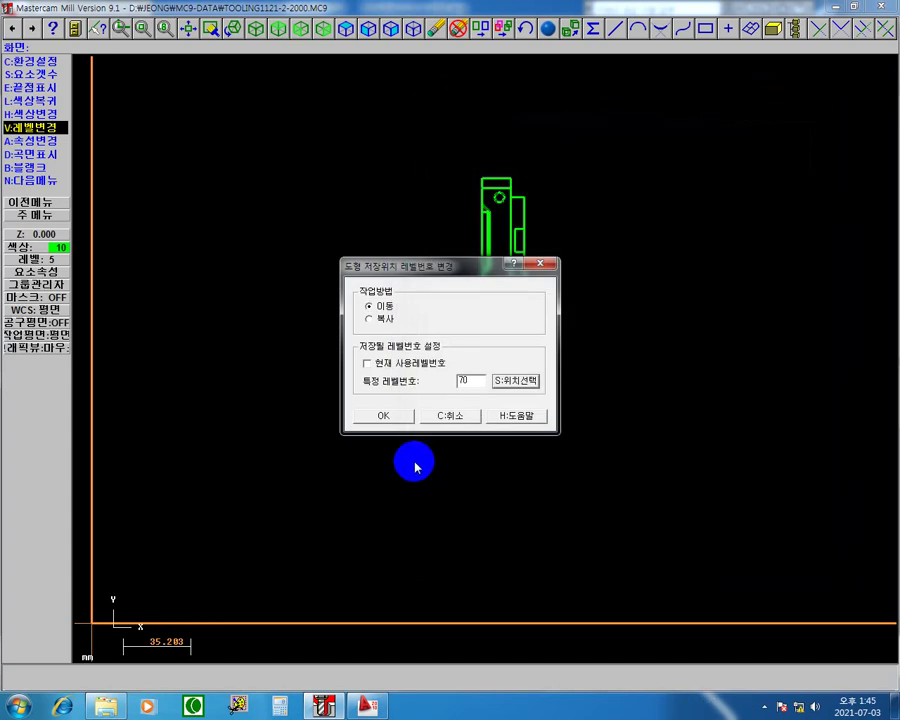
click(397, 418)
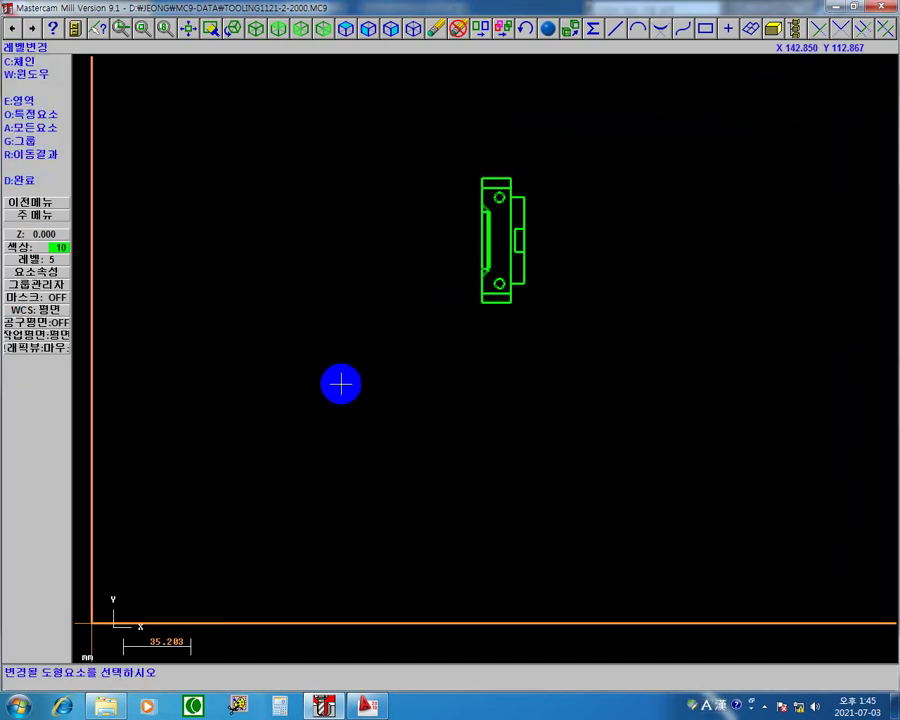
click(45, 83)
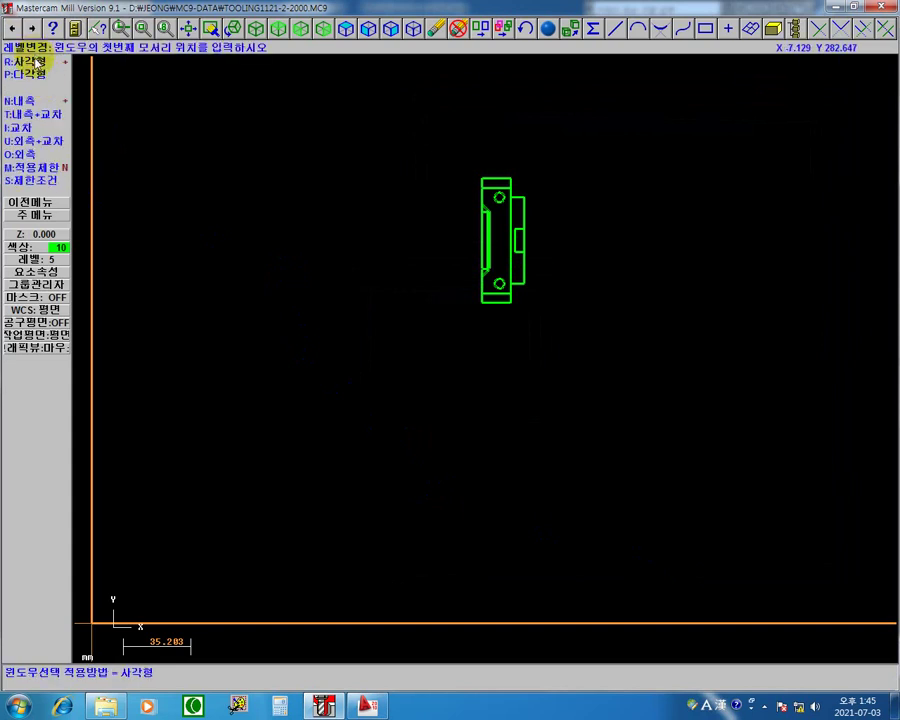
click(447, 138)
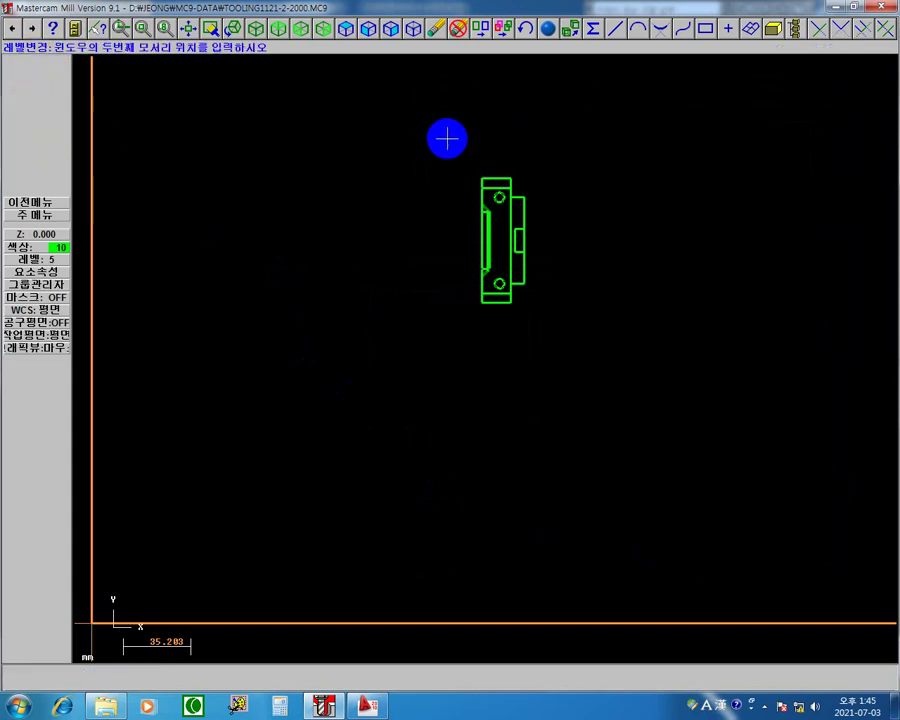
click(553, 348)
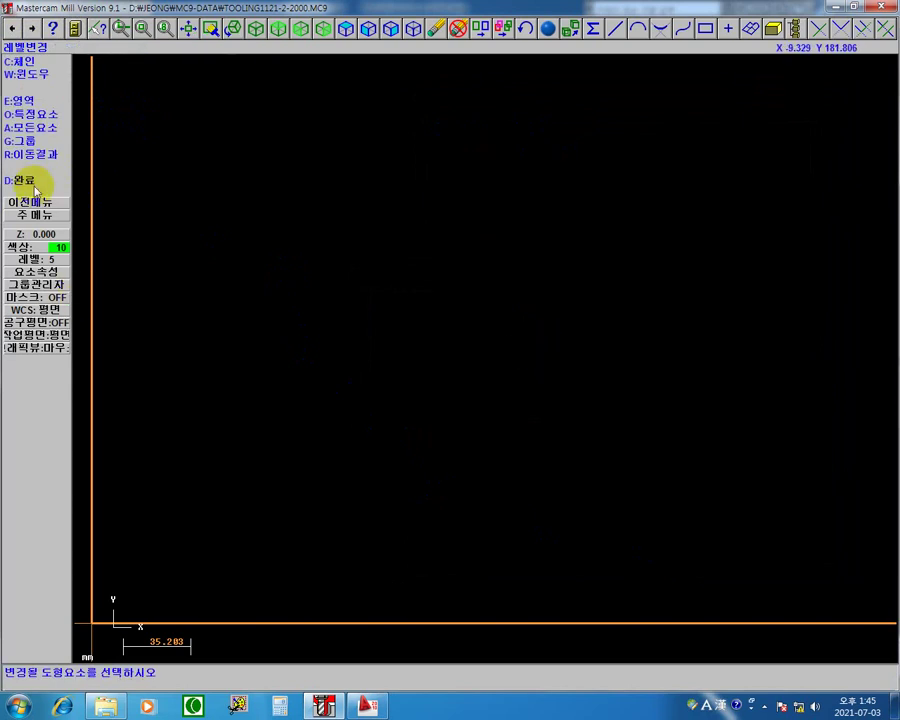
Finish the level change of the side view and return to the main menu.
click(33, 180)
click(55, 213)
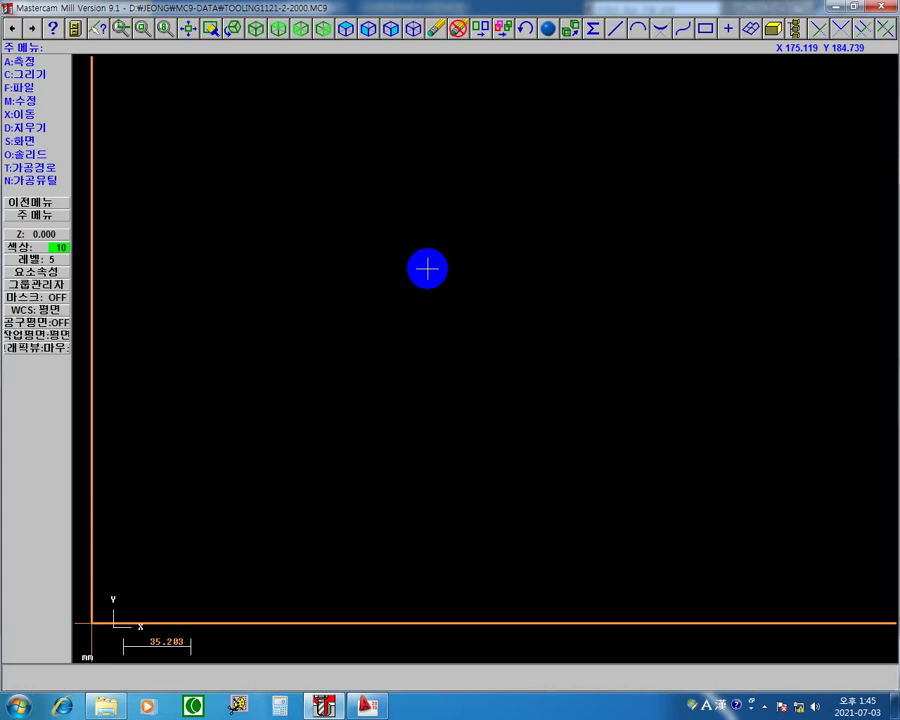
key(alt+z)
key(Escape)
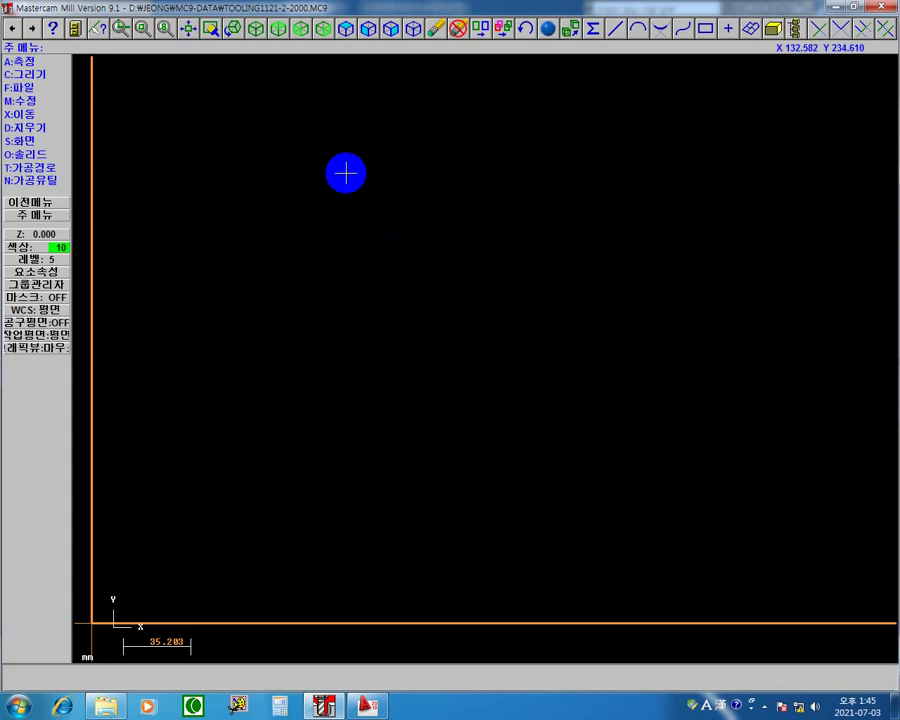
key(F9)
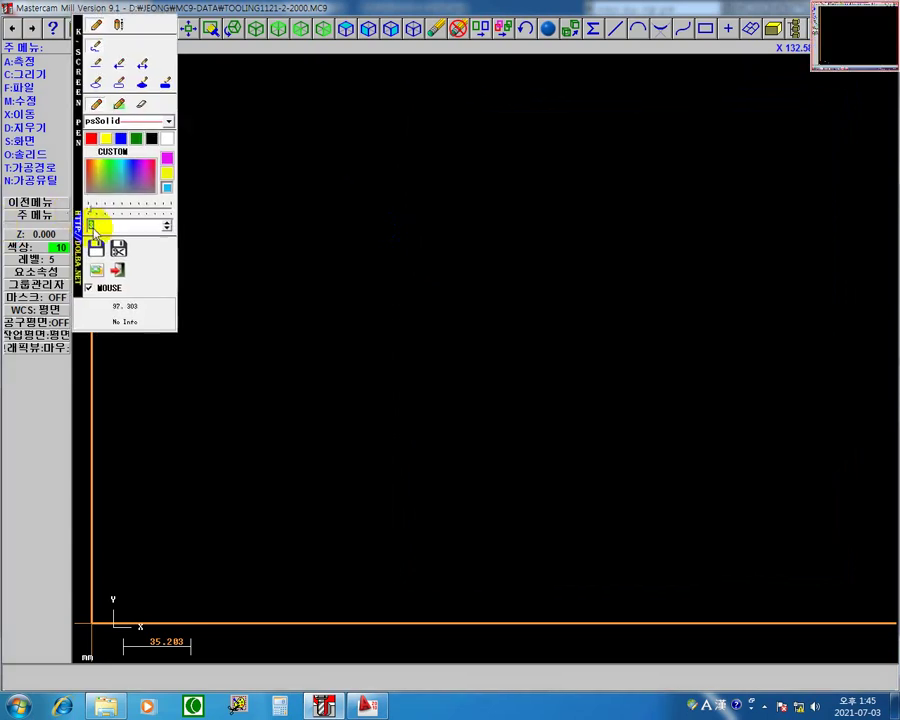
drag(76, 214, 600, 406)
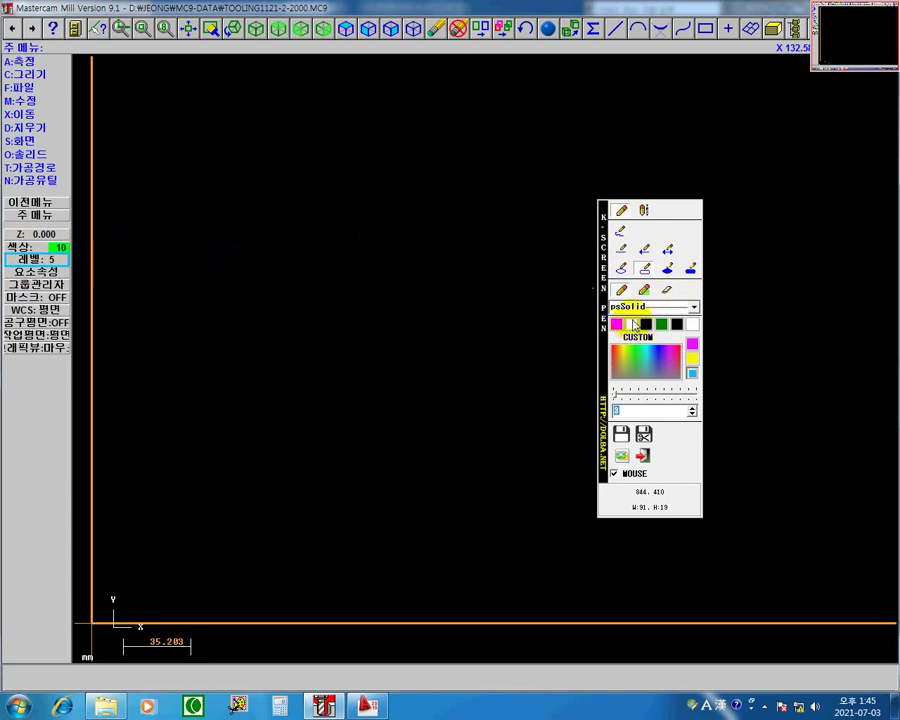
click(645, 249)
drag(171, 327, 68, 260)
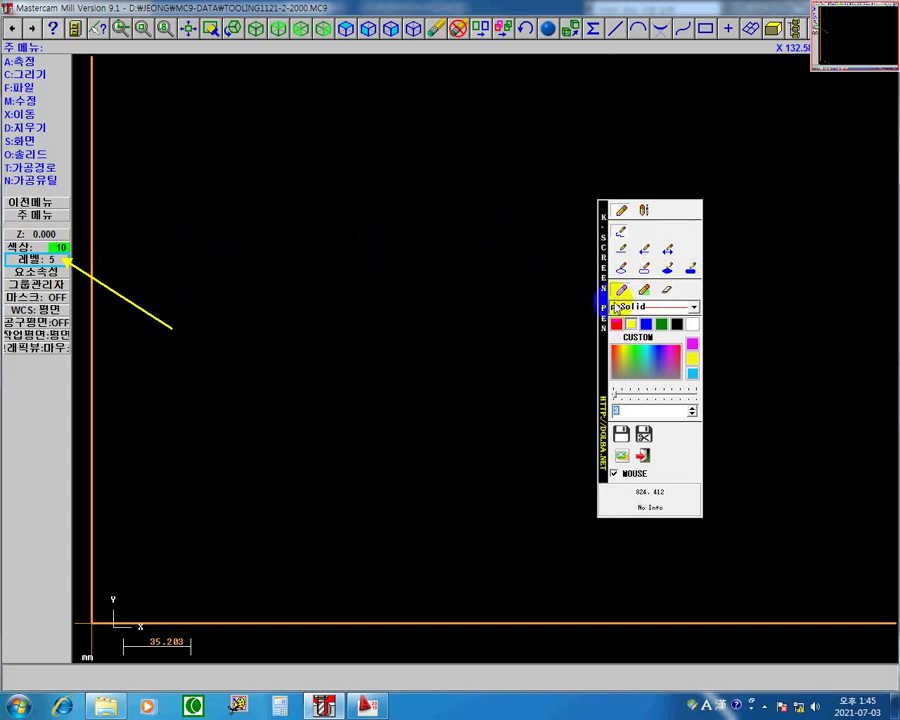
click(676, 325)
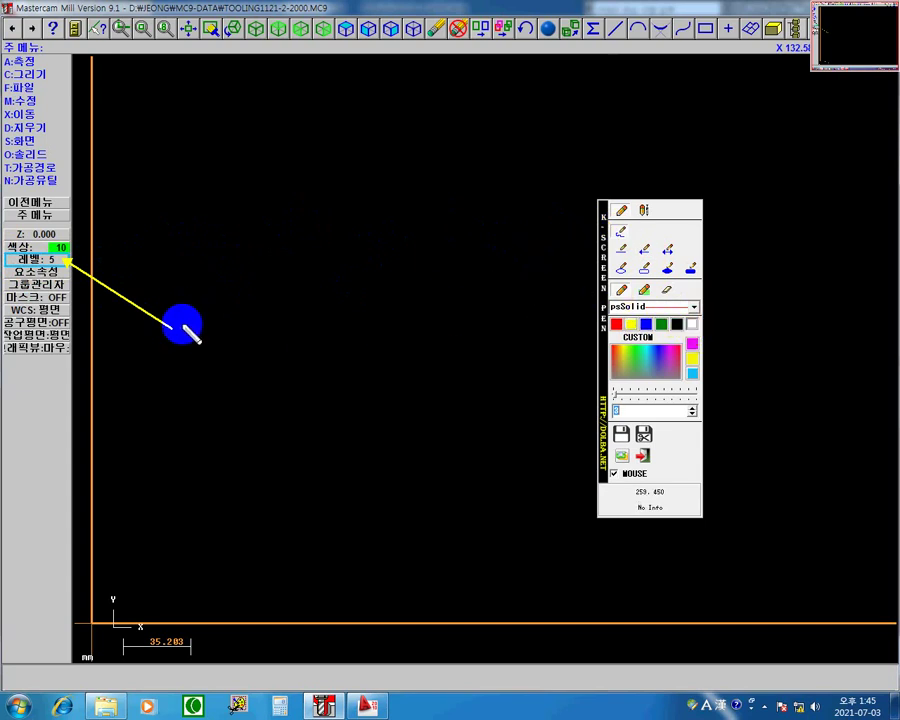
mouse_move(201, 312)
mouse_down()
mouse_move(214, 326)
mouse_move(203, 341)
mouse_move(259, 311)
mouse_up()
drag(251, 312, 250, 343)
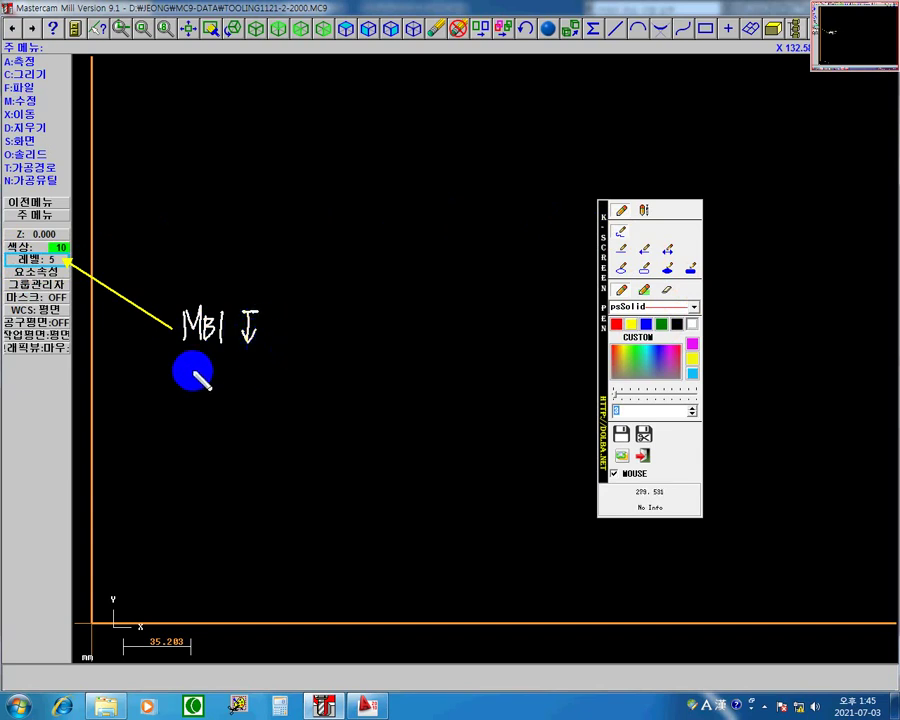
mouse_move(179, 390)
mouse_down()
mouse_move(190, 362)
mouse_move(199, 390)
mouse_move(213, 370)
mouse_move(221, 391)
mouse_move(240, 366)
mouse_up()
drag(240, 369, 240, 383)
drag(234, 376, 246, 376)
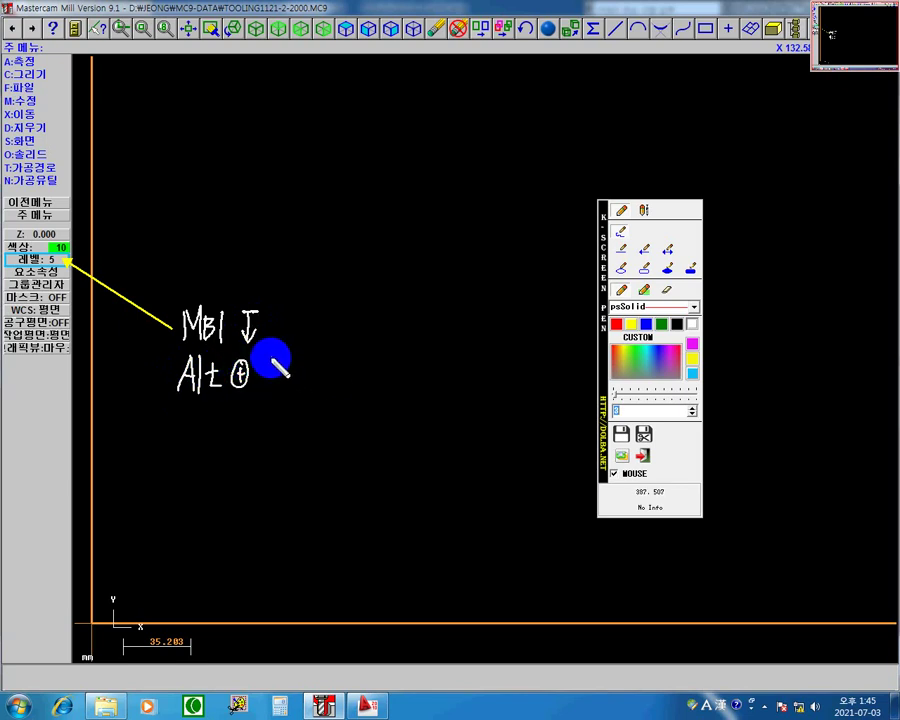
mouse_move(268, 364)
mouse_down()
mouse_move(261, 384)
mouse_move(293, 388)
mouse_up()
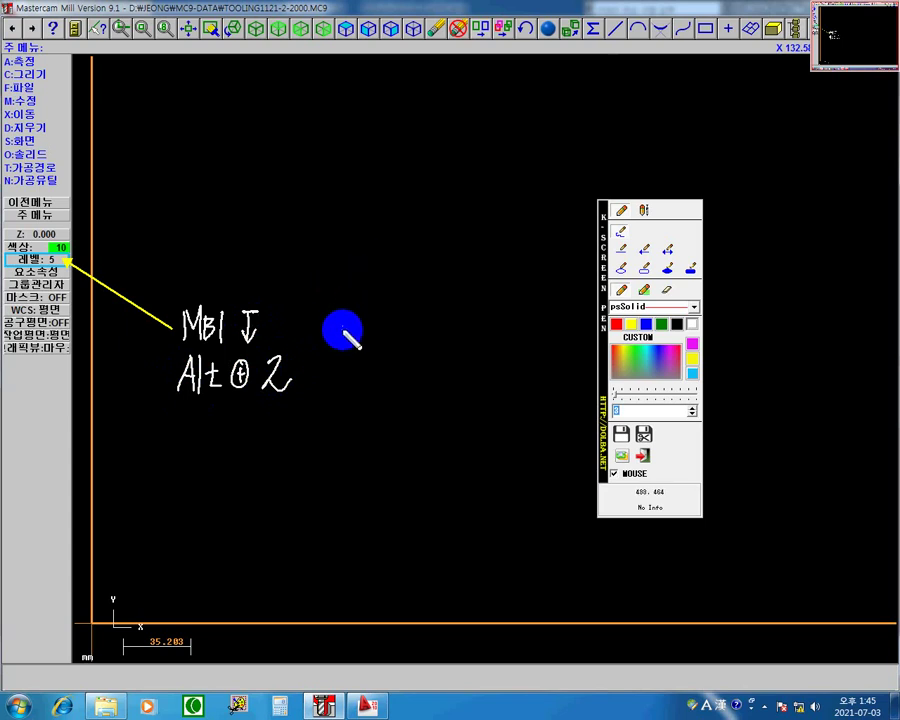
key(Escape)
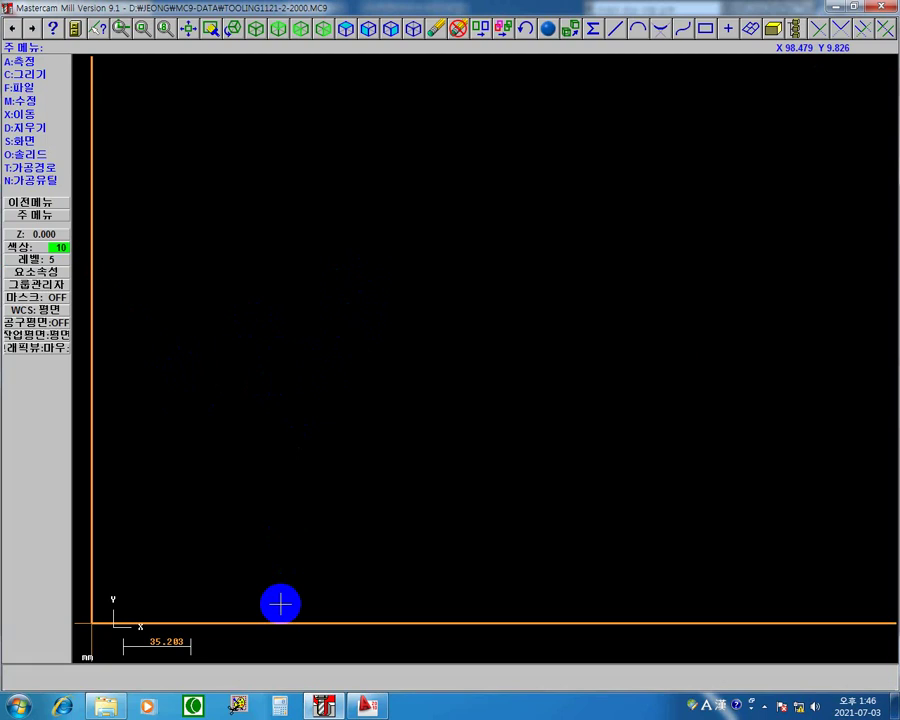
Make level 50 (top) the current level and hide level 5 (외형선(ISO)) to display only the top view.
key(alt+z)
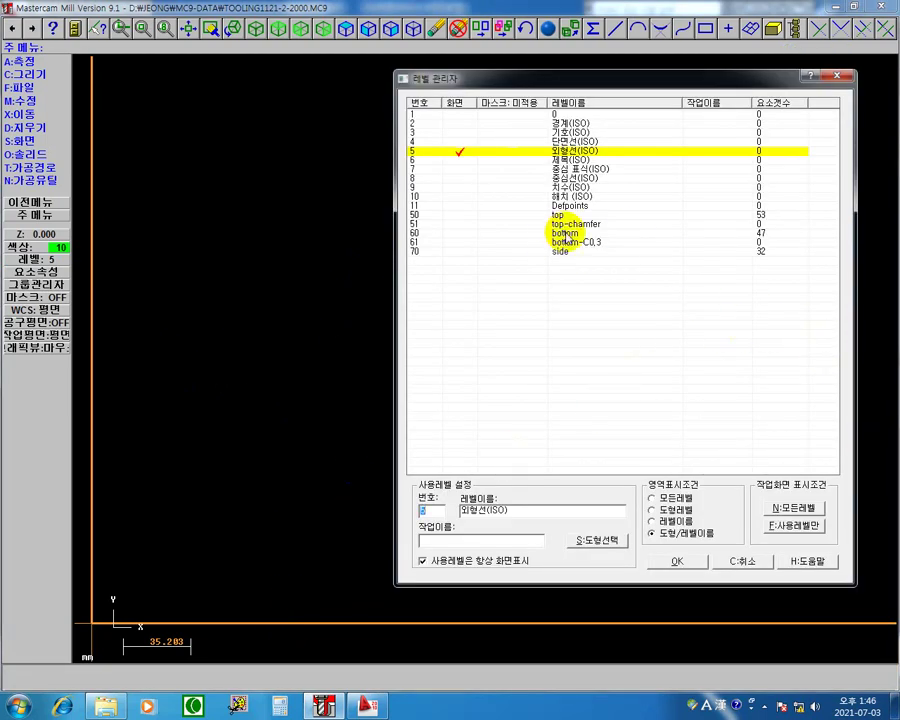
click(419, 152)
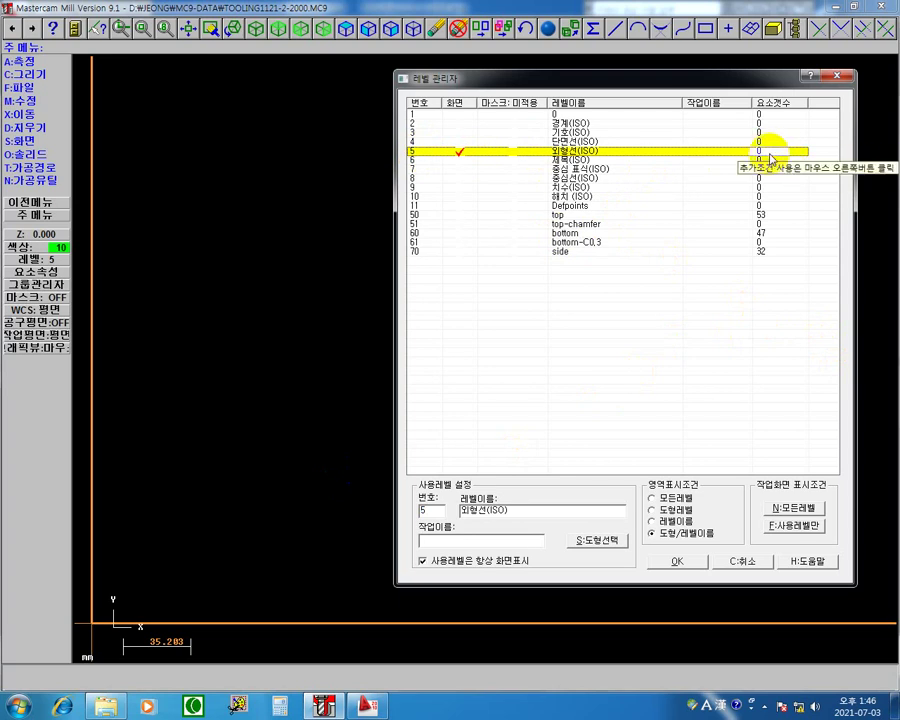
click(426, 217)
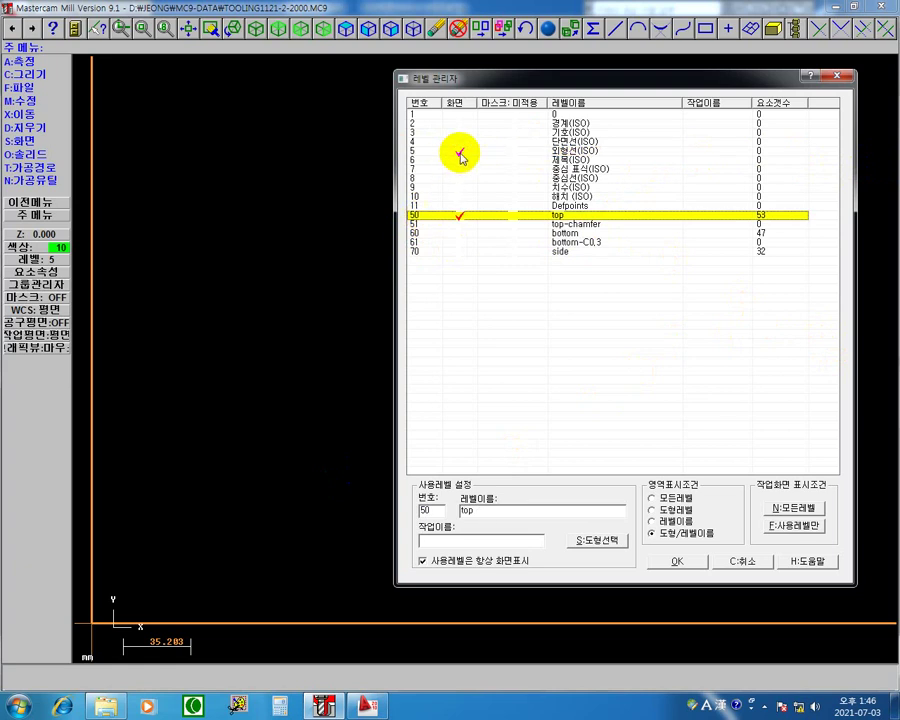
click(460, 151)
click(420, 217)
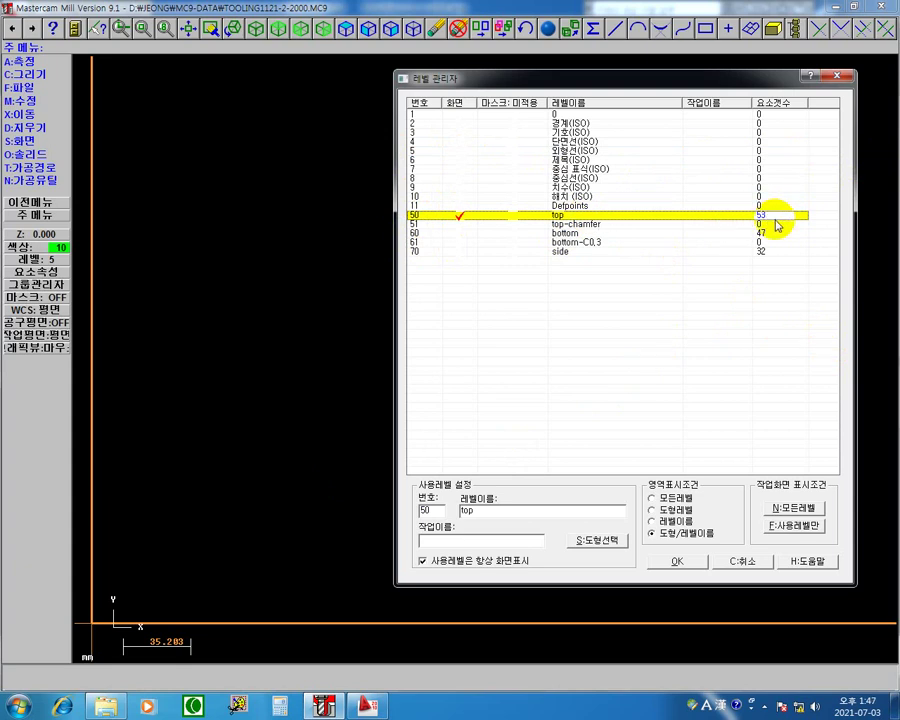
click(679, 562)
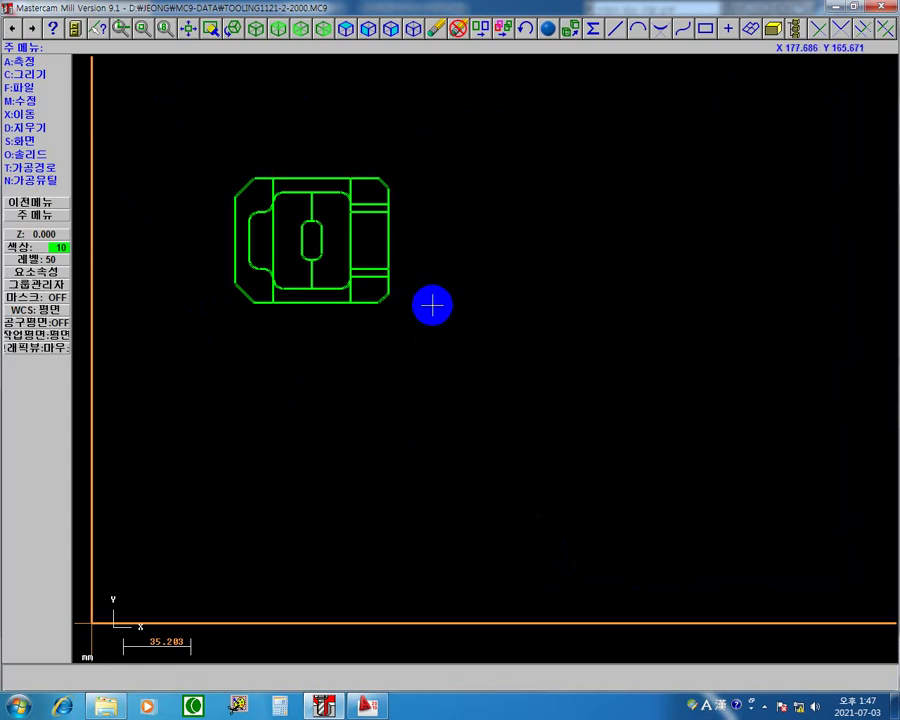
Make level 60 (bottom) the current level and hide level 50 to check the bottom view alone.
click(50, 252)
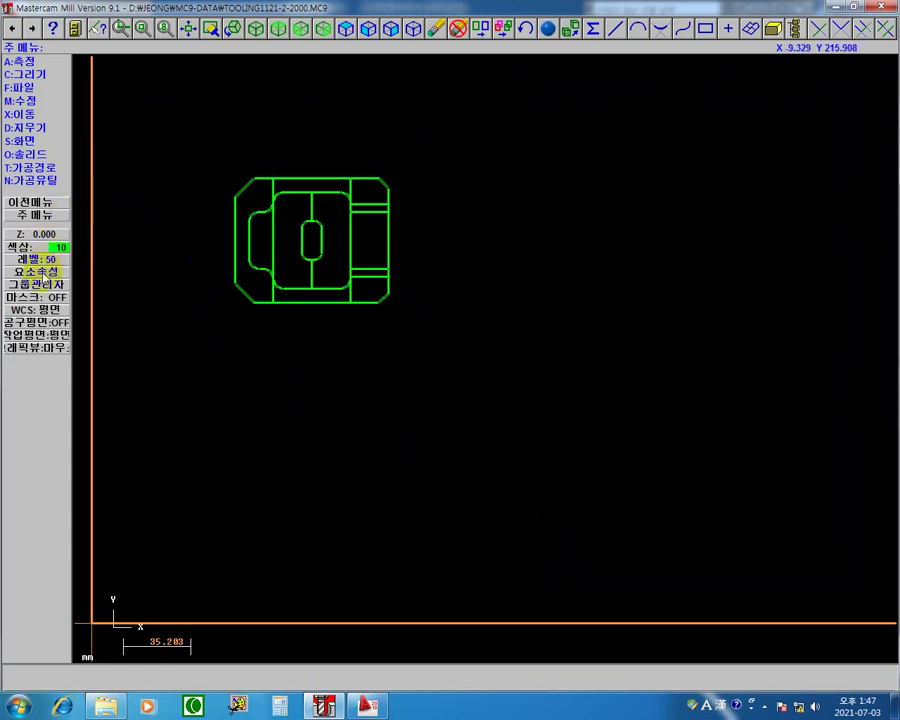
click(48, 259)
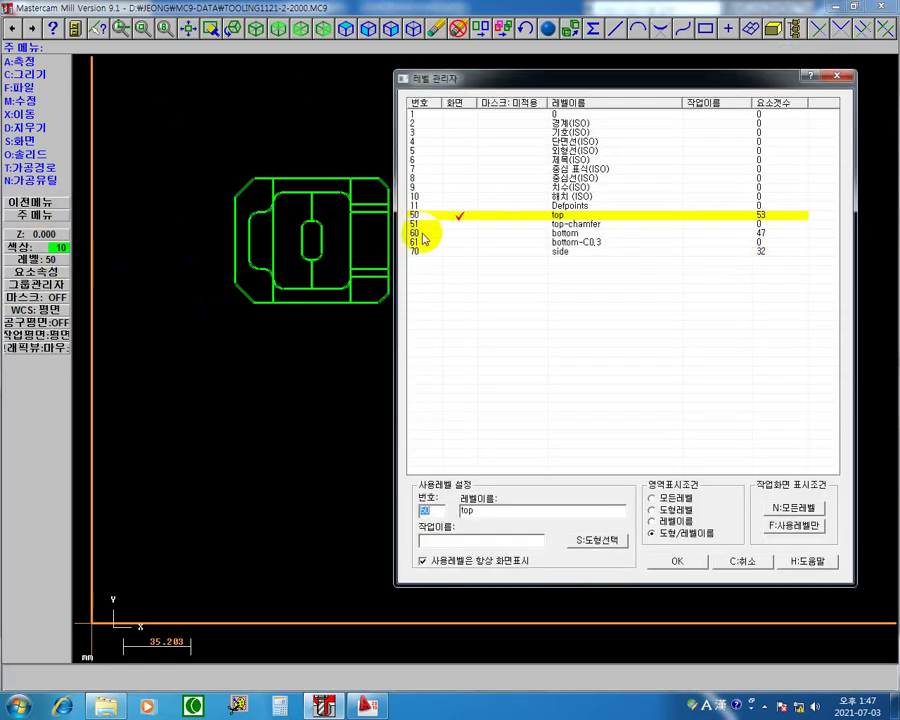
click(423, 237)
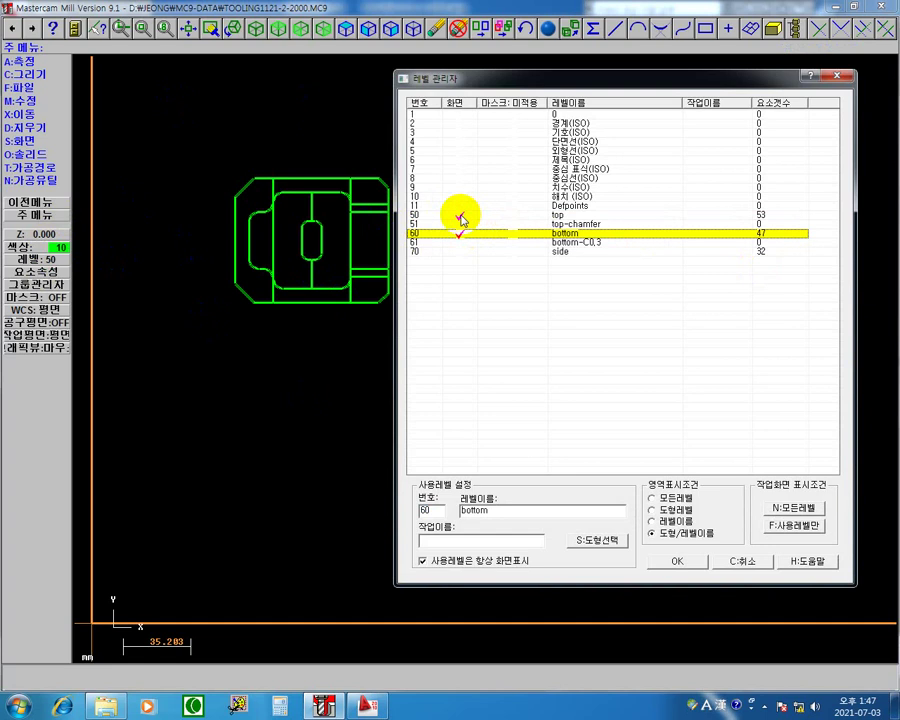
click(428, 238)
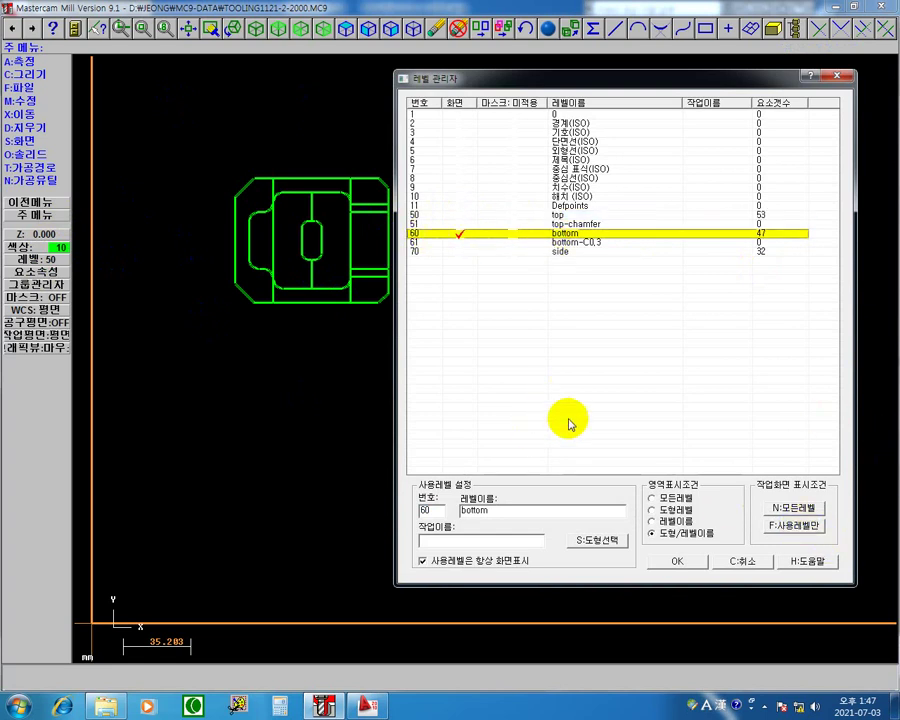
click(677, 564)
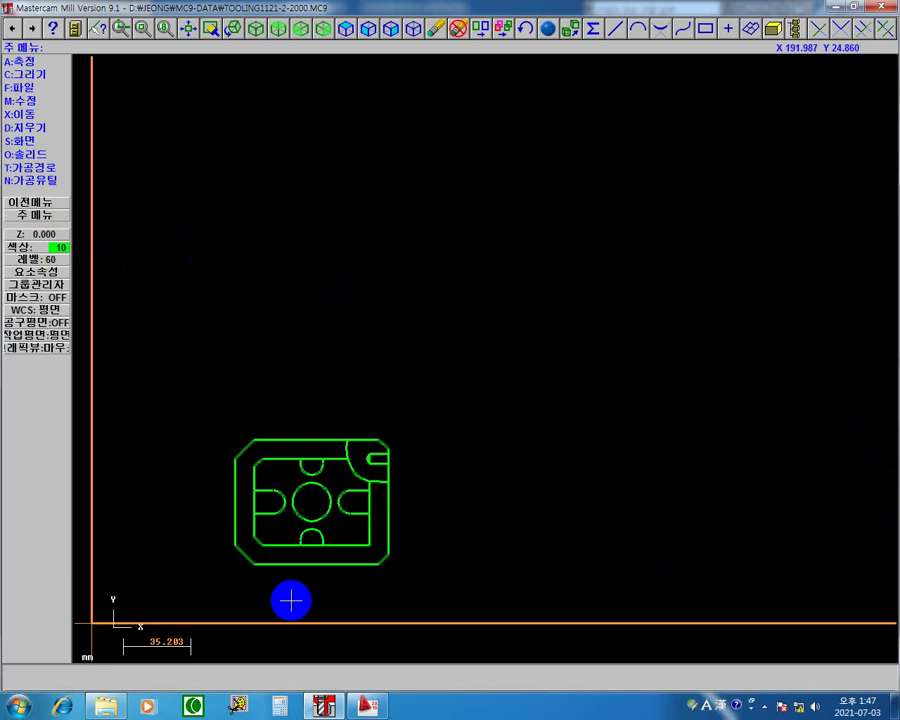
Make level 70 (side) the current level and display only that level to check the side view.
click(60, 260)
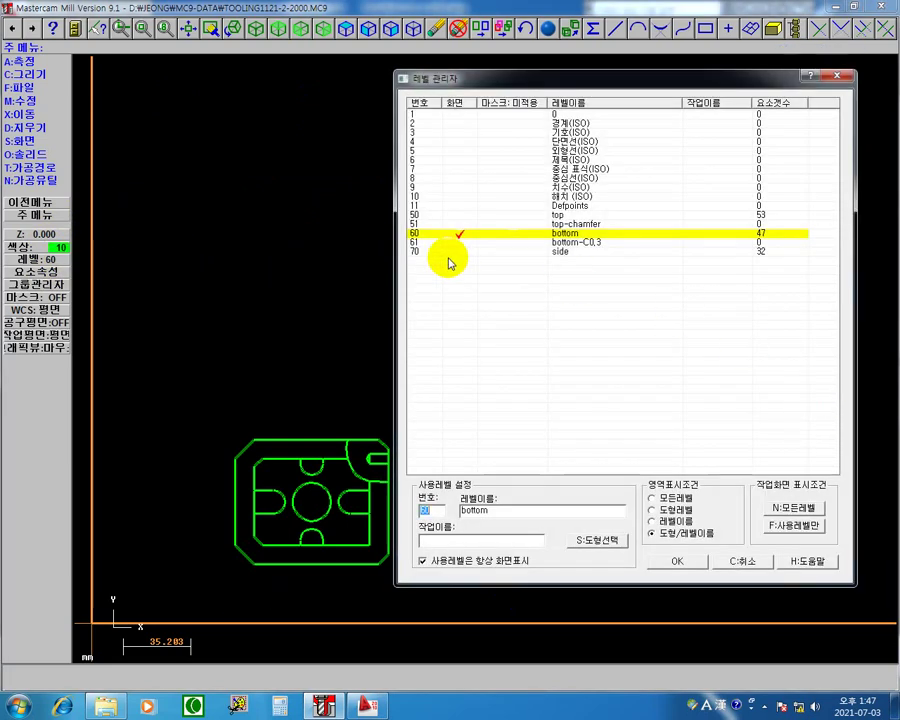
click(458, 252)
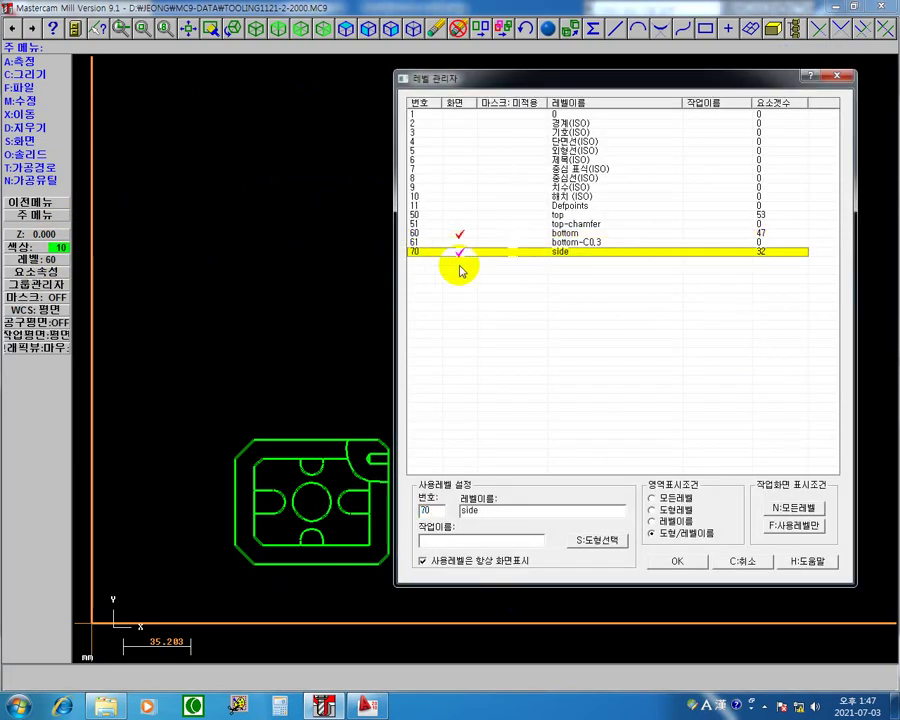
click(780, 522)
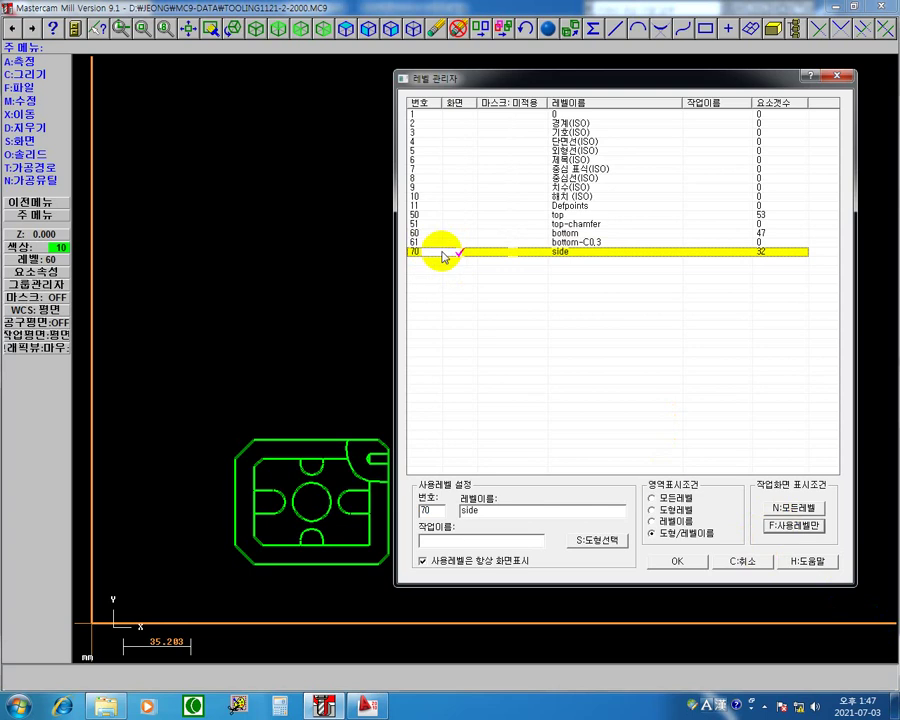
click(677, 562)
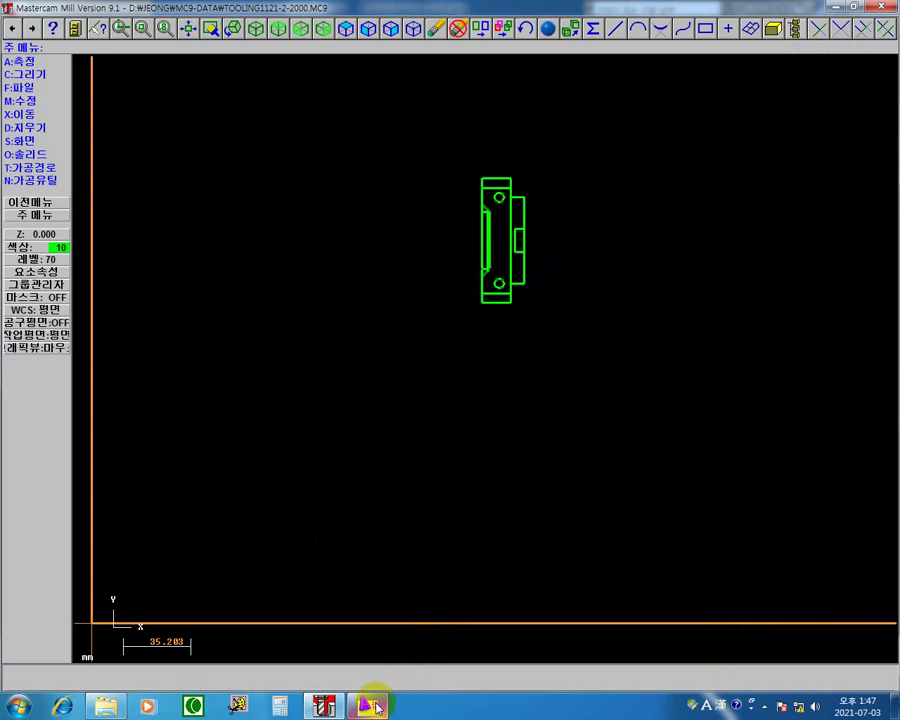
mouse_move(379, 701)
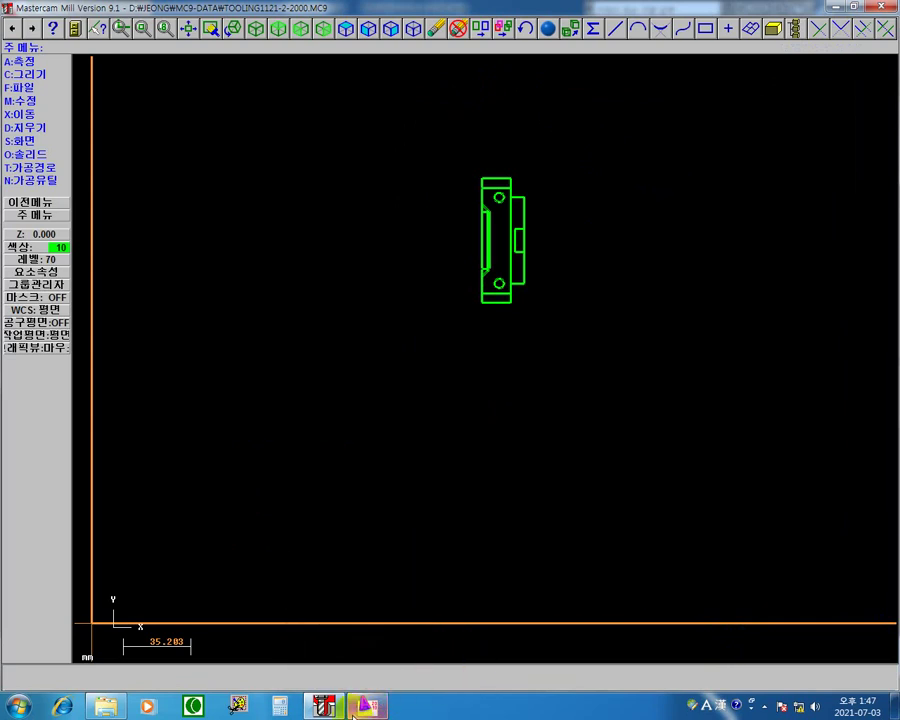
mouse_move(321, 705)
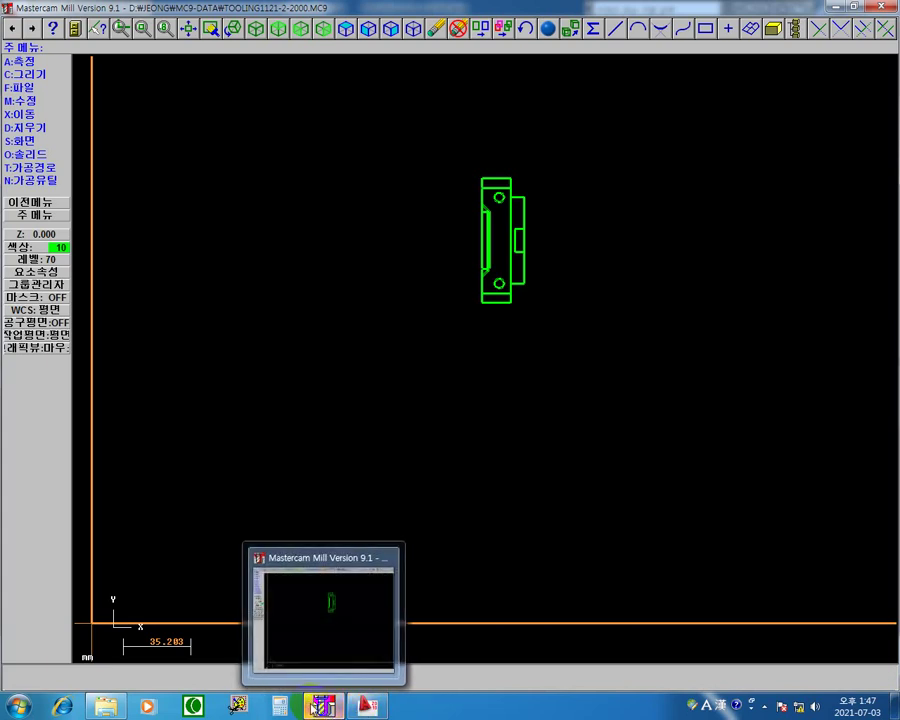
Make level 50 (top) the current level while keeping level 70 (side) displayed with it.
click(60, 262)
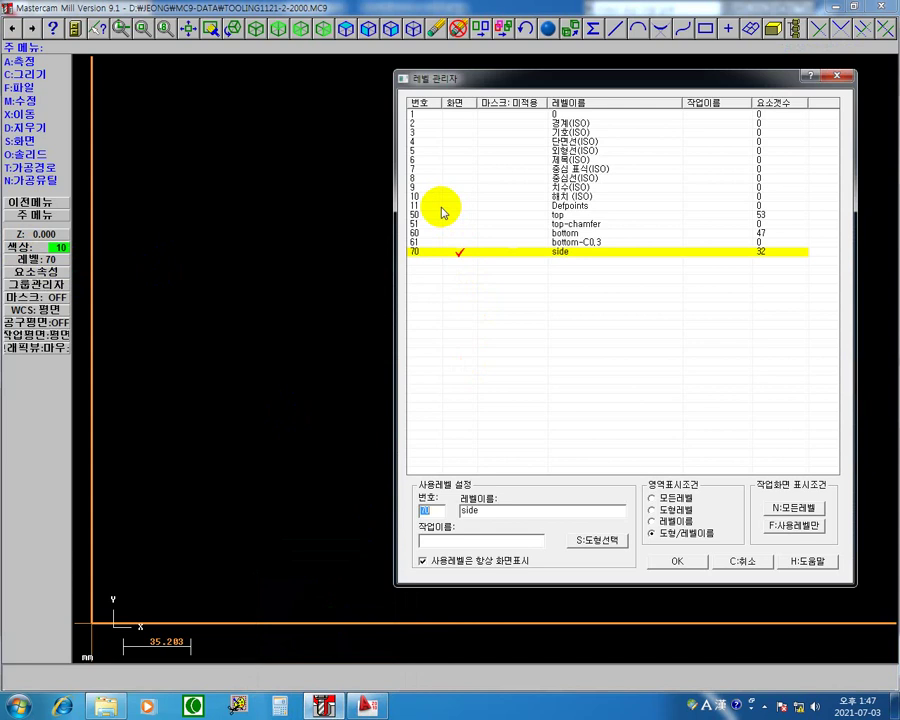
click(431, 215)
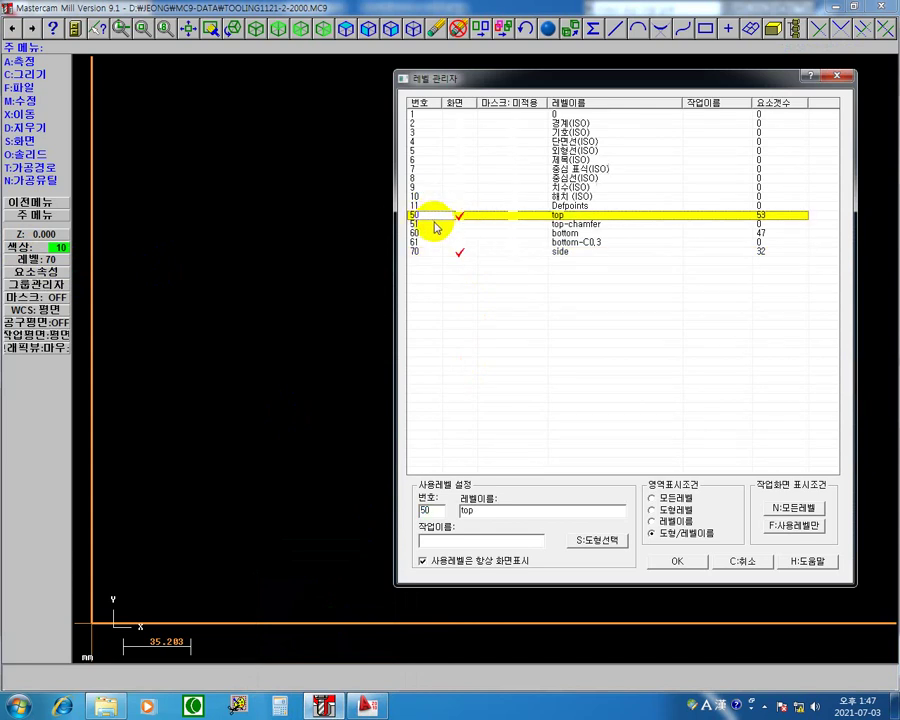
click(460, 252)
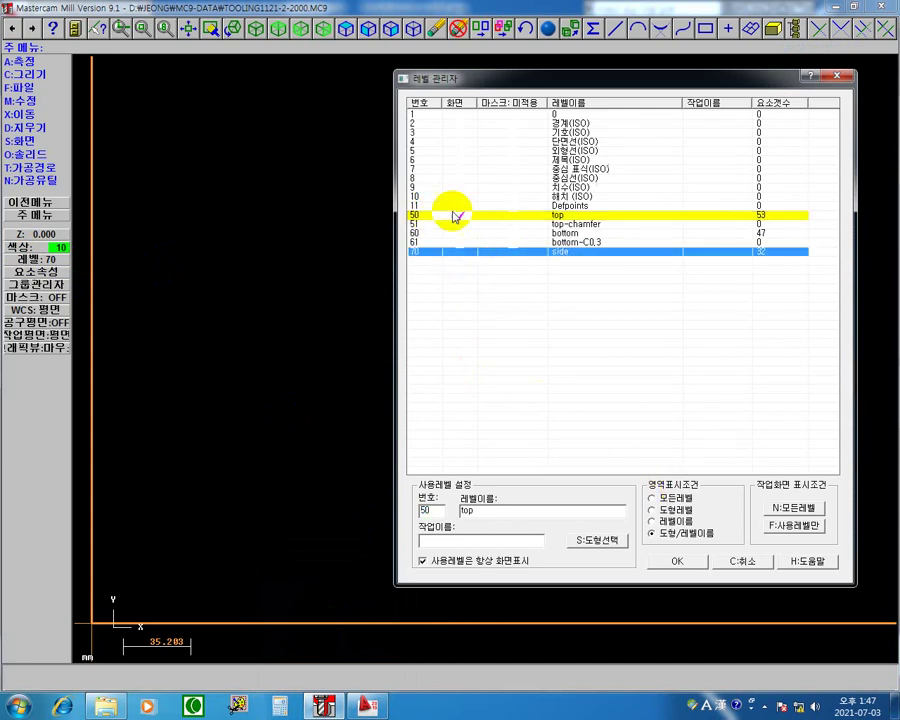
click(420, 215)
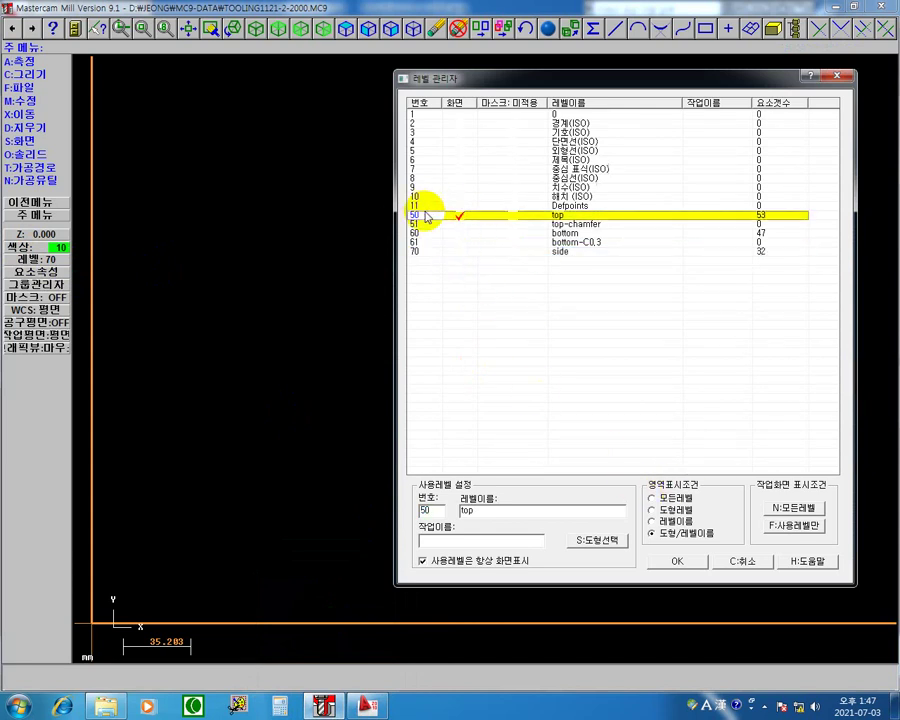
click(460, 252)
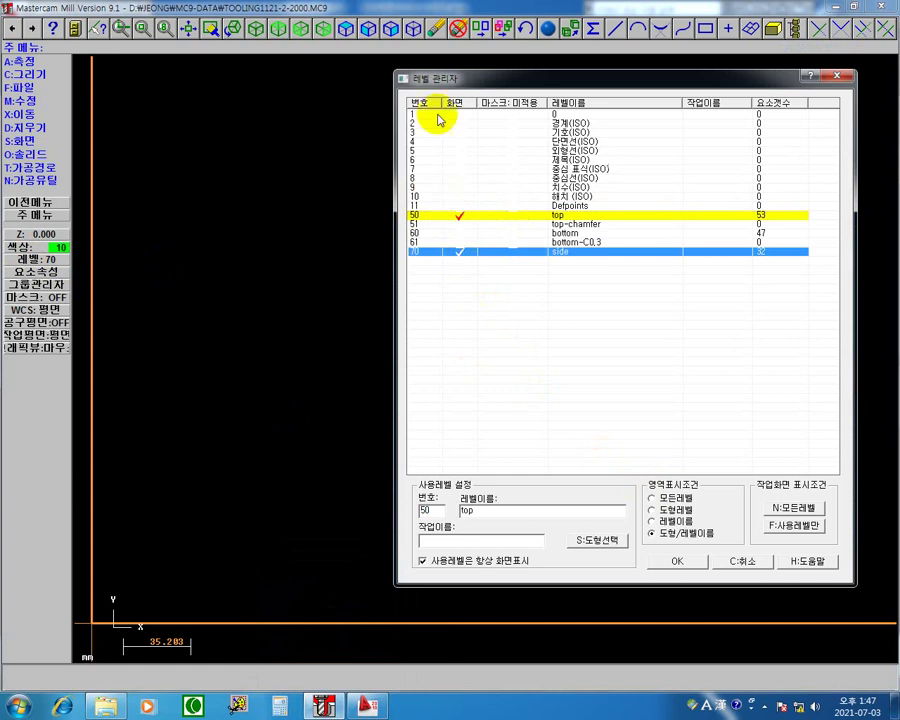
drag(477, 93, 459, 91)
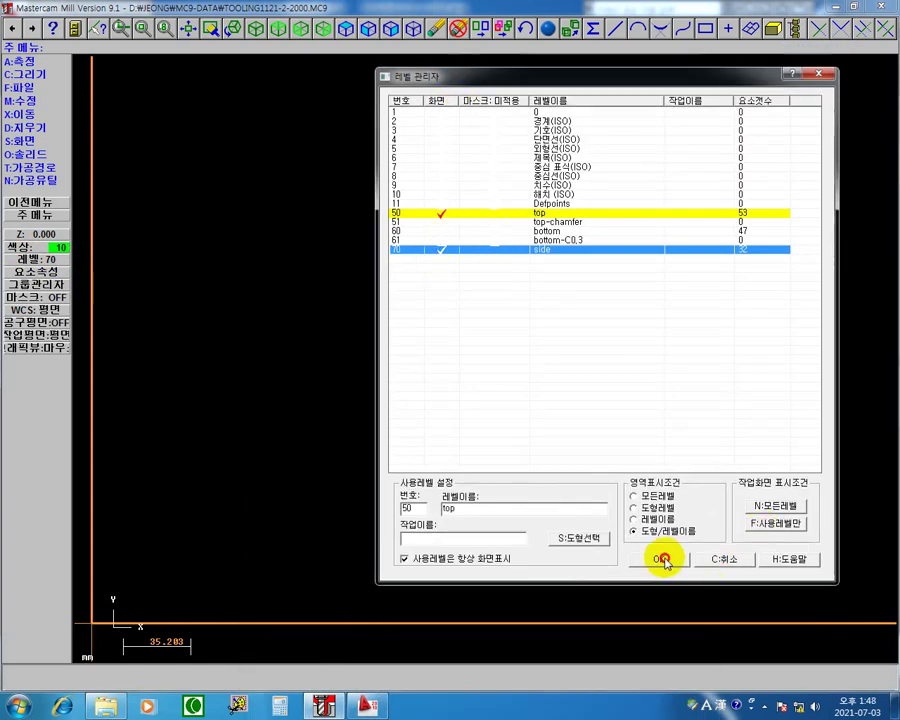
click(664, 558)
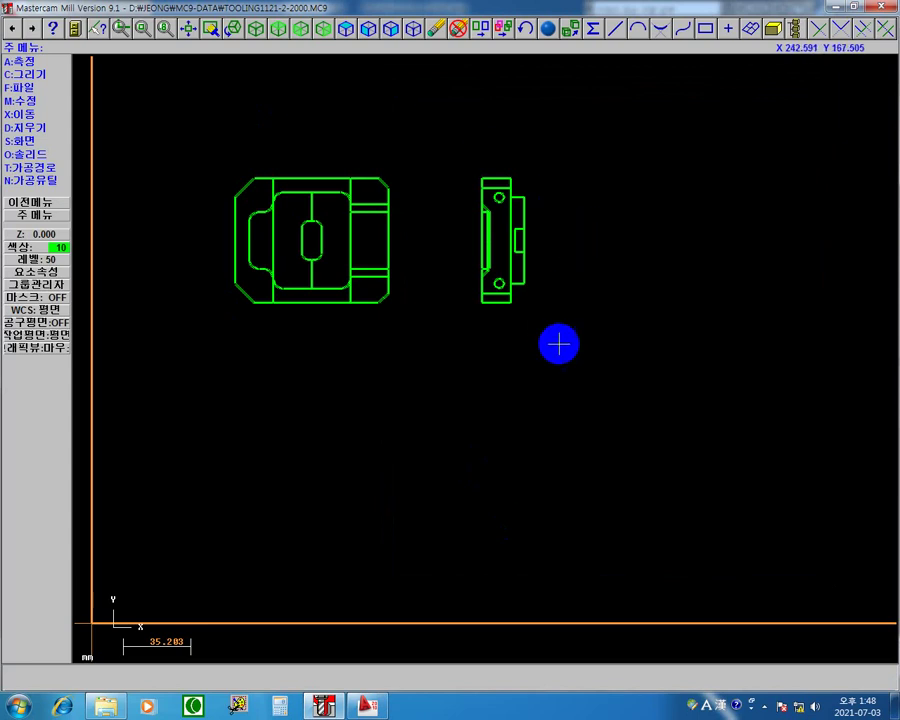
Hide level 70 (side) so that only the current level 50 (top) is displayed.
click(37, 259)
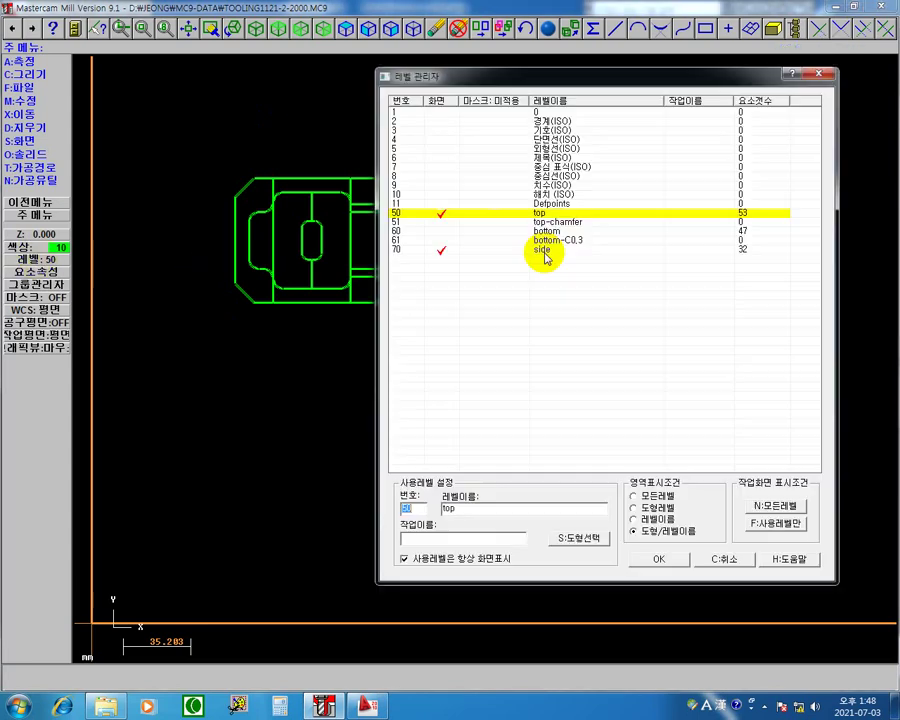
click(404, 216)
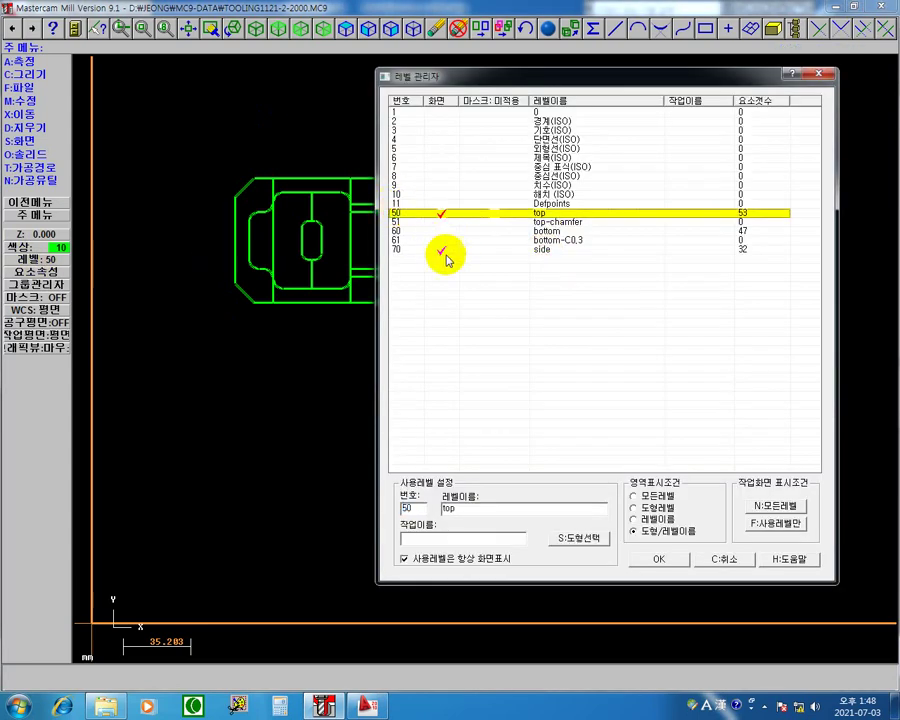
click(440, 250)
click(412, 214)
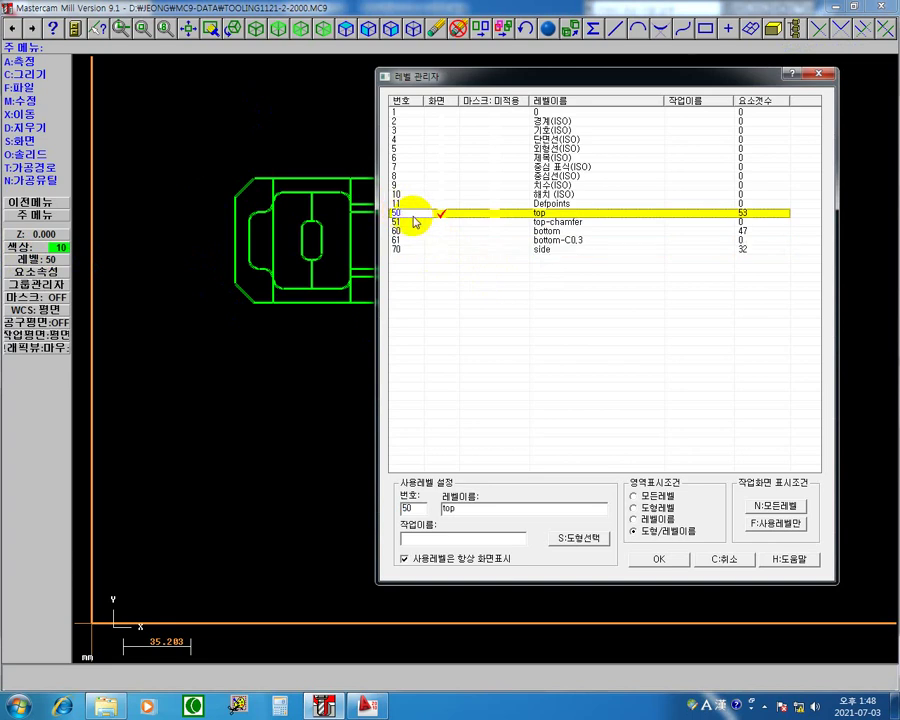
click(664, 566)
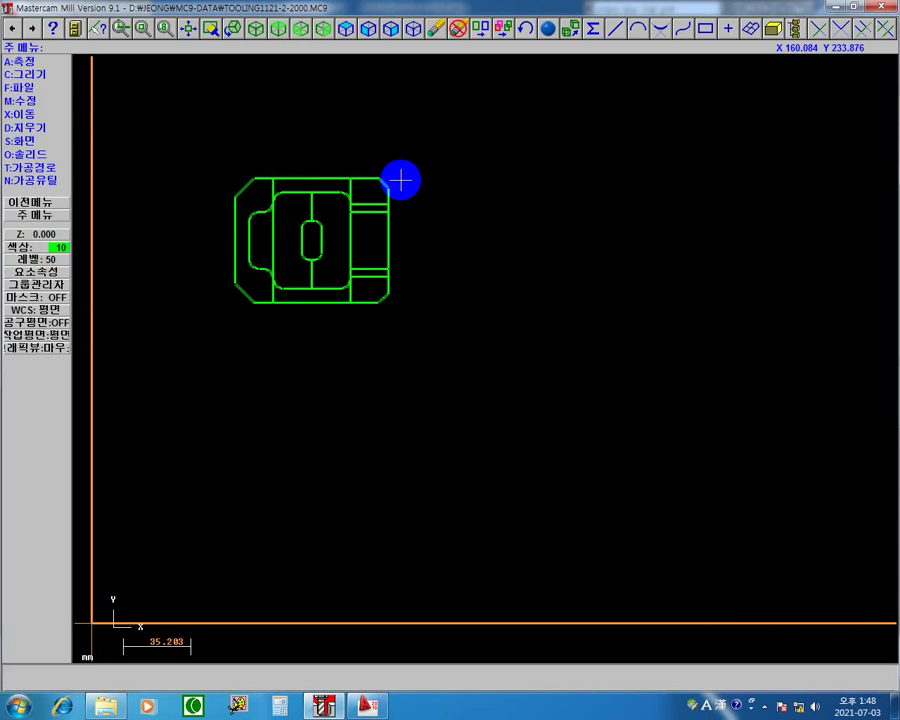
Switch to AutoCAD and examine the part's overall length, width and thickness dimensions in the top and side views.
click(366, 707)
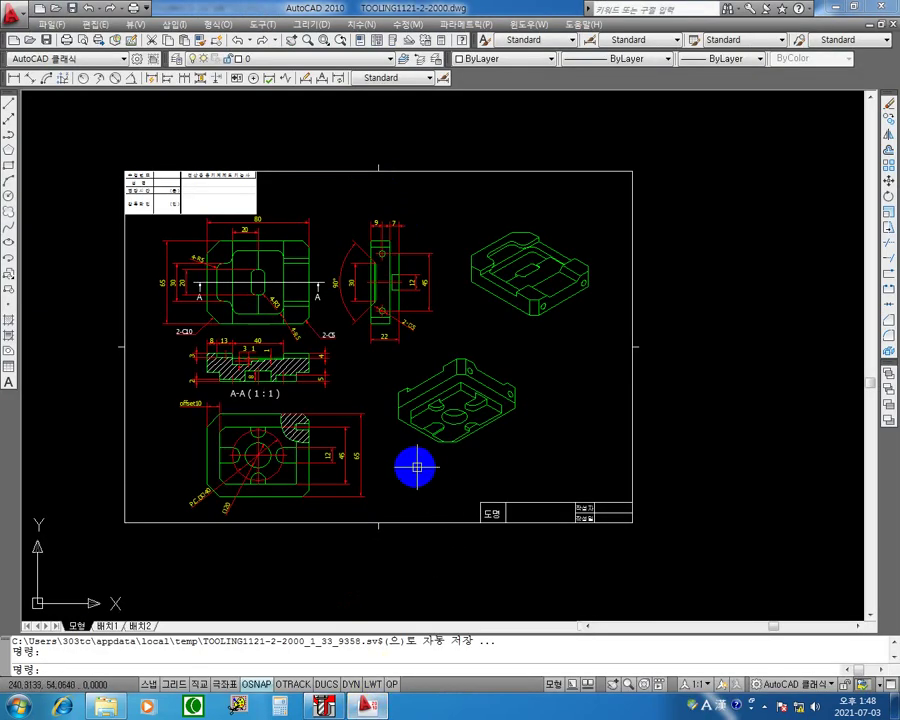
scroll(234, 250, up, 2)
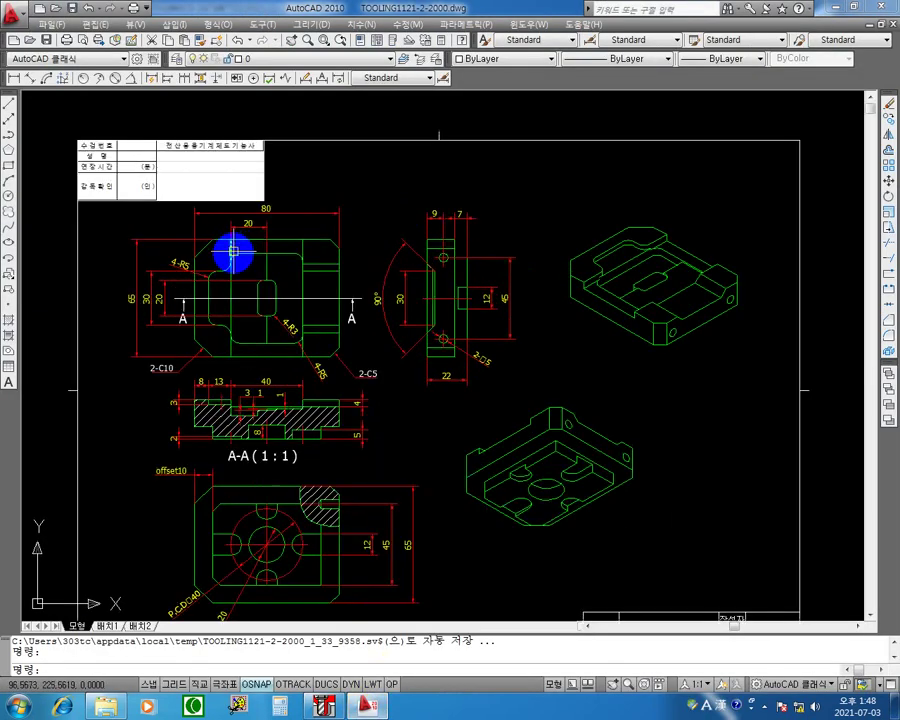
mouse_move(234, 250)
middle_down()
mouse_move(369, 325)
mouse_move(454, 345)
middle_up()
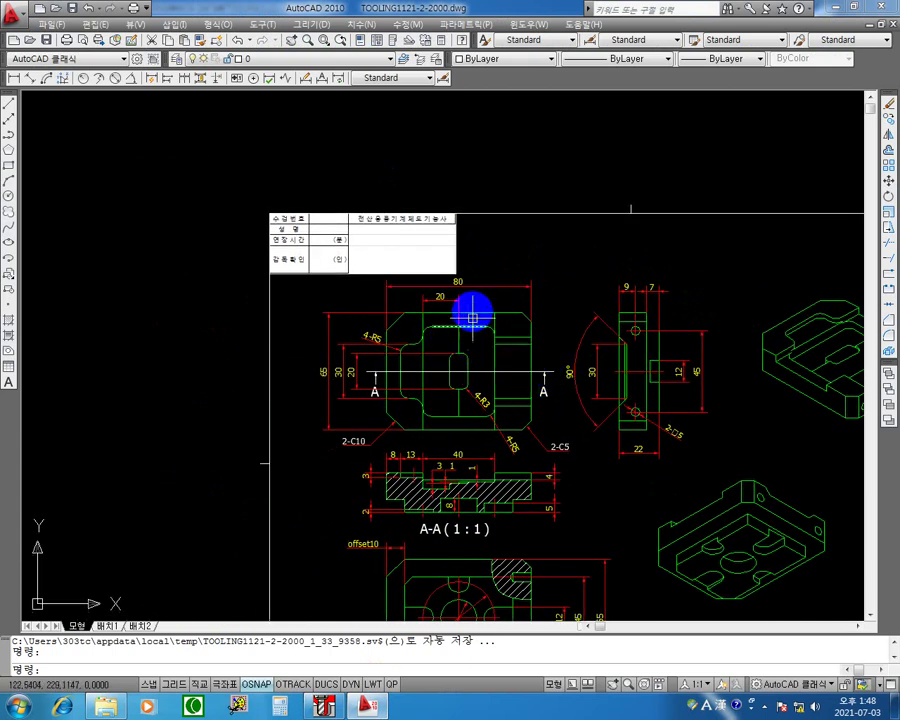
scroll(474, 296, up, 5)
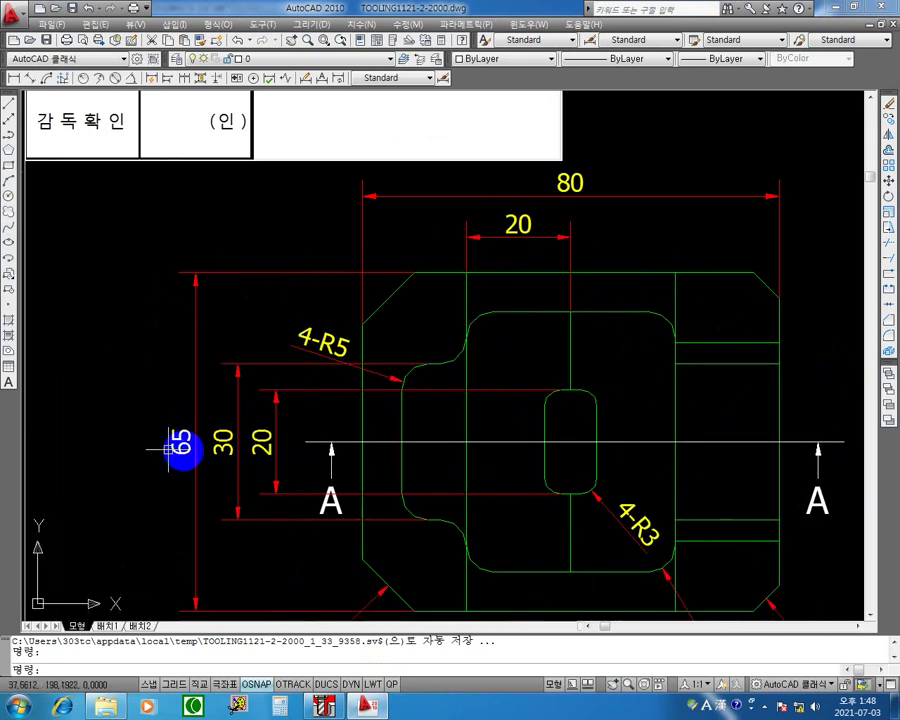
scroll(325, 445, down, 7)
mouse_move(481, 406)
middle_down()
mouse_move(441, 358)
mouse_move(418, 376)
middle_up()
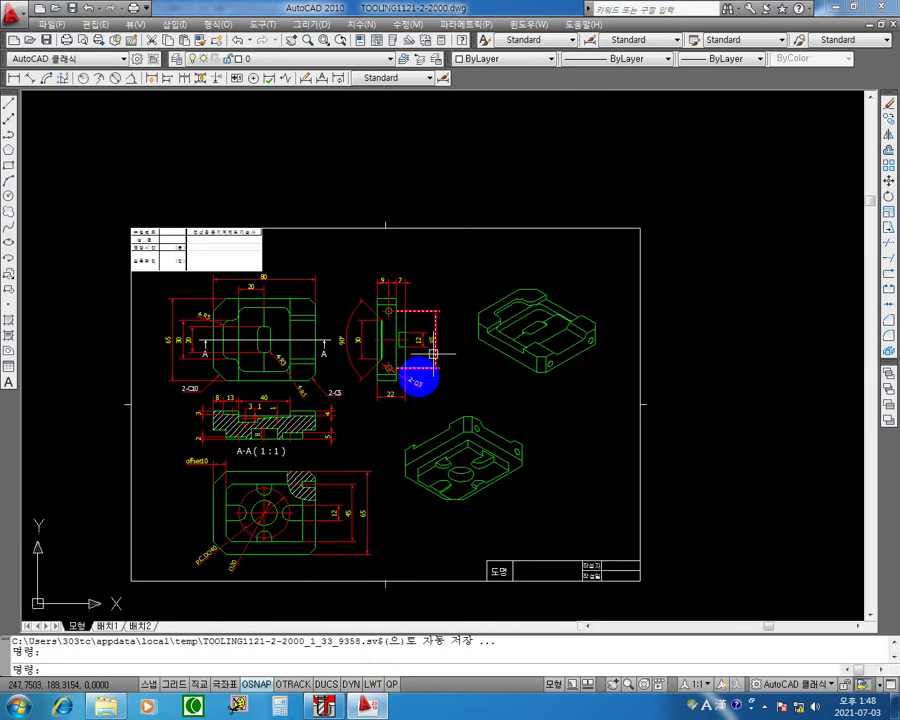
scroll(418, 376, up, 5)
scroll(378, 378, down, 6)
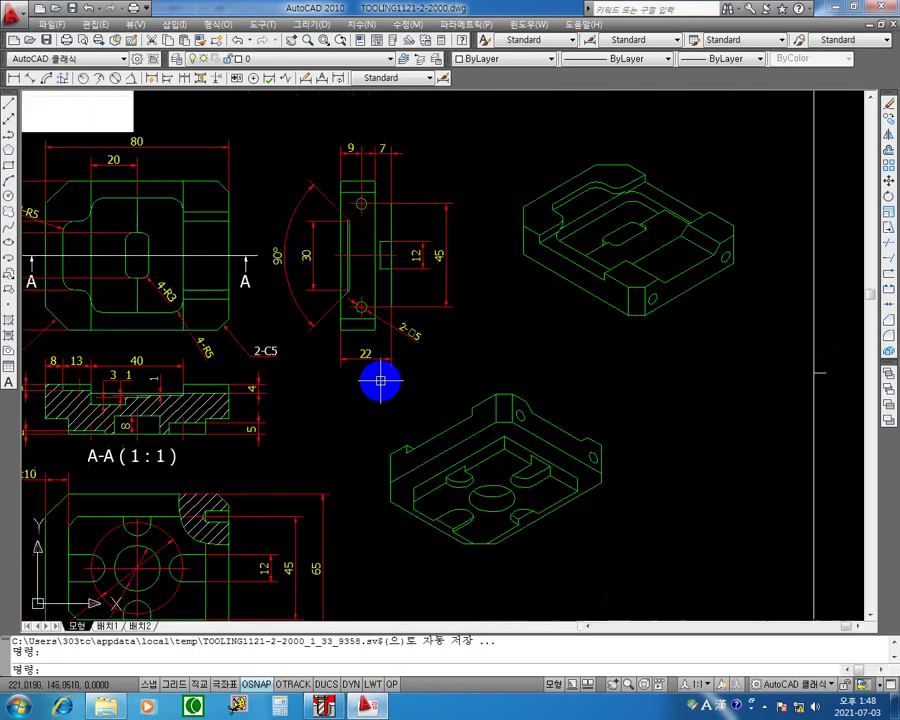
middle_drag(376, 376, 421, 364)
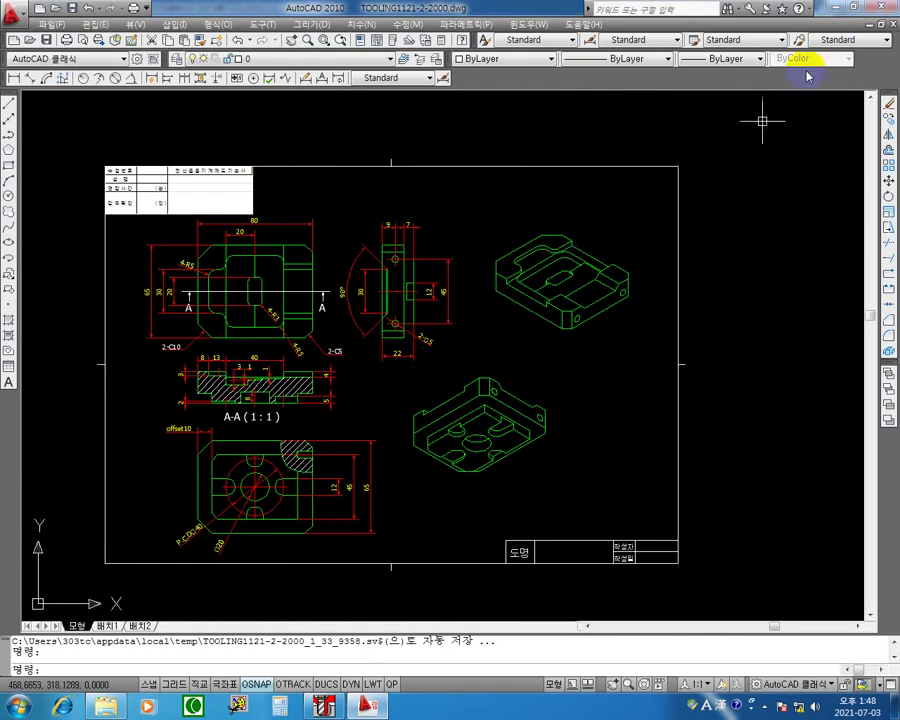
click(837, 10)
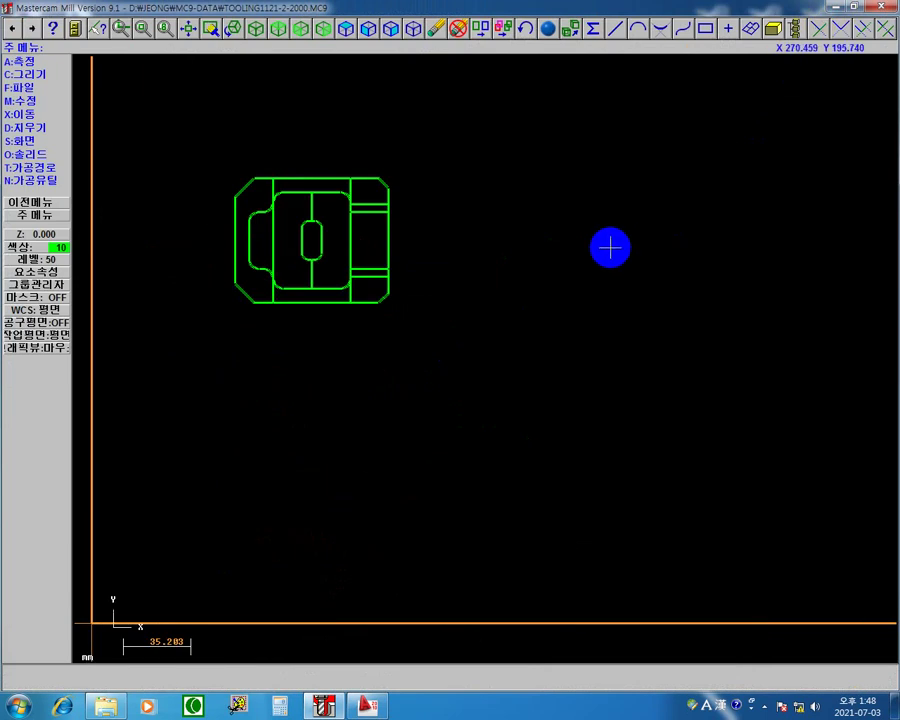
Open the K-Screen Pen overlay in Mastercam and handwrite "model size 80x65x22" in yellow beside the top view.
click(898, 79)
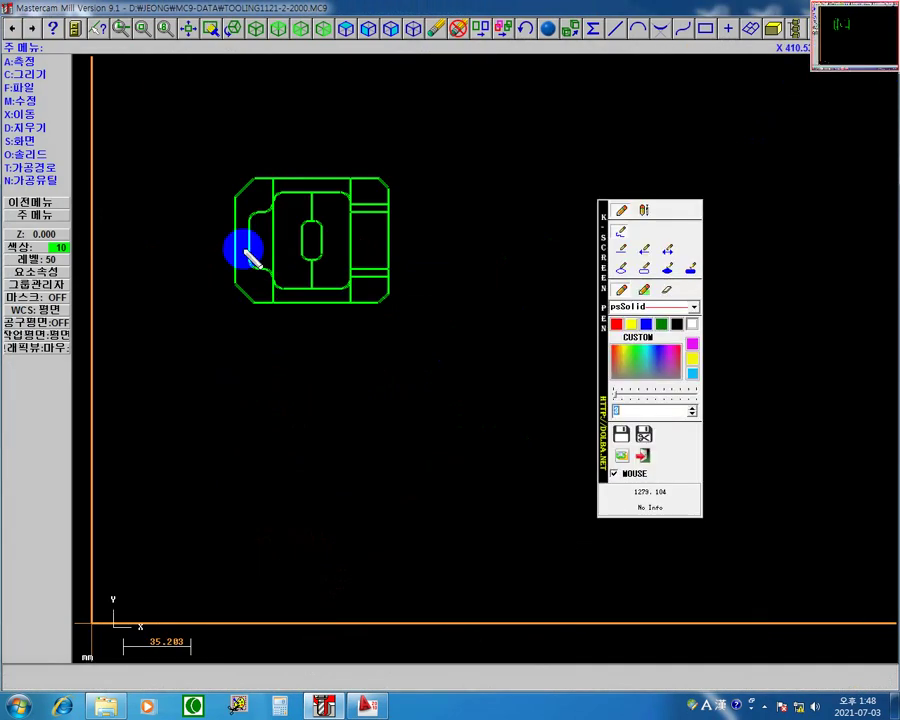
drag(603, 345, 141, 394)
click(168, 387)
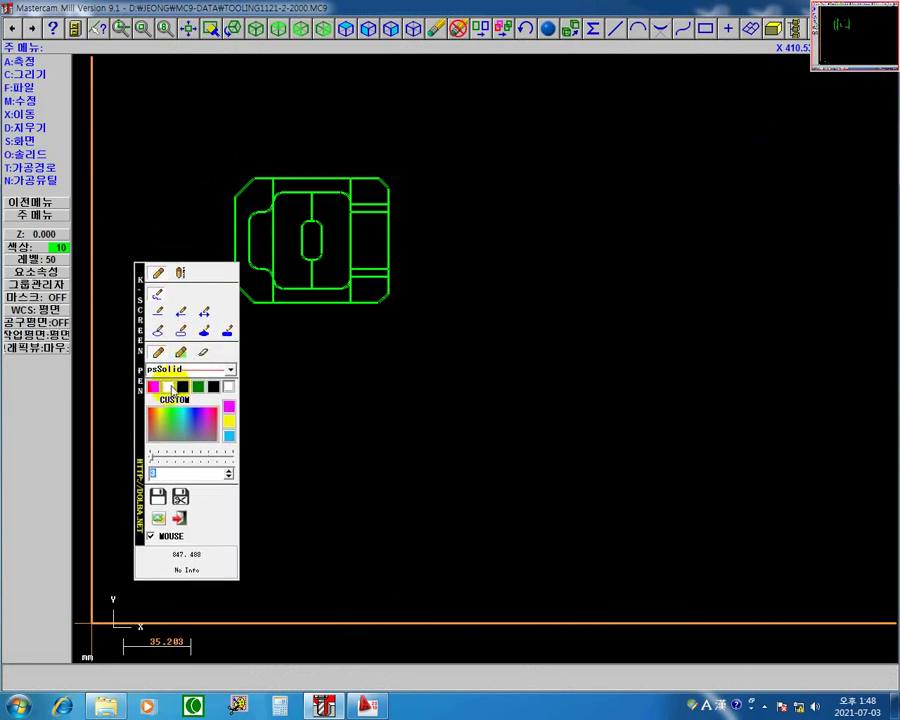
mouse_move(492, 155)
mouse_down()
mouse_move(478, 176)
mouse_move(486, 164)
mouse_move(525, 184)
mouse_move(632, 184)
mouse_up()
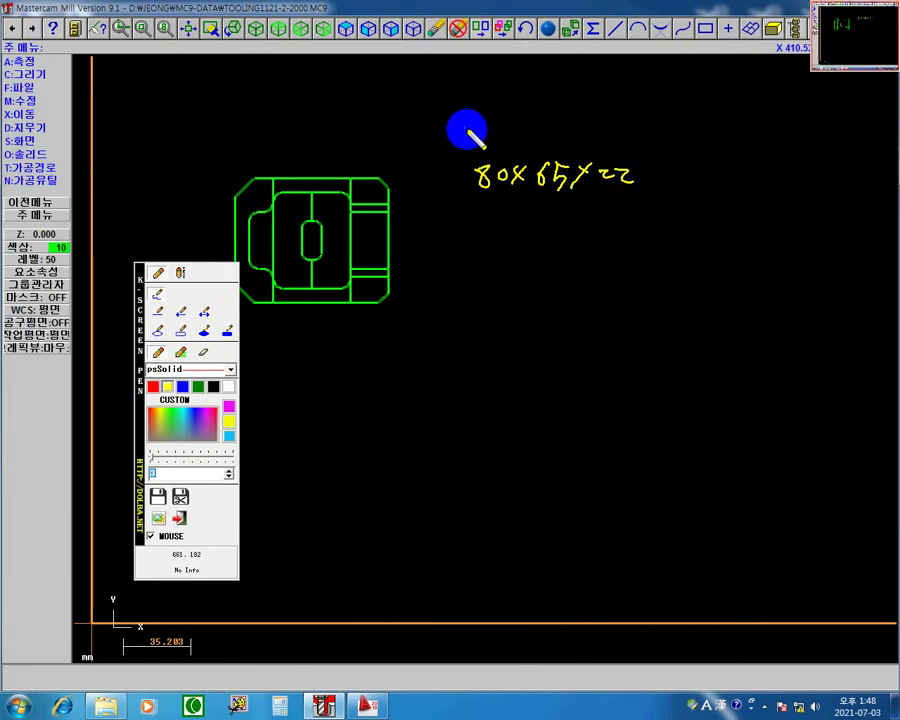
mouse_move(482, 142)
mouse_down()
mouse_move(548, 152)
mouse_move(538, 145)
mouse_move(615, 143)
mouse_up()
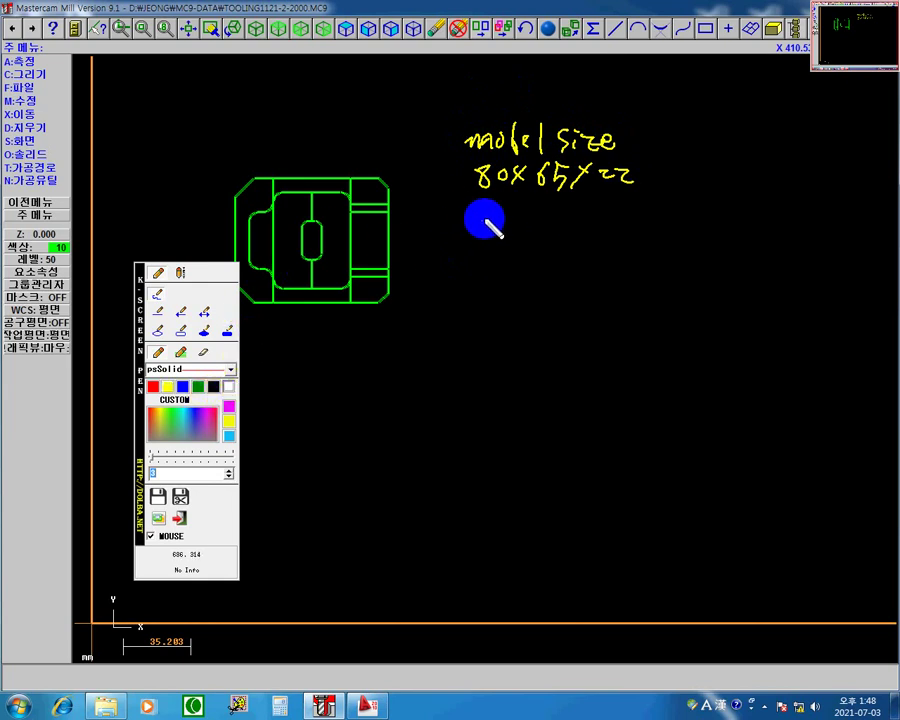
Handwrite and underline the stock size 85x70x30 in white, circle 80x65 in the model size and add a 5mm note.
mouse_move(477, 224)
mouse_down()
mouse_move(490, 223)
mouse_move(496, 237)
mouse_move(589, 235)
mouse_up()
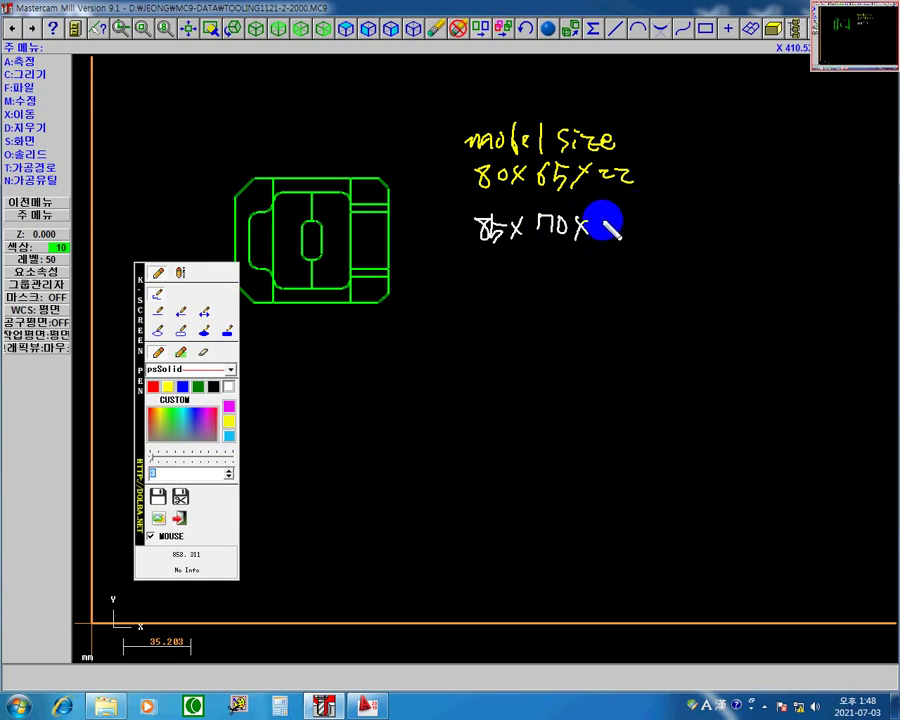
mouse_move(603, 221)
mouse_down()
mouse_move(606, 236)
mouse_move(612, 220)
mouse_move(620, 230)
mouse_up()
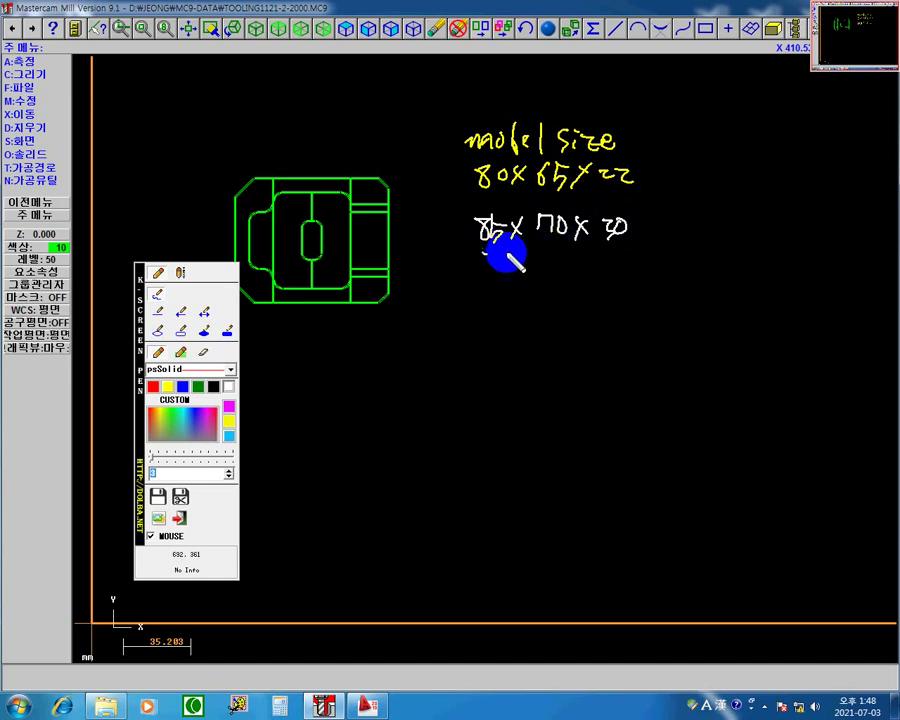
drag(484, 256, 628, 256)
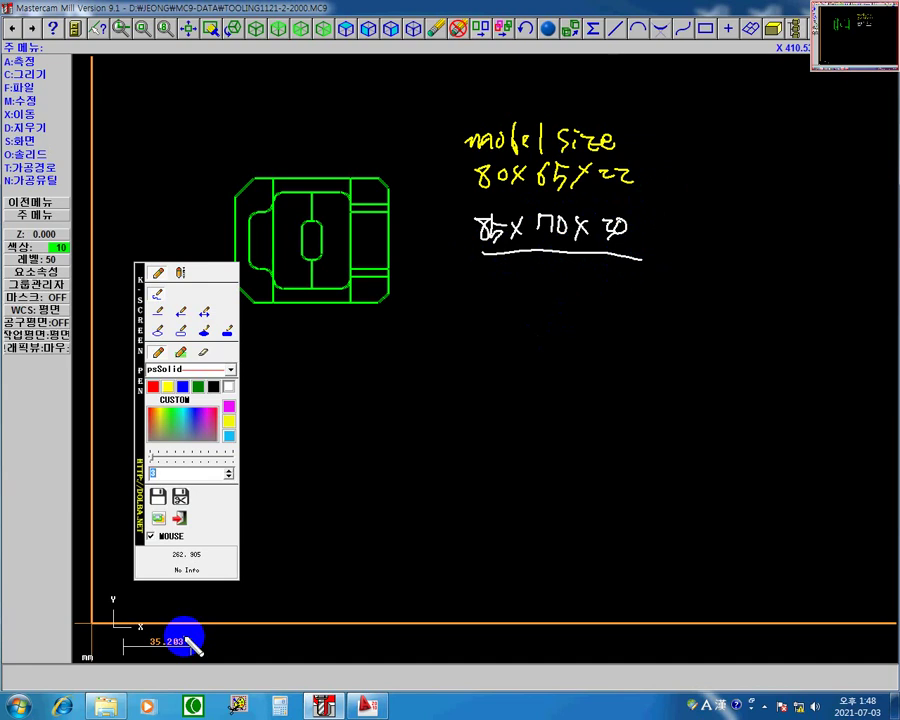
mouse_move(450, 168)
mouse_down()
mouse_move(516, 201)
mouse_move(550, 201)
mouse_move(516, 139)
mouse_move(462, 157)
mouse_move(514, 213)
mouse_move(545, 200)
mouse_up()
mouse_move(494, 289)
mouse_down()
mouse_move(506, 281)
mouse_move(502, 315)
mouse_move(513, 278)
mouse_move(508, 301)
mouse_move(595, 297)
mouse_up()
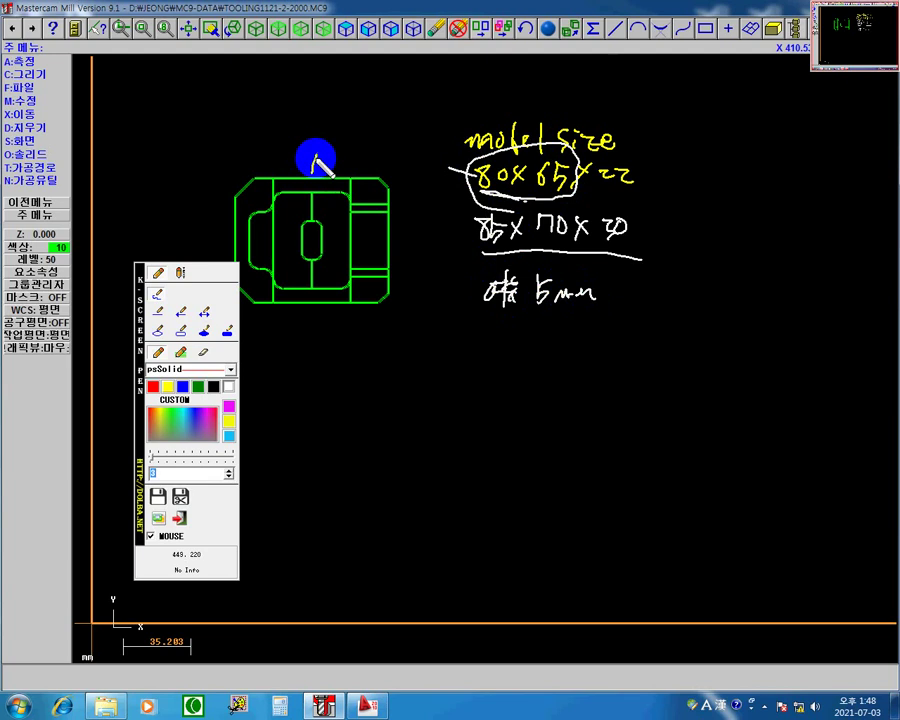
Draw white outward-pointing arrows on all four sides of the top view.
drag(318, 160, 314, 170)
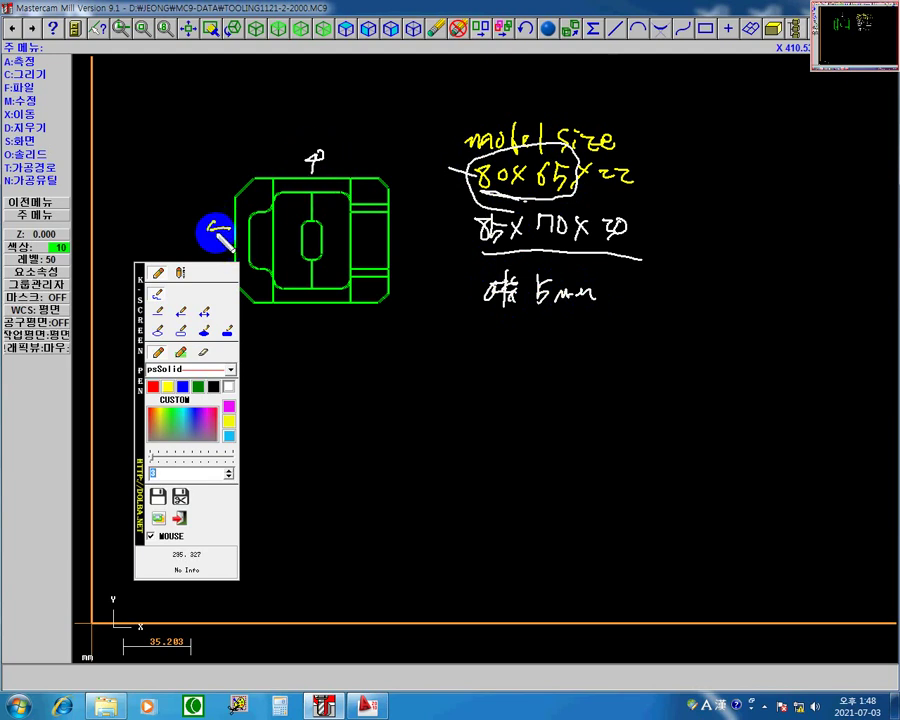
drag(230, 229, 207, 228)
drag(388, 235, 413, 232)
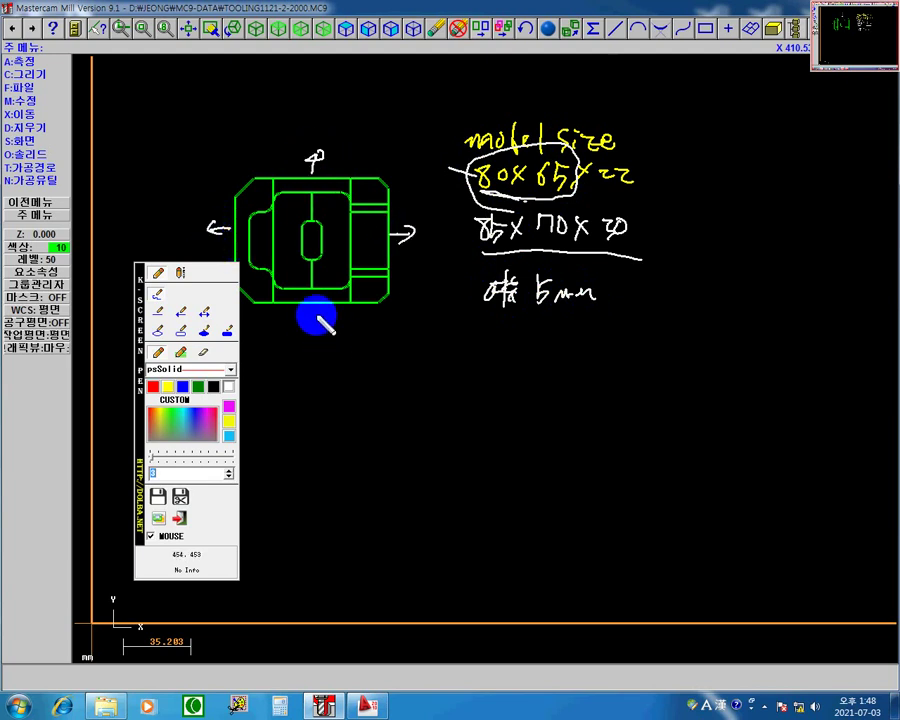
drag(312, 310, 313, 334)
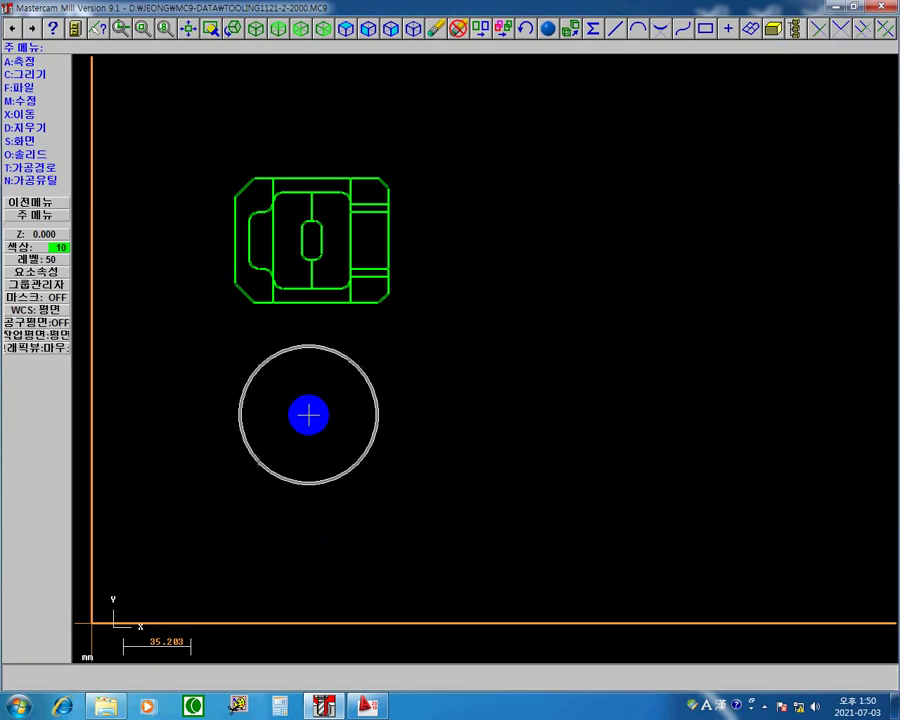
Set the current geometry color to yellow (14).
click(60, 247)
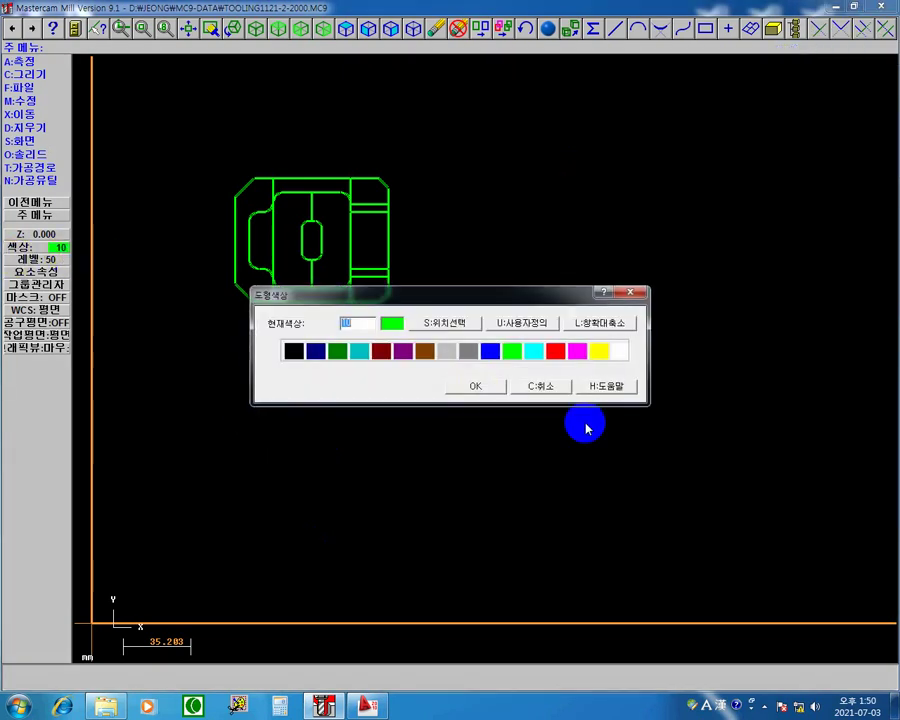
click(600, 352)
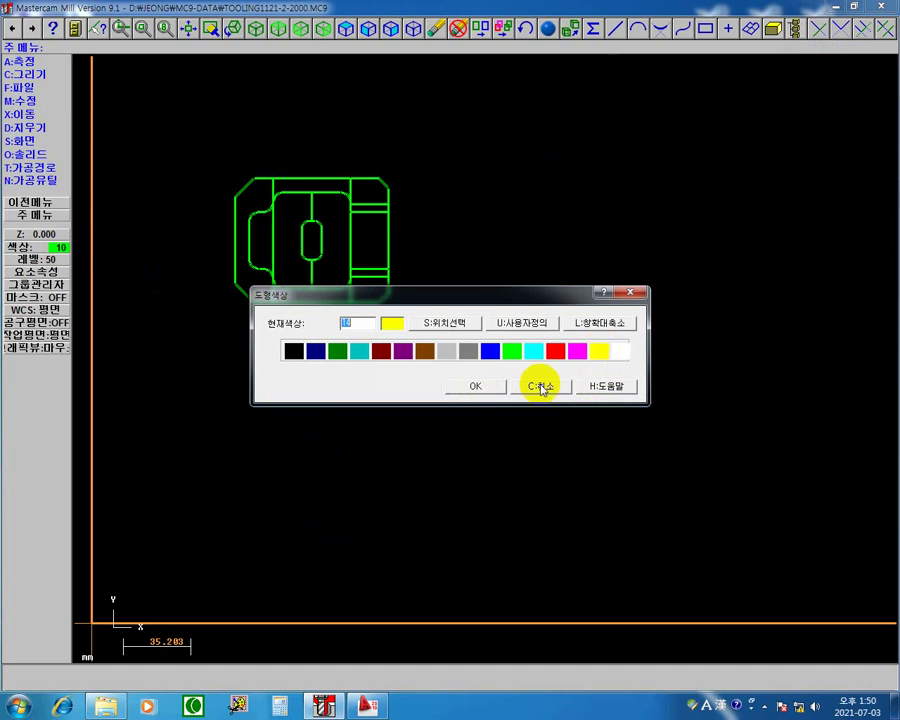
click(488, 387)
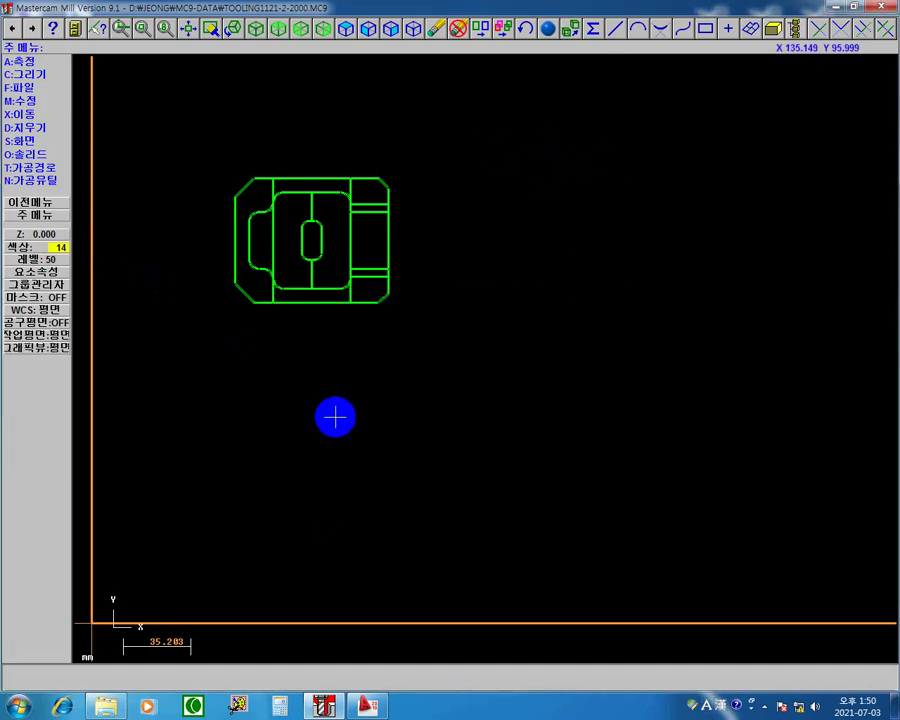
click(42, 75)
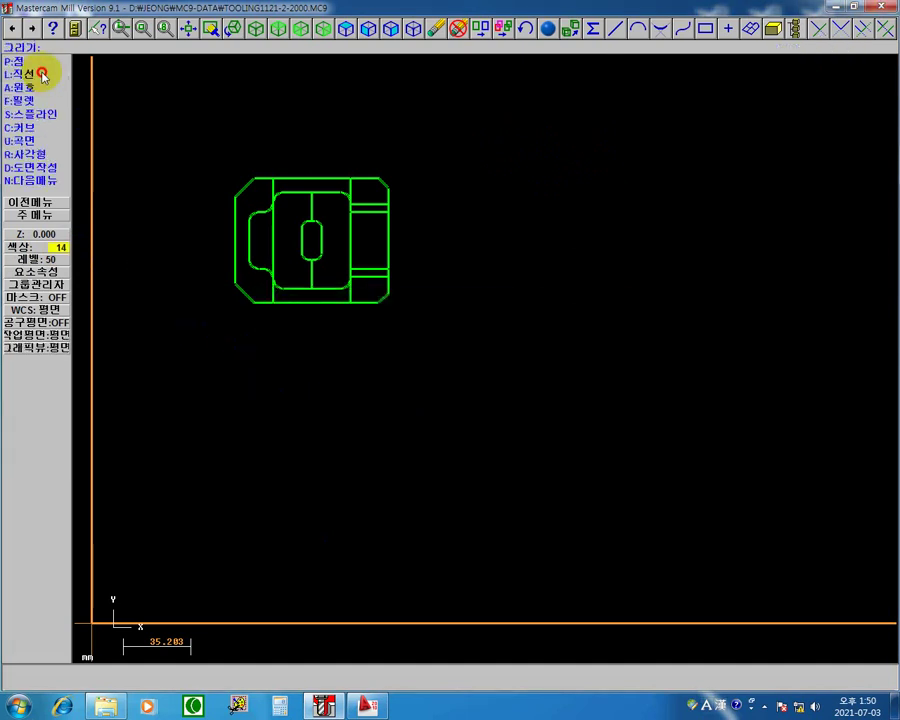
click(52, 185)
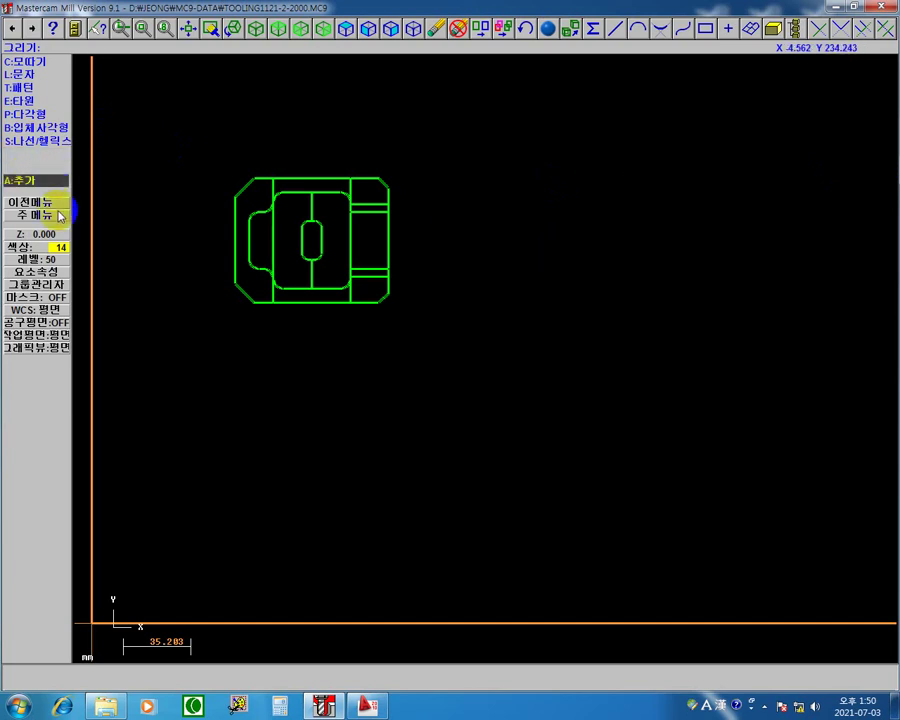
click(54, 217)
click(68, 241)
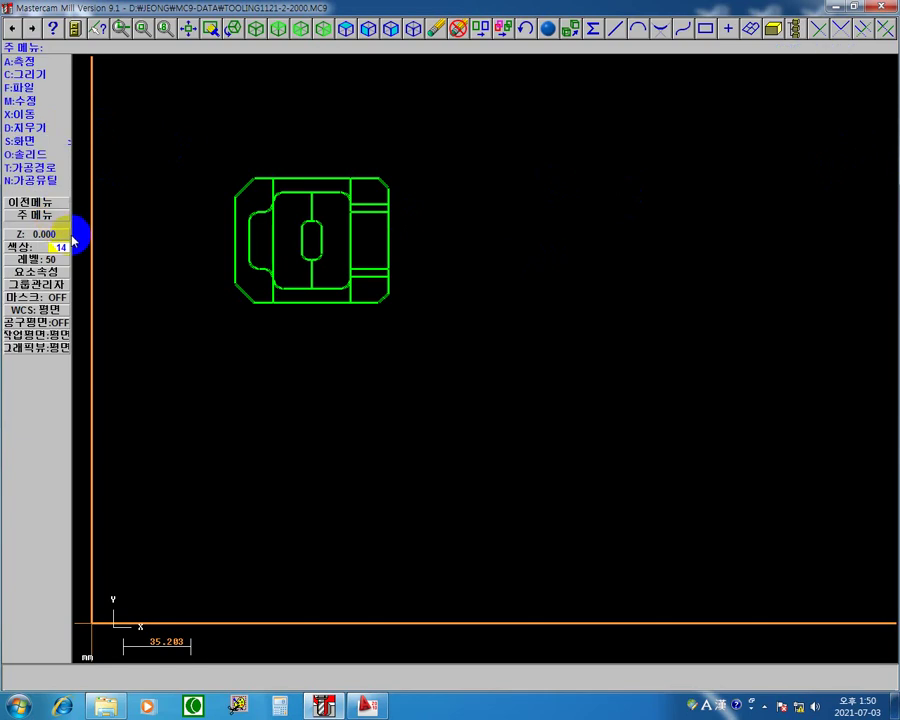
Create a bounding box with lines and a centre point around all geometry, extended 2.5 mm in X and 2.5 mm in Y.
click(40, 74)
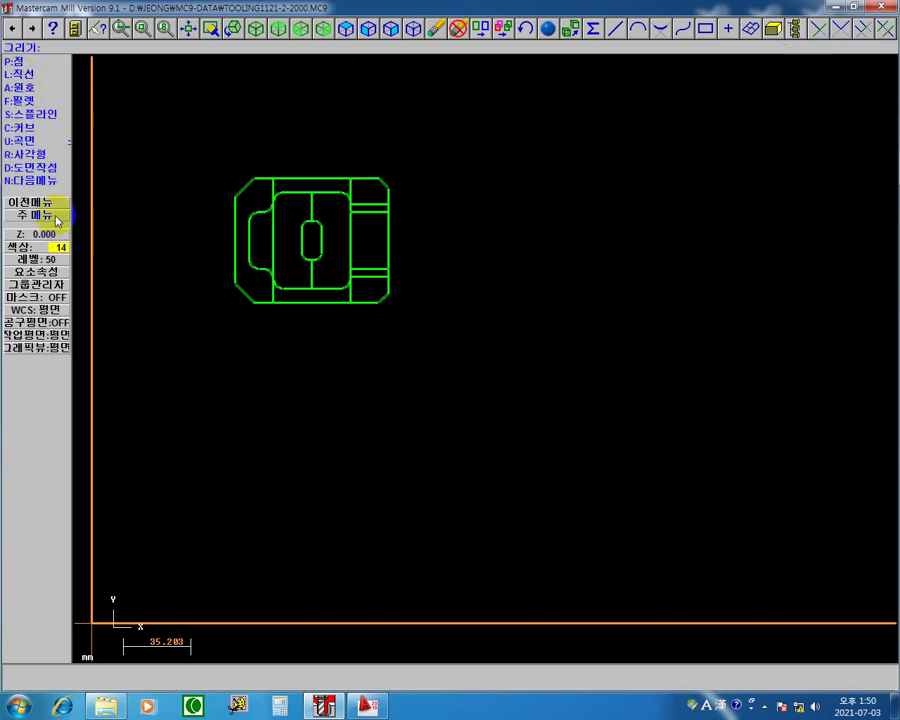
click(40, 180)
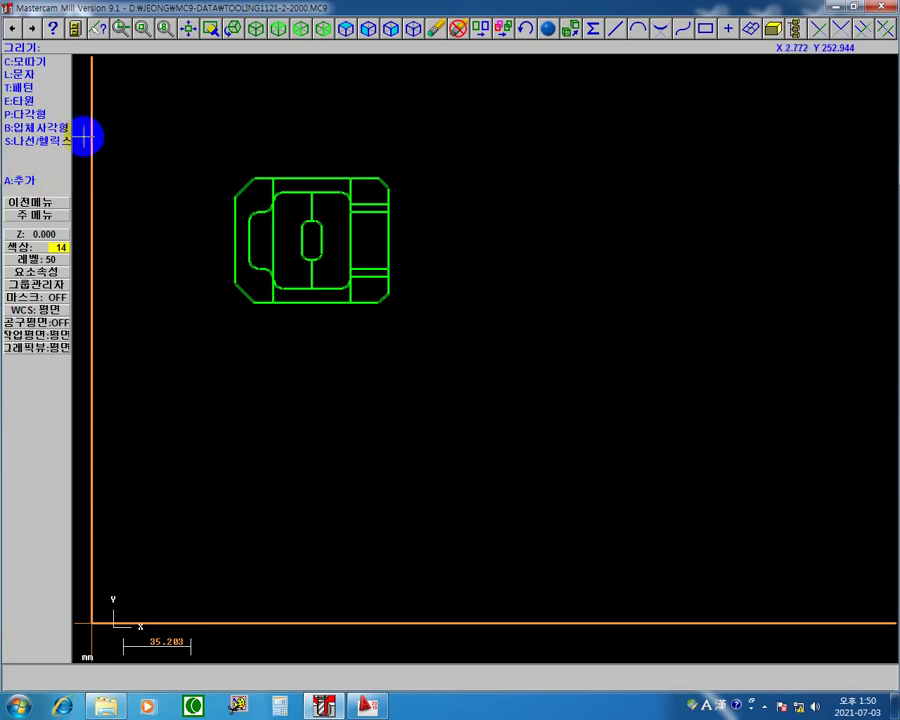
click(48, 128)
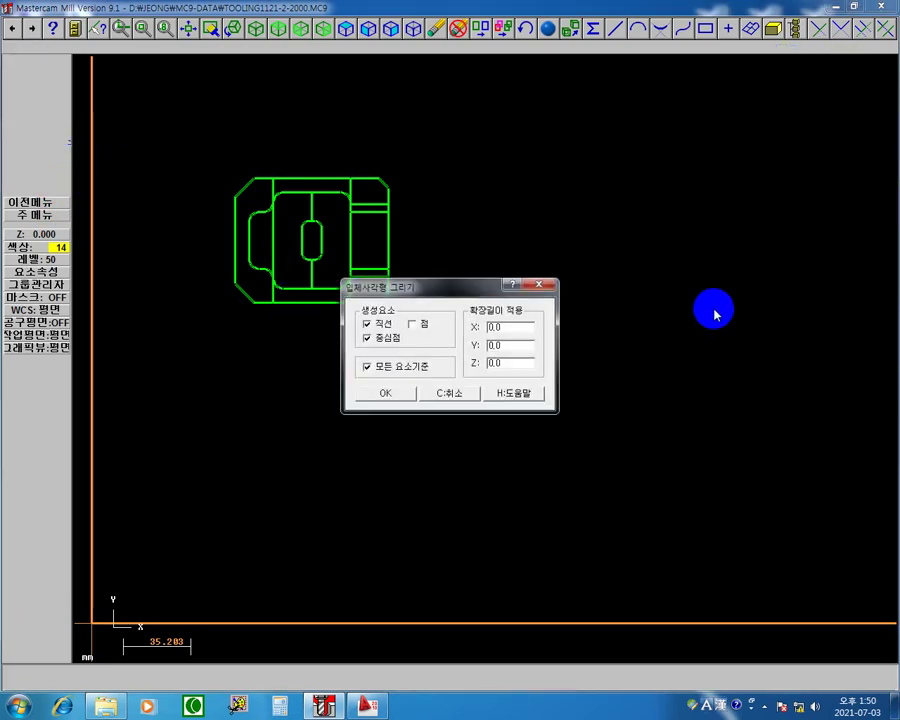
click(456, 299)
drag(458, 292, 683, 138)
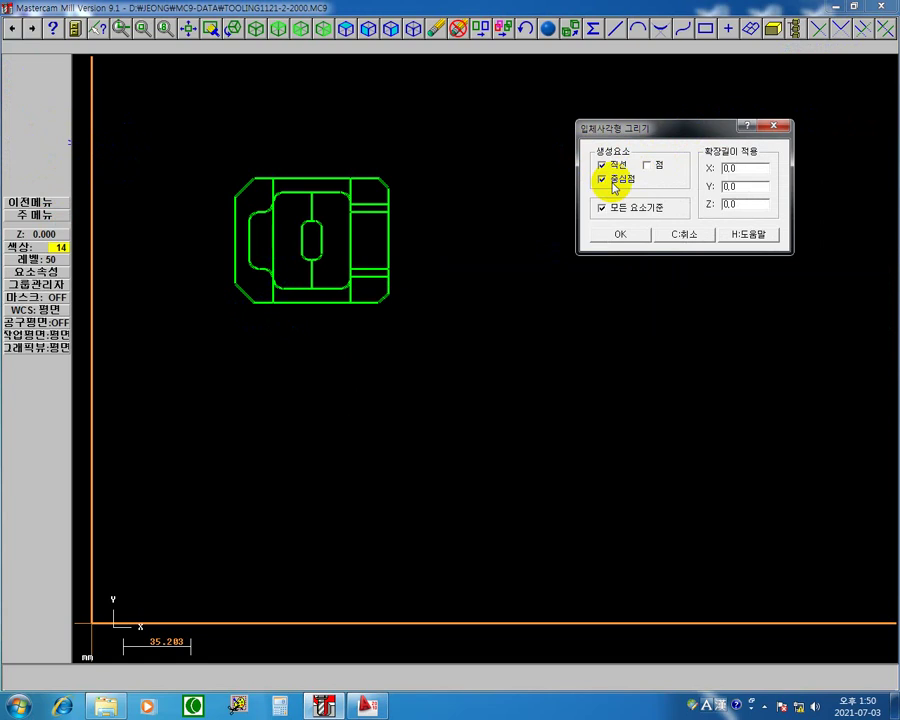
double_click(757, 170)
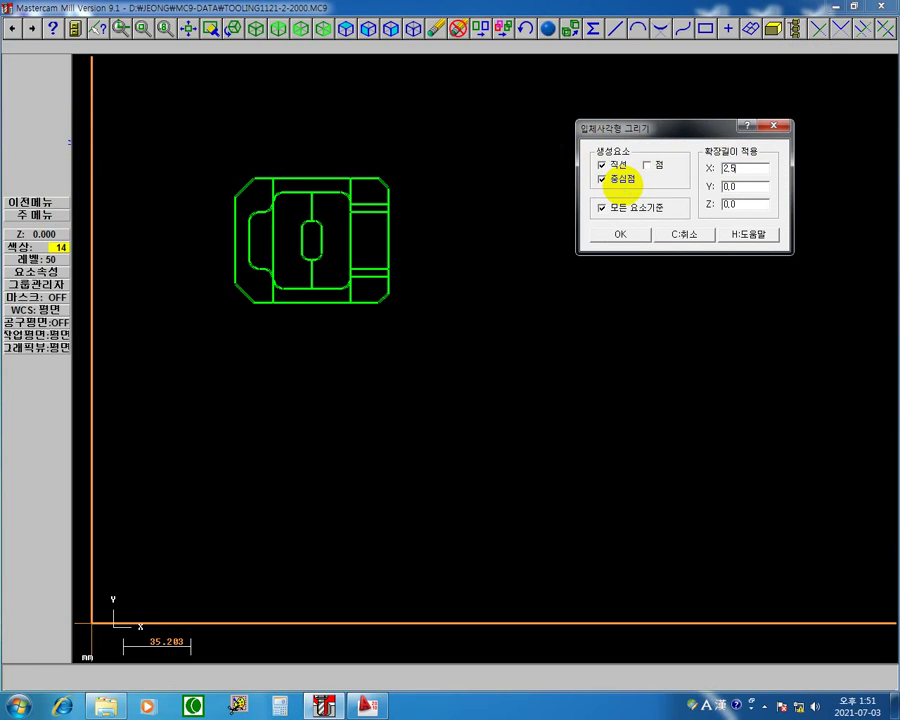
double_click(742, 187)
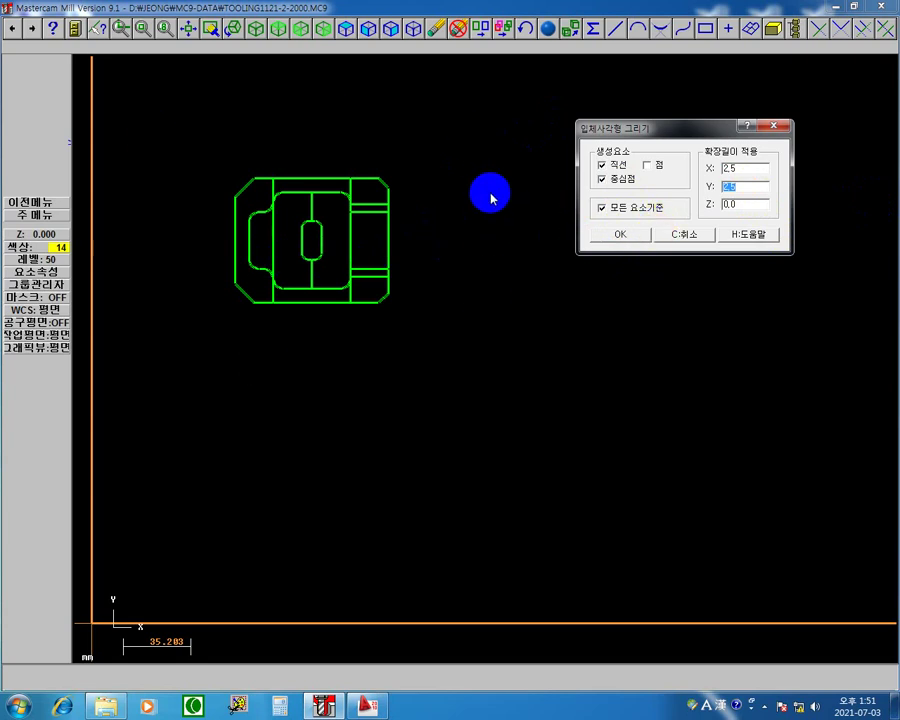
click(602, 208)
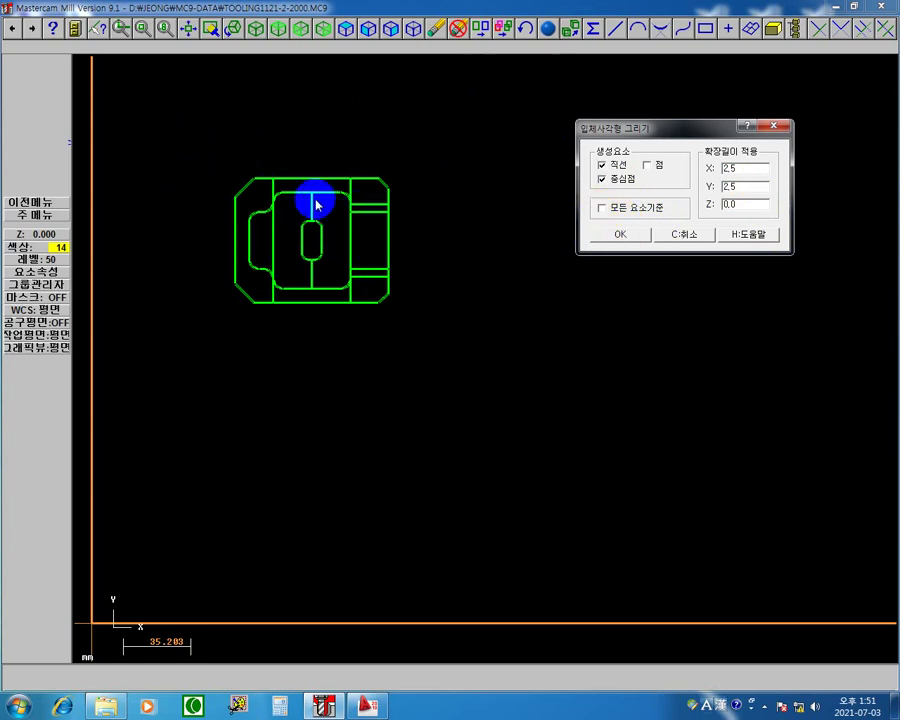
click(620, 238)
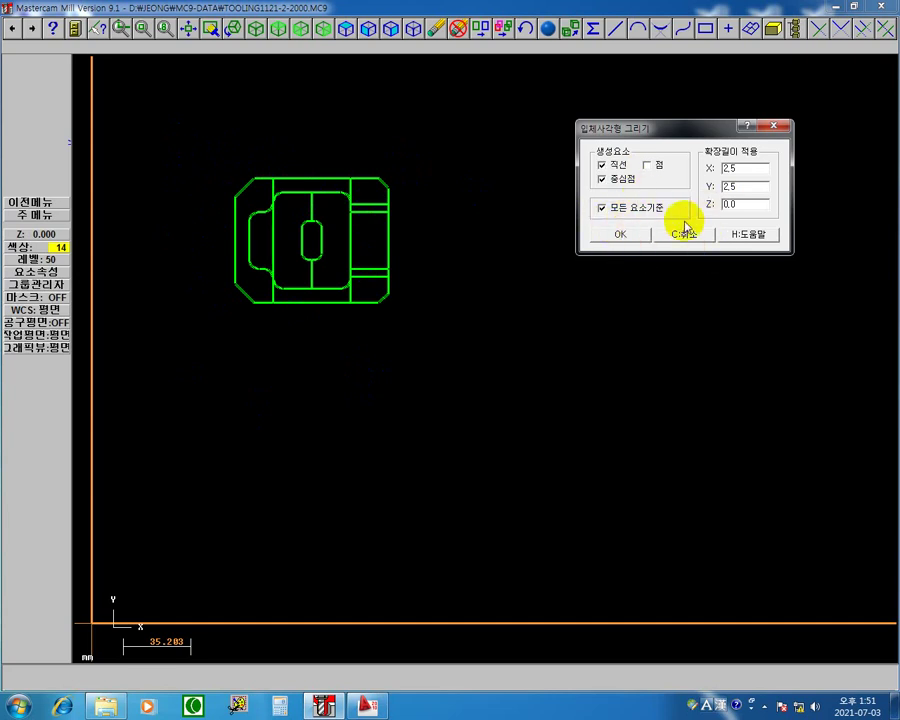
click(620, 235)
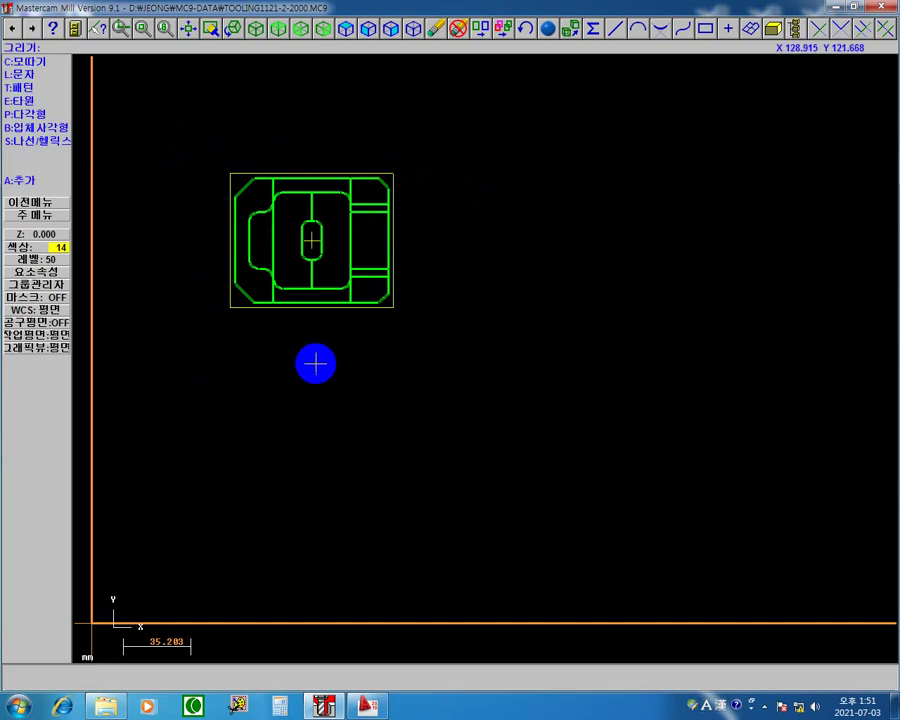
Start a translation and window-select the whole top view together with its yellow bounding box and centre point.
scroll(206, 228, up, 2)
scroll(208, 228, up, 1)
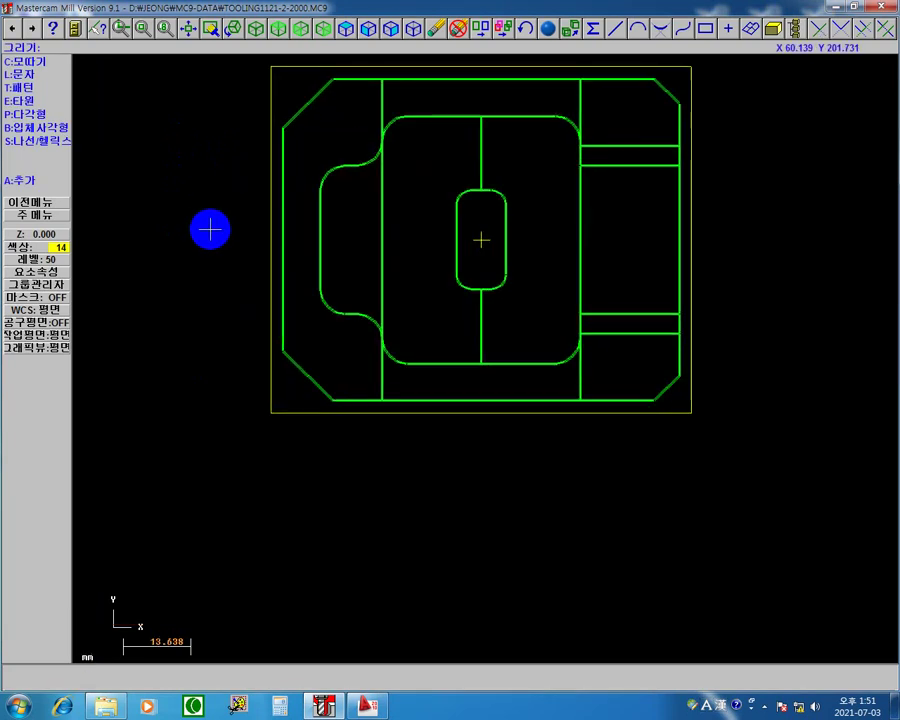
scroll(212, 233, down, 2)
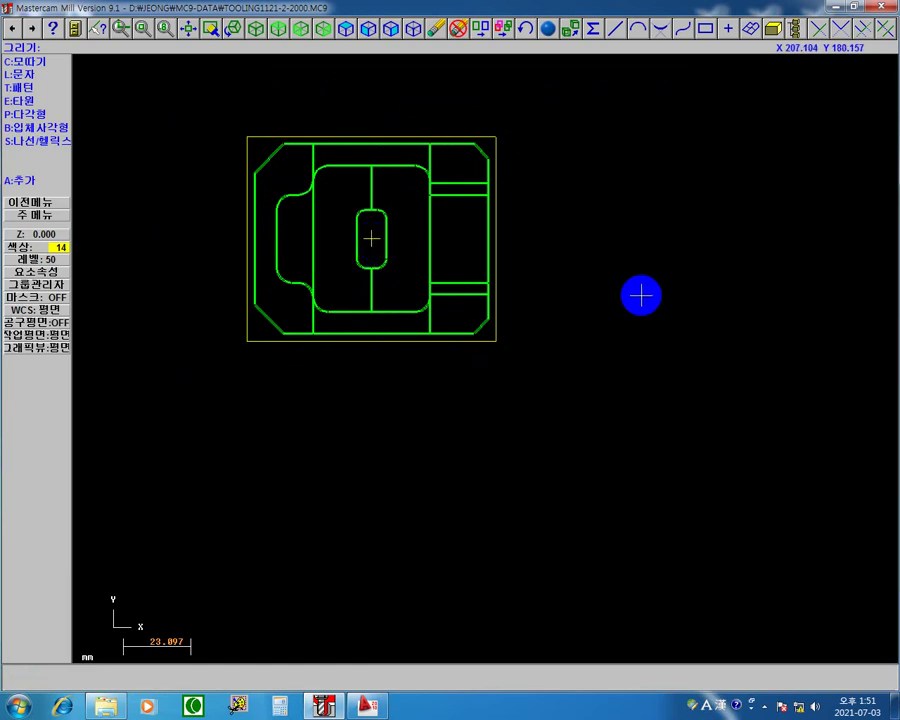
scroll(188, 247, down, 1)
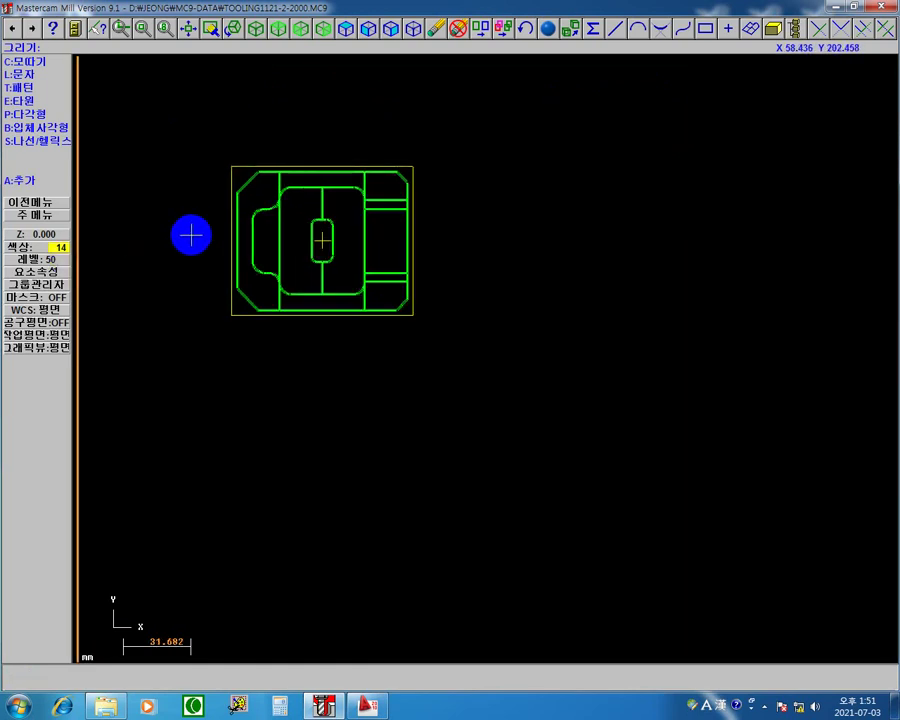
mouse_move(191, 249)
middle_down()
mouse_move(238, 237)
mouse_move(289, 241)
middle_up()
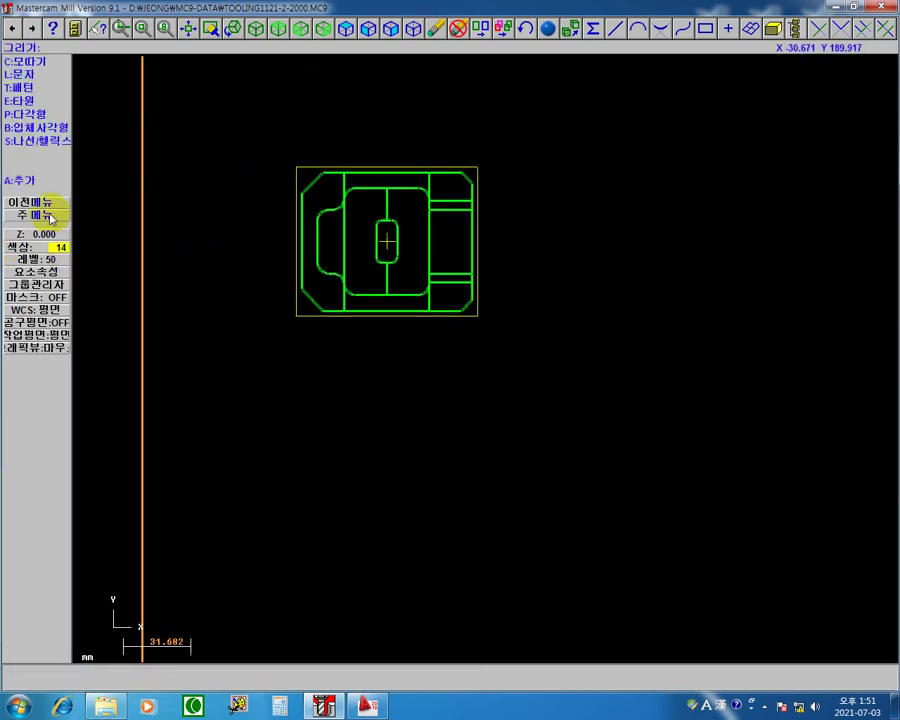
click(48, 217)
mouse_move(287, 420)
middle_down()
mouse_move(342, 430)
mouse_move(532, 355)
middle_up()
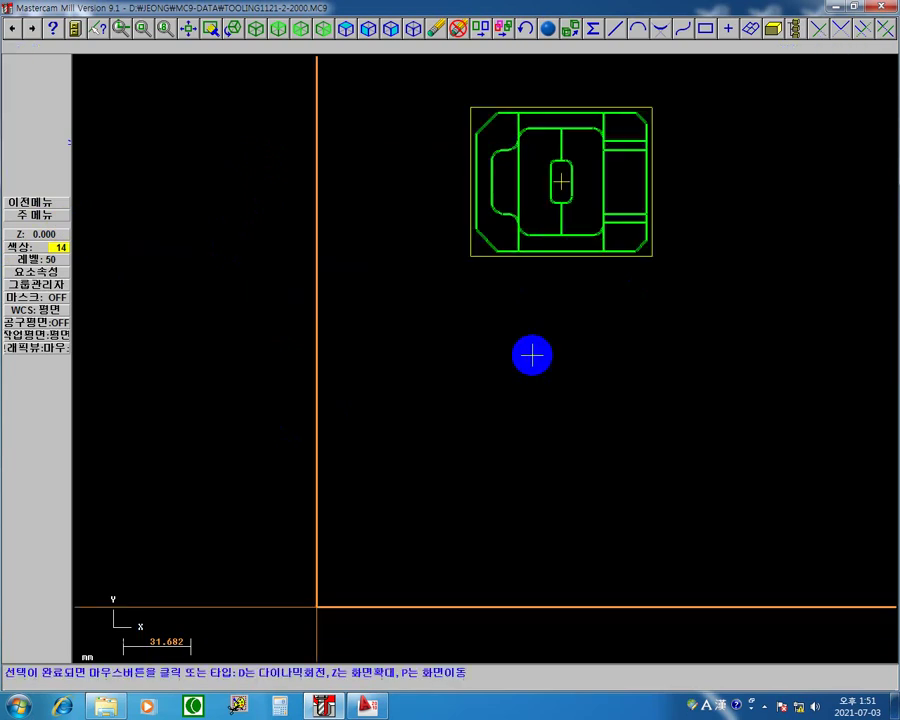
scroll(522, 395, down, 1)
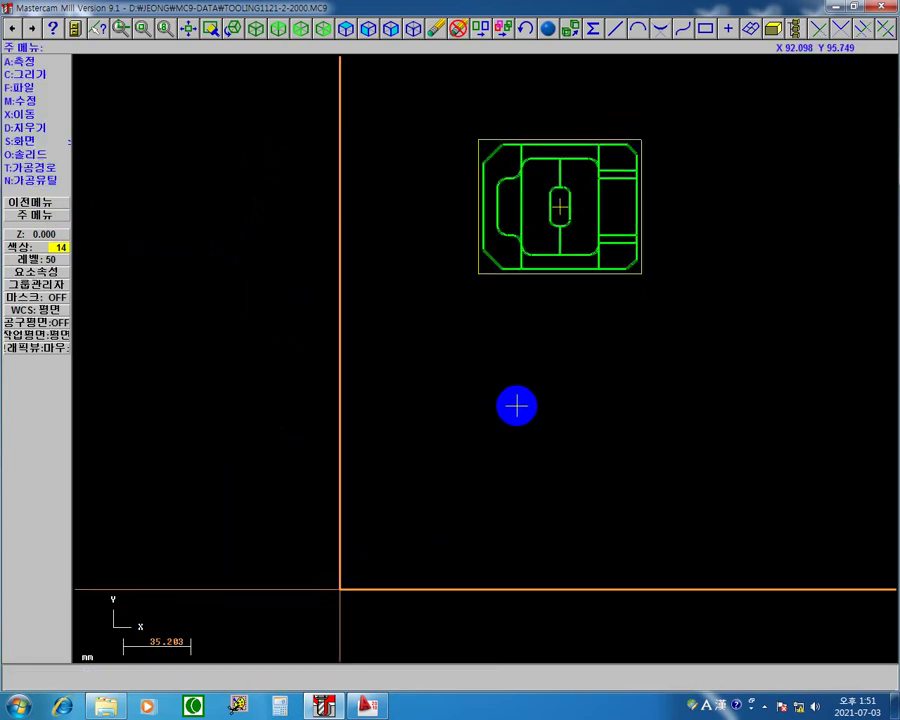
scroll(516, 405, down, 1)
middle_drag(552, 376, 561, 390)
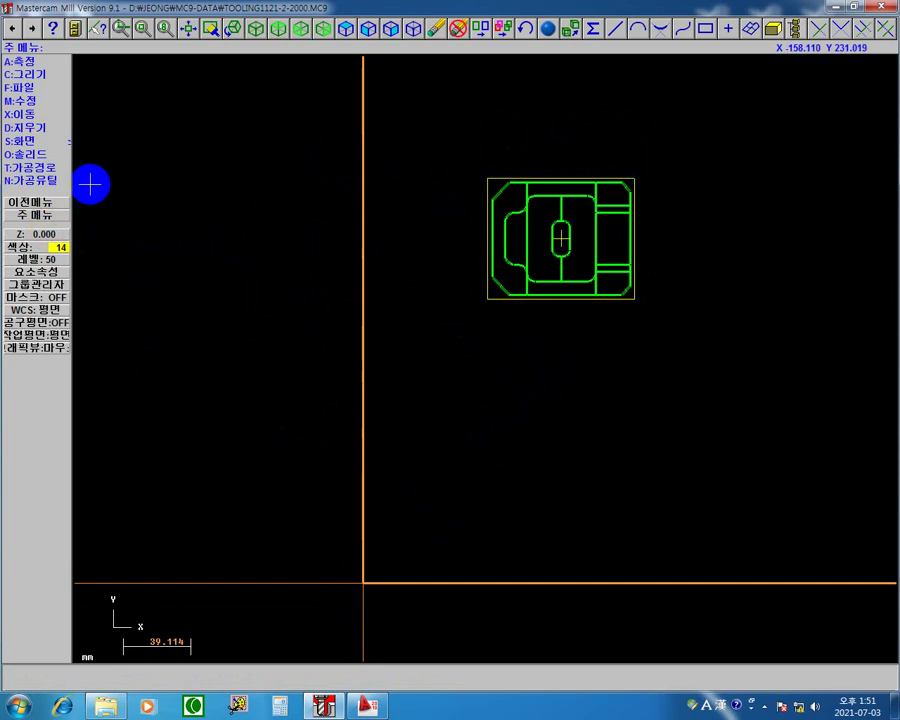
click(38, 119)
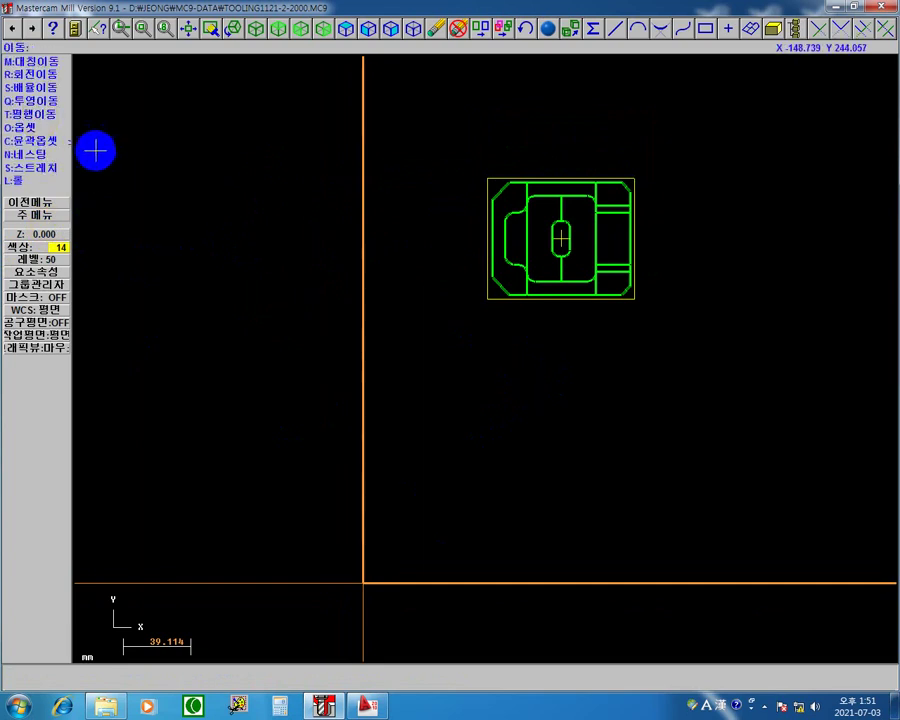
click(48, 115)
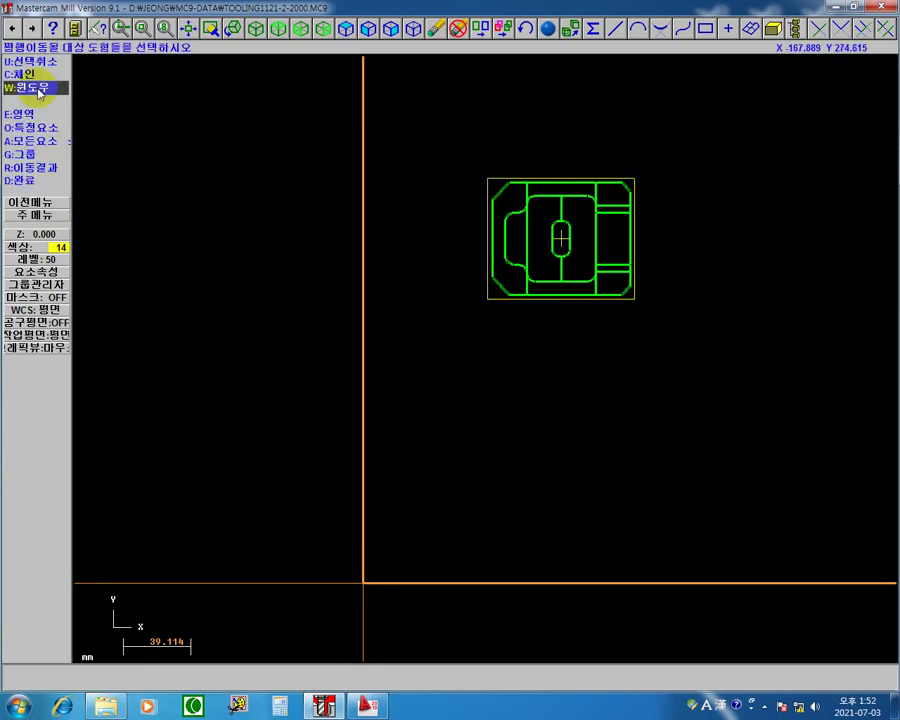
click(40, 87)
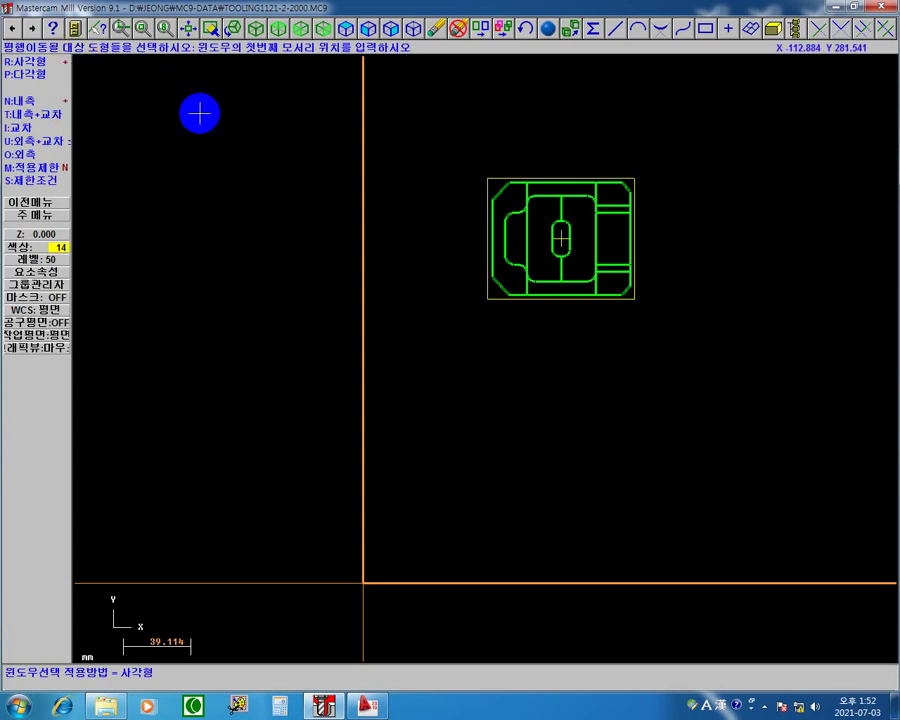
click(420, 130)
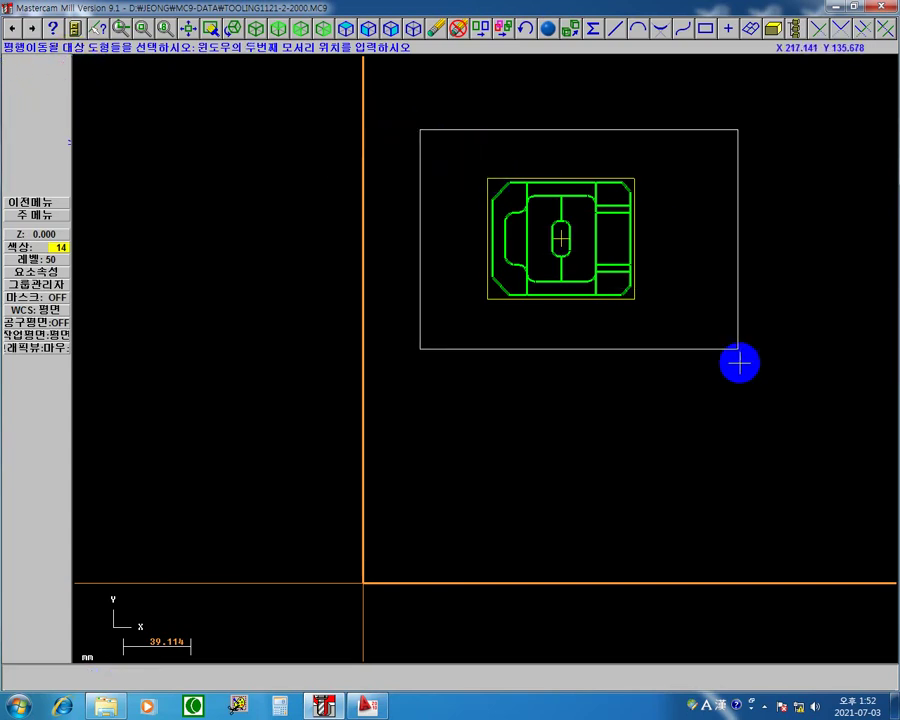
click(728, 402)
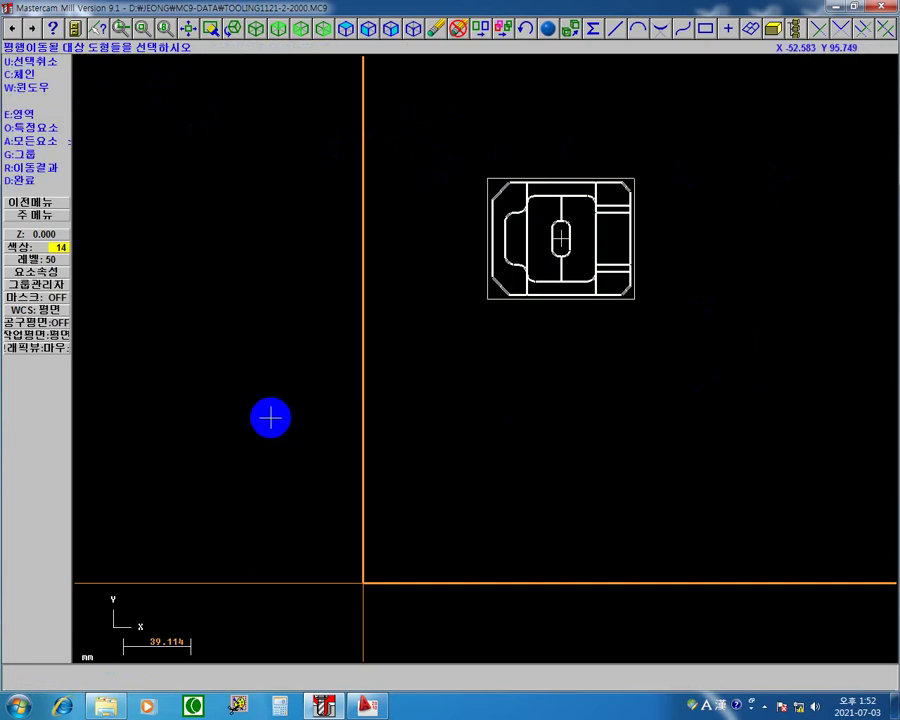
click(107, 249)
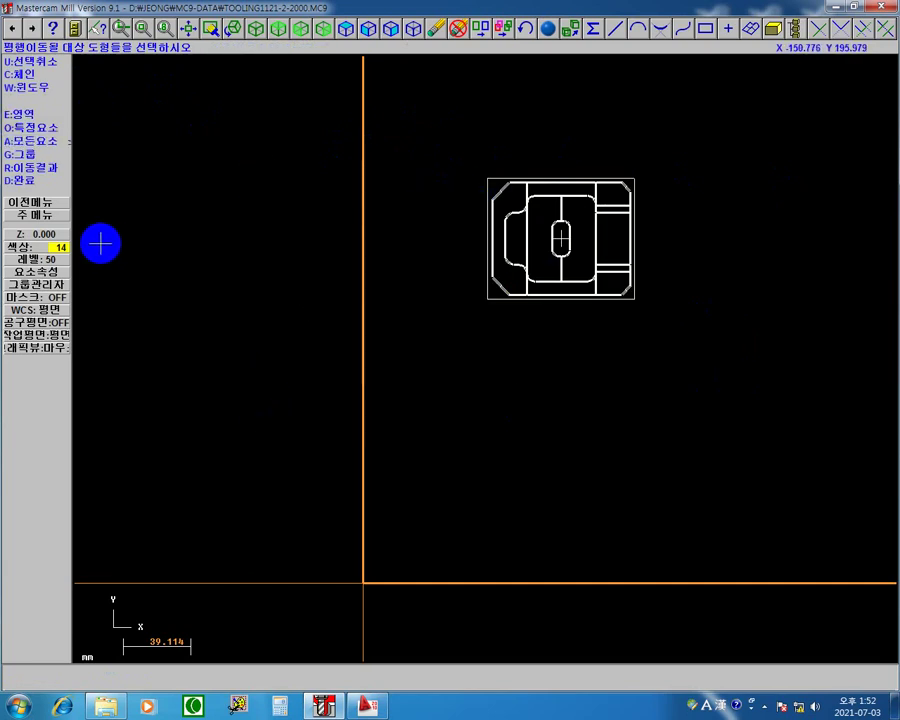
click(45, 181)
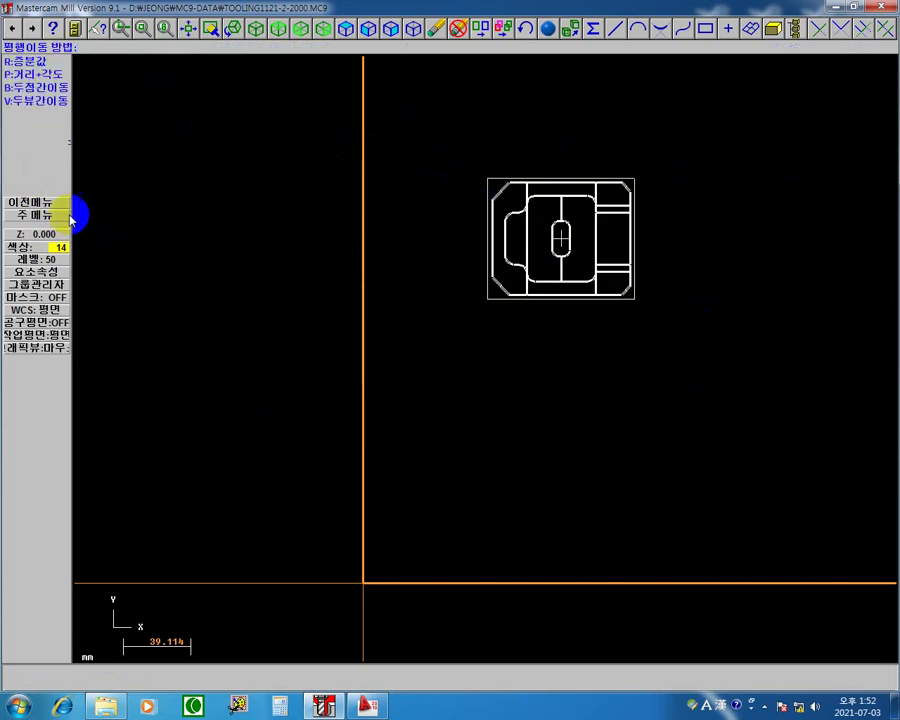
Move the selected geometry between two points, from the bounding box's centre point to the system origin, using the move option.
click(311, 316)
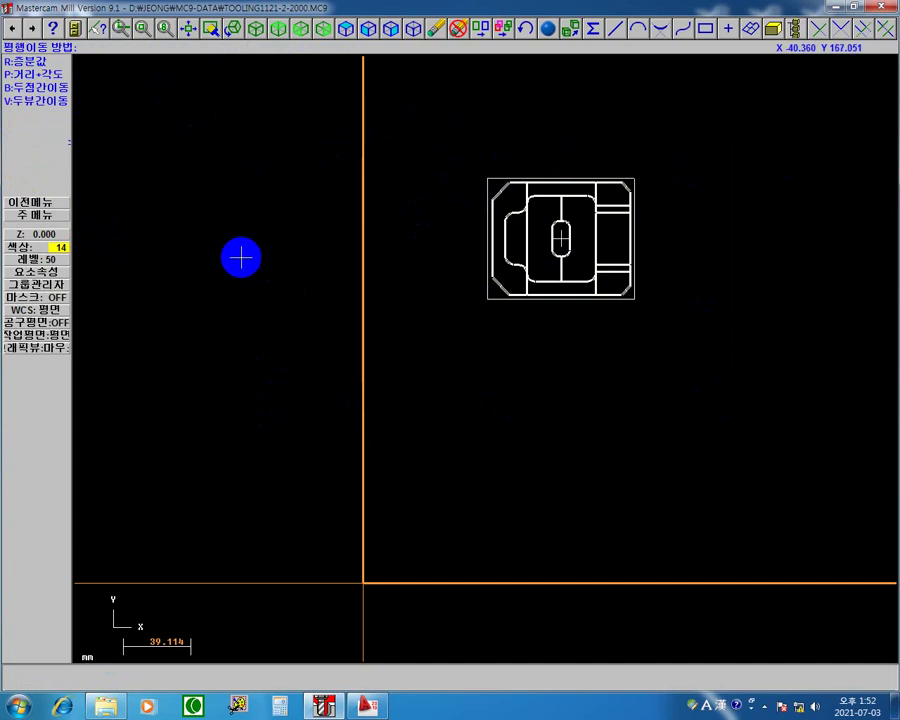
click(45, 92)
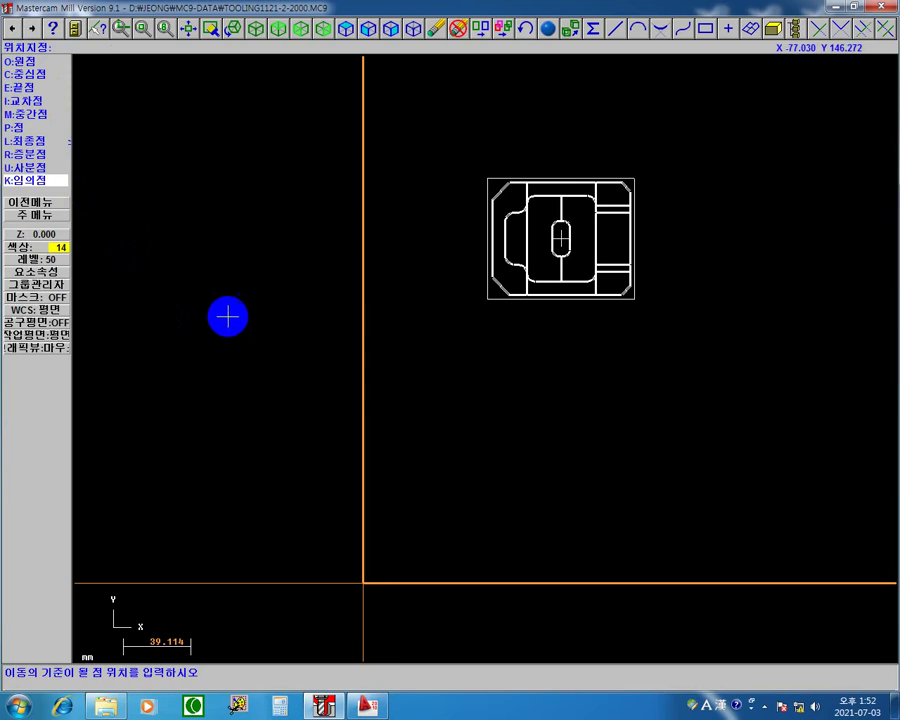
scroll(552, 369, up, 5)
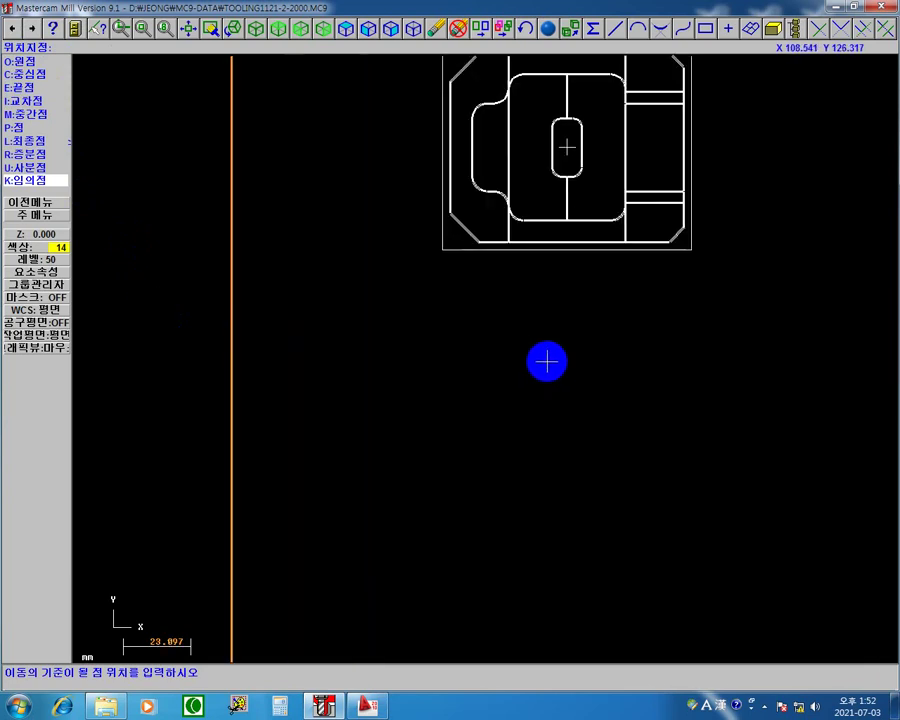
middle_drag(535, 357, 538, 418)
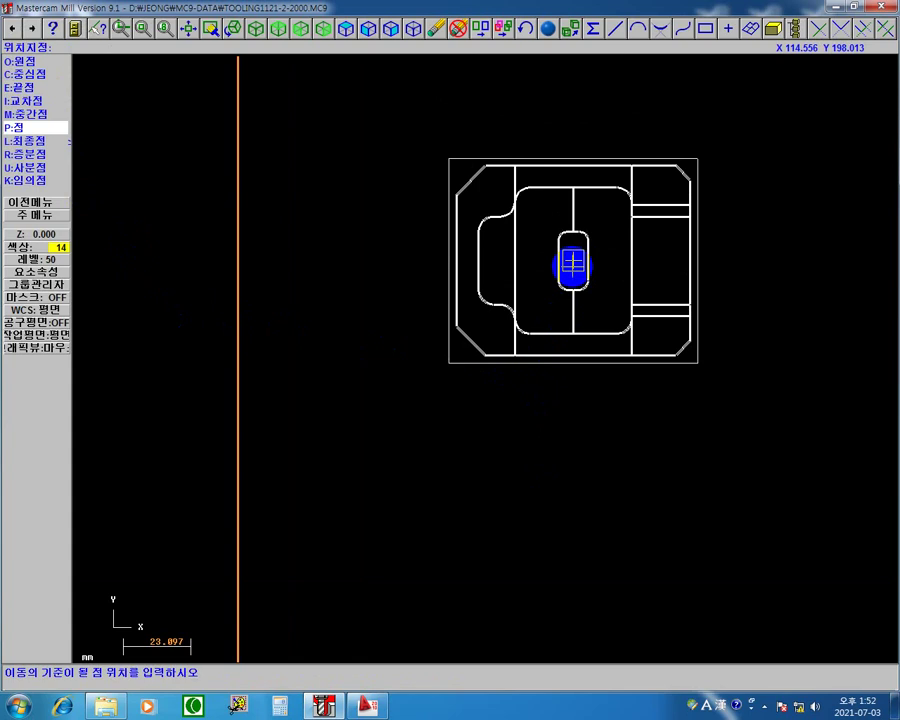
click(572, 260)
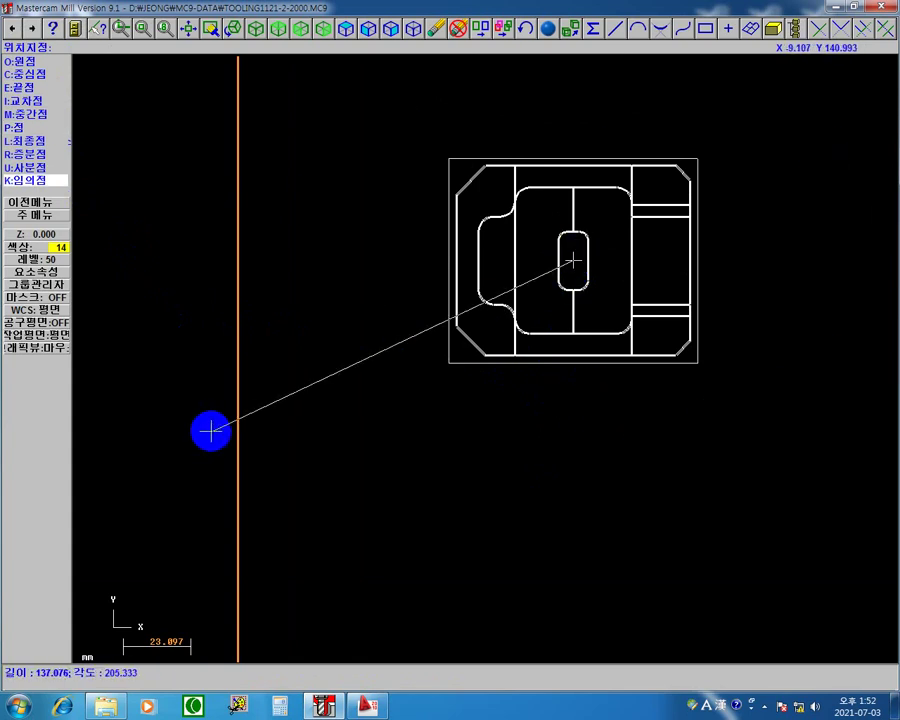
click(14, 63)
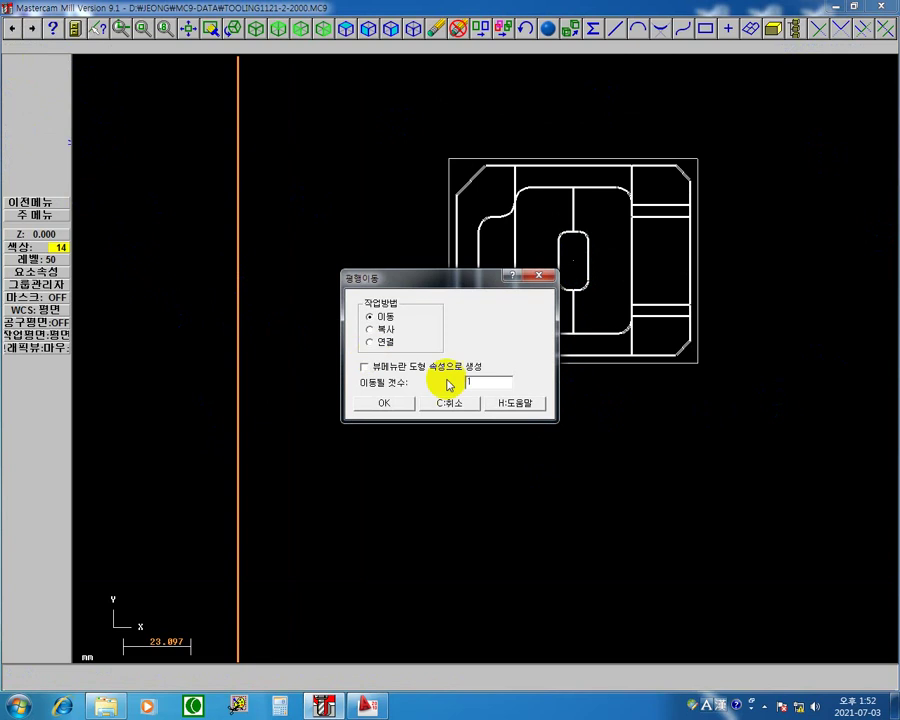
click(386, 402)
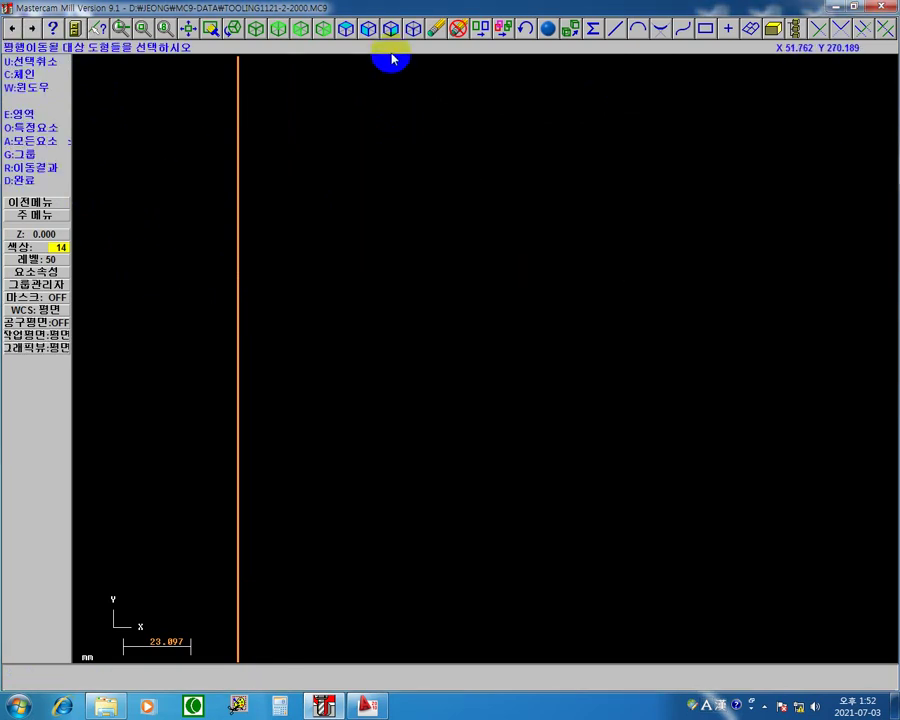
Fit the moved top view on screen, zoom out one level and clear the translation result colors.
click(190, 29)
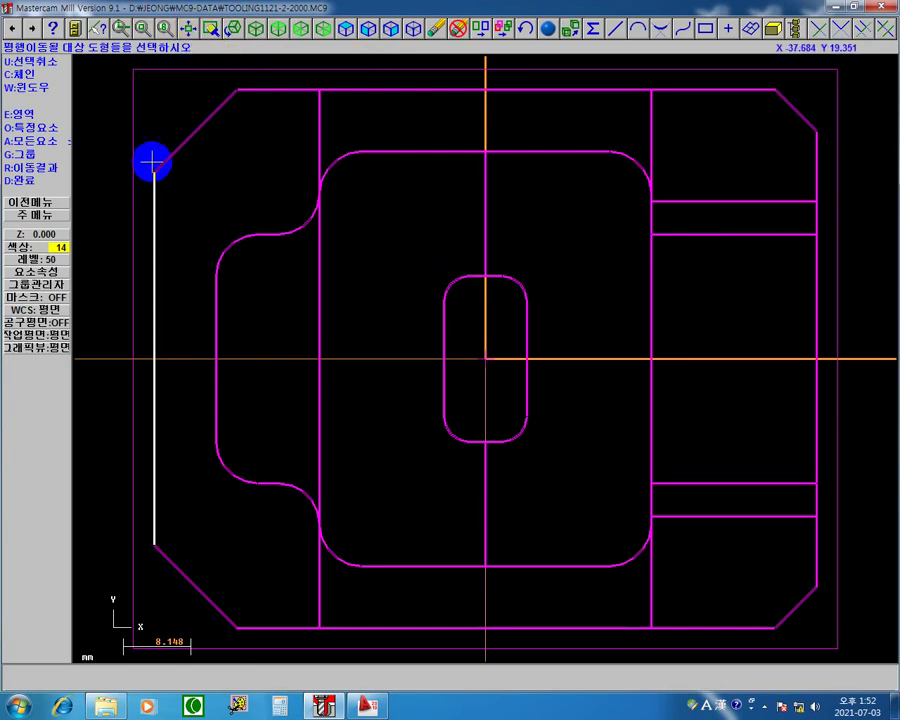
click(143, 31)
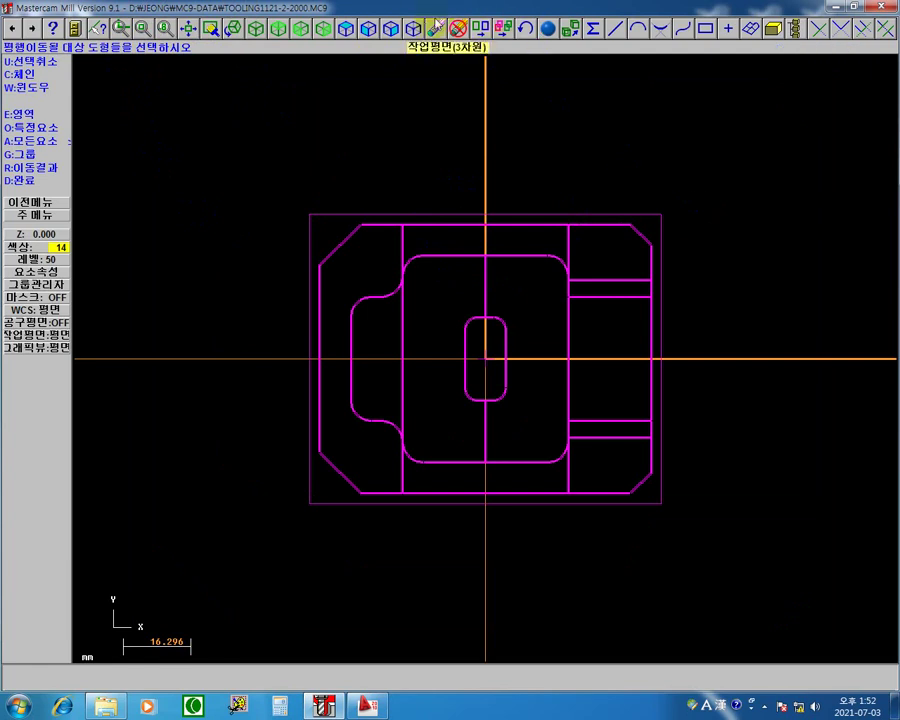
click(503, 29)
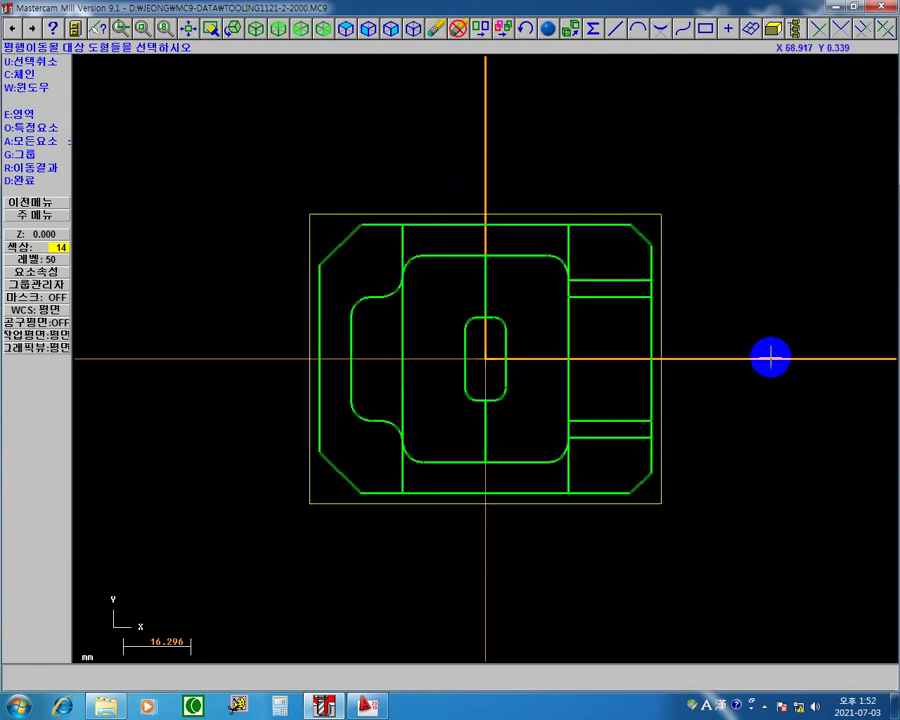